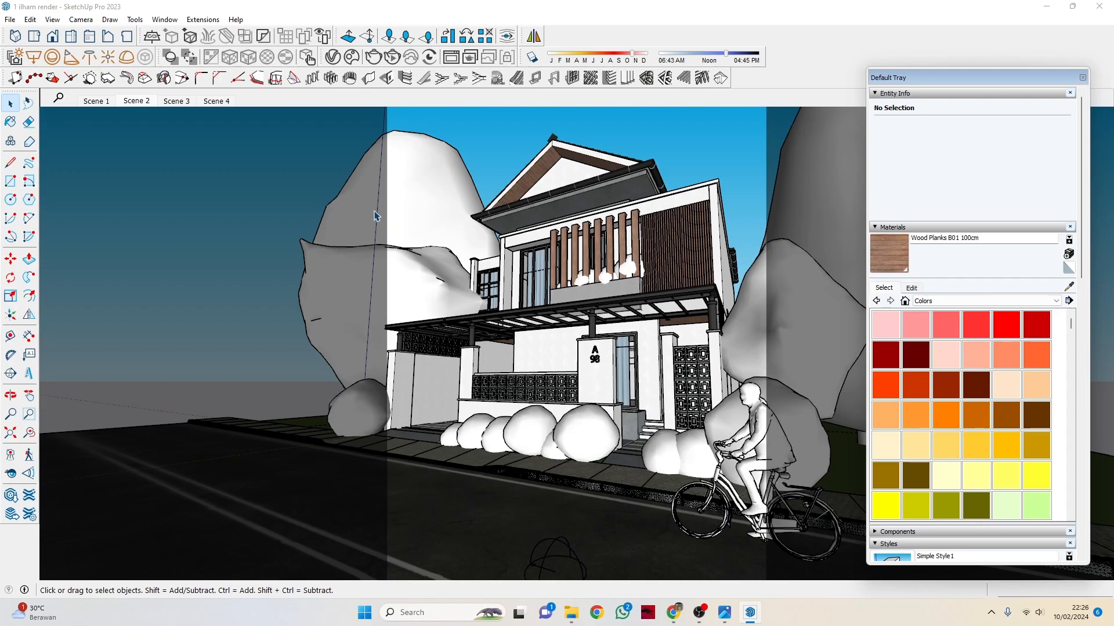
# Step: Open the V-Ray Asset Editor and place it beside the house's entrance
pyautogui.moveTo(648, 320); pyautogui.dragTo(631, 327, button='middle')
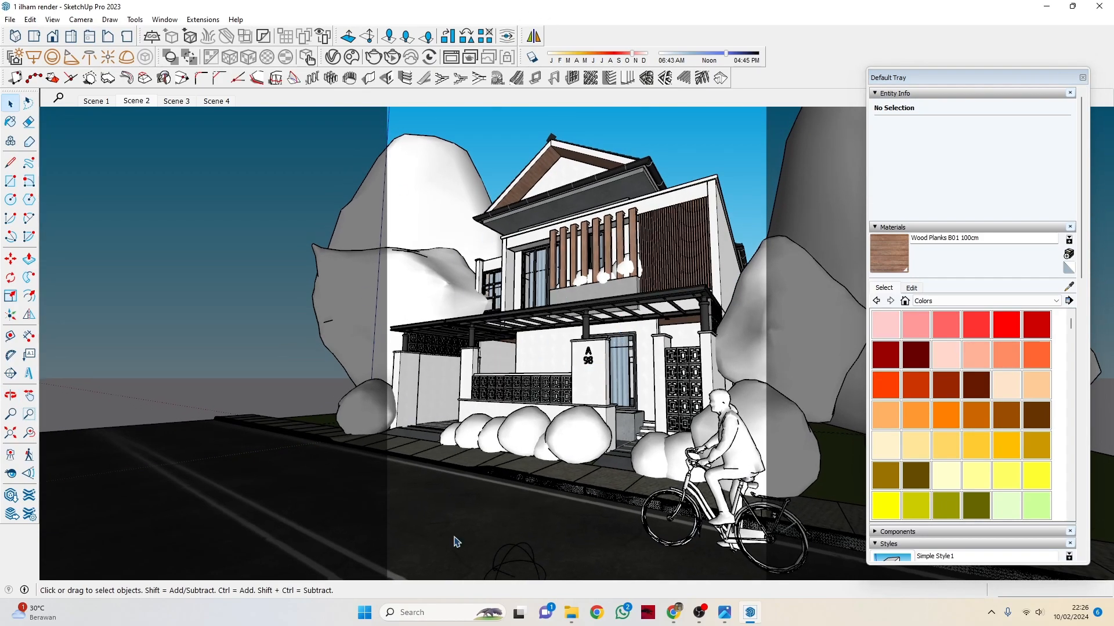
pyautogui.moveTo(551, 370); pyautogui.dragTo(614, 432, button='middle')
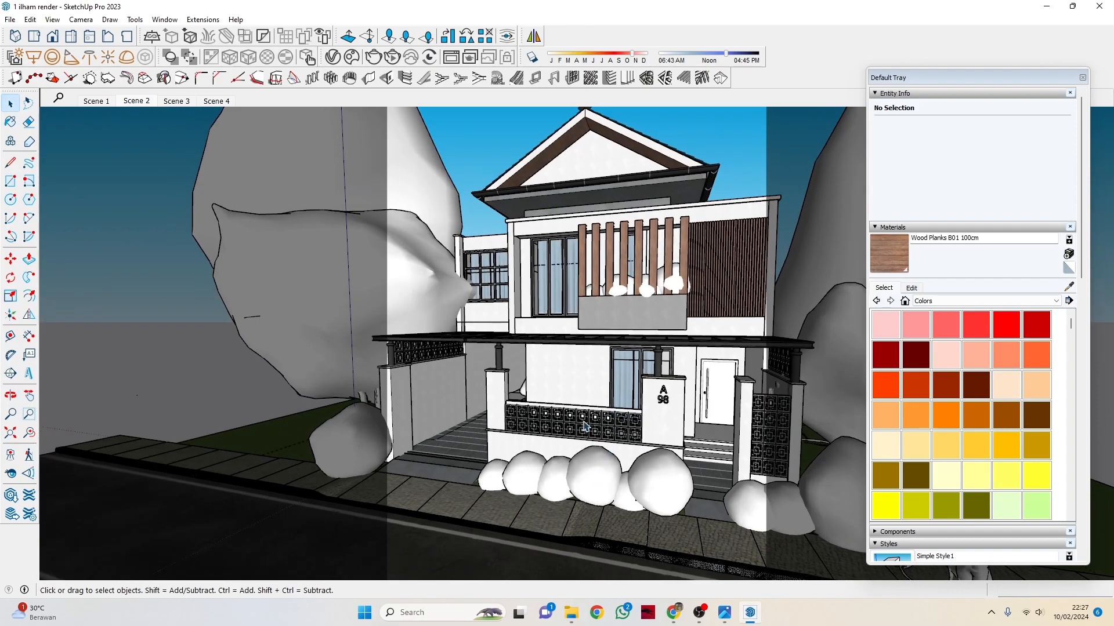
pyautogui.moveTo(656, 413); pyautogui.dragTo(516, 381, button='middle')
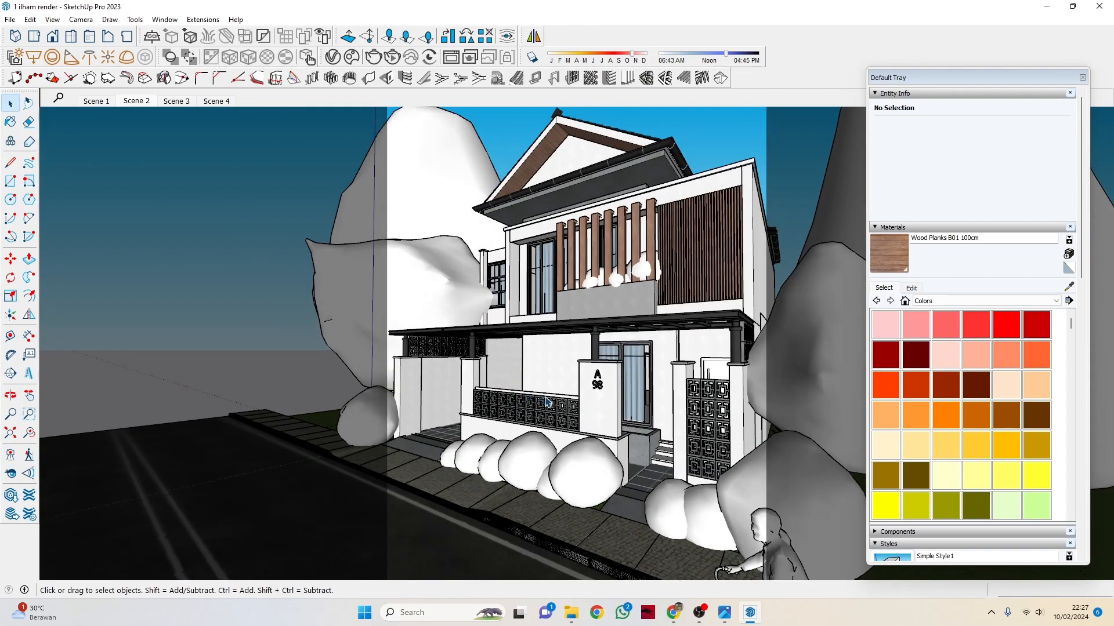
pyautogui.scroll(-2, 564, 400)
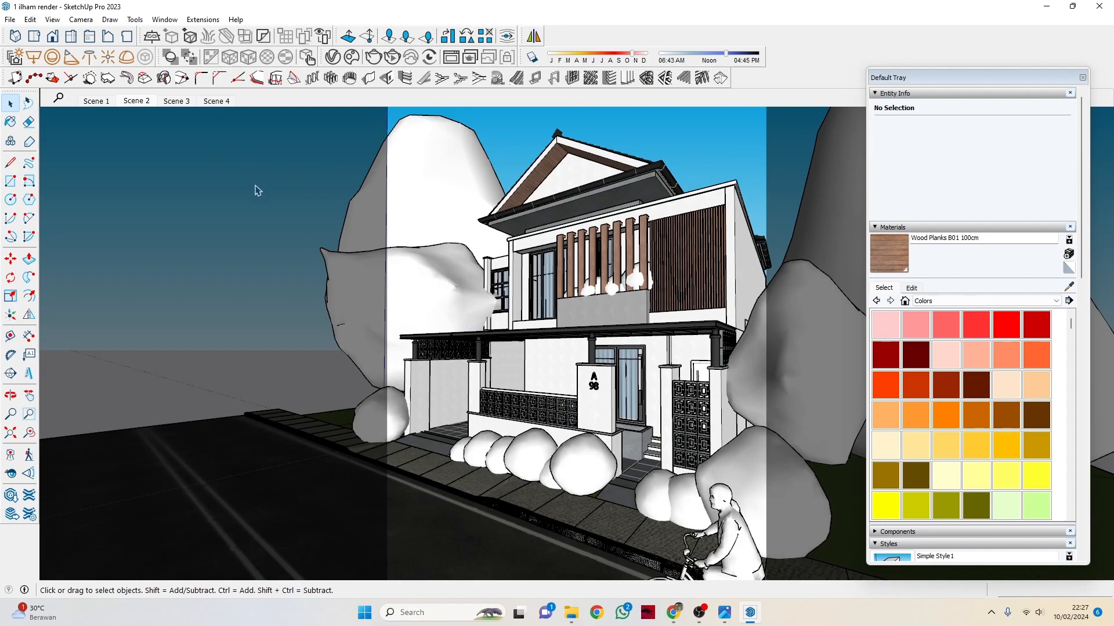
pyautogui.scroll(-3, 551, 307)
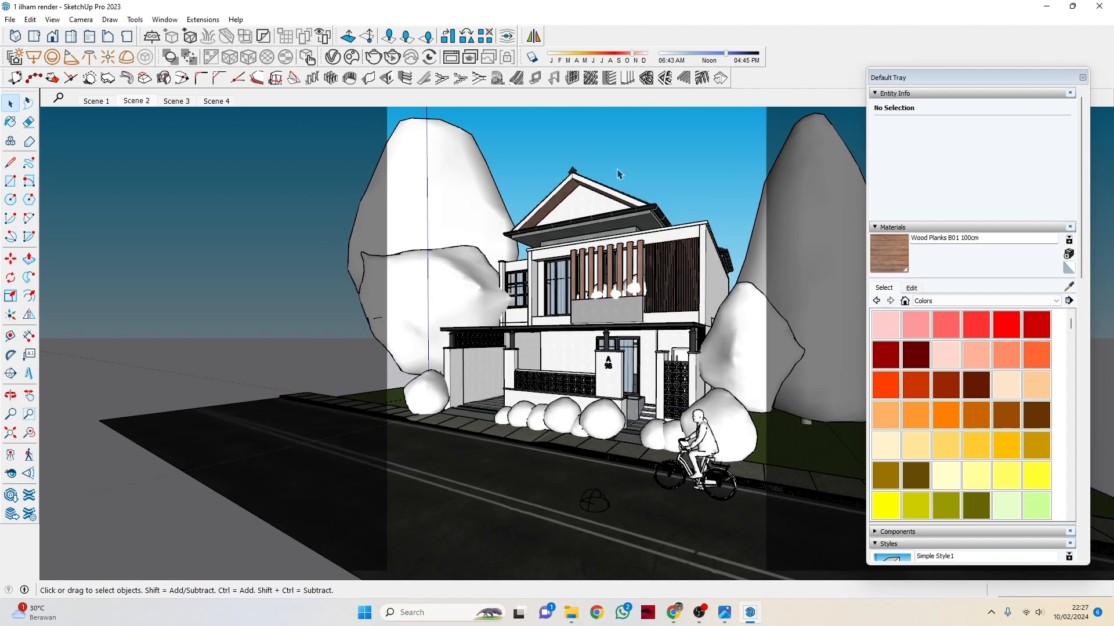
pyautogui.click(338, 65)
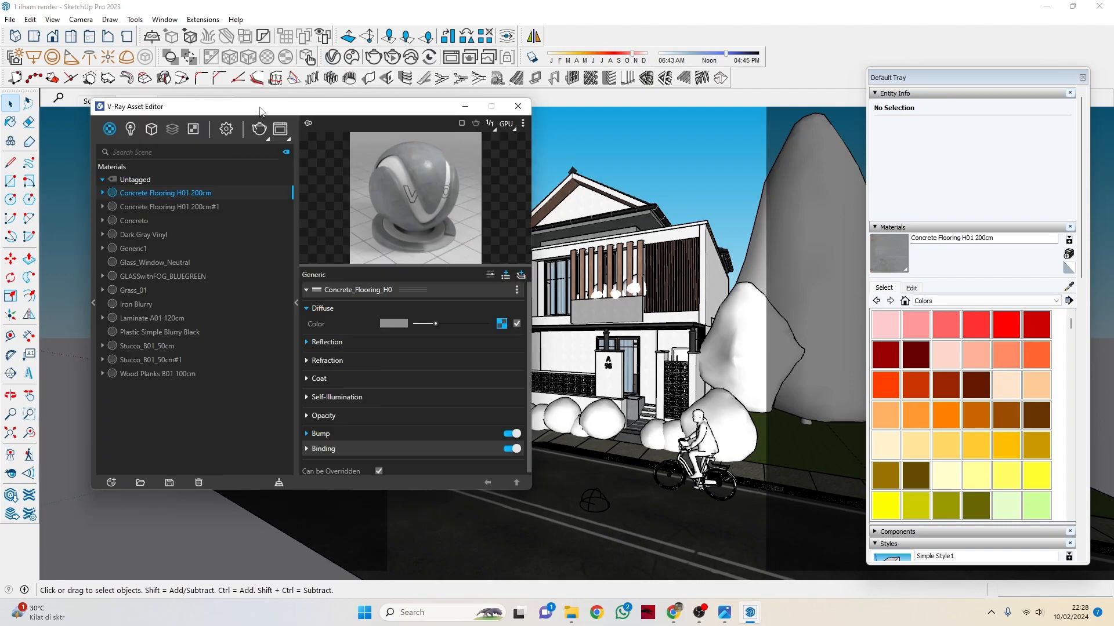
pyautogui.moveTo(260, 110); pyautogui.dragTo(223, 102)
# Step: Sample the asphalt road's material in front of the house to load its settings in the Asset Editor
pyautogui.scroll(6, 642, 478)
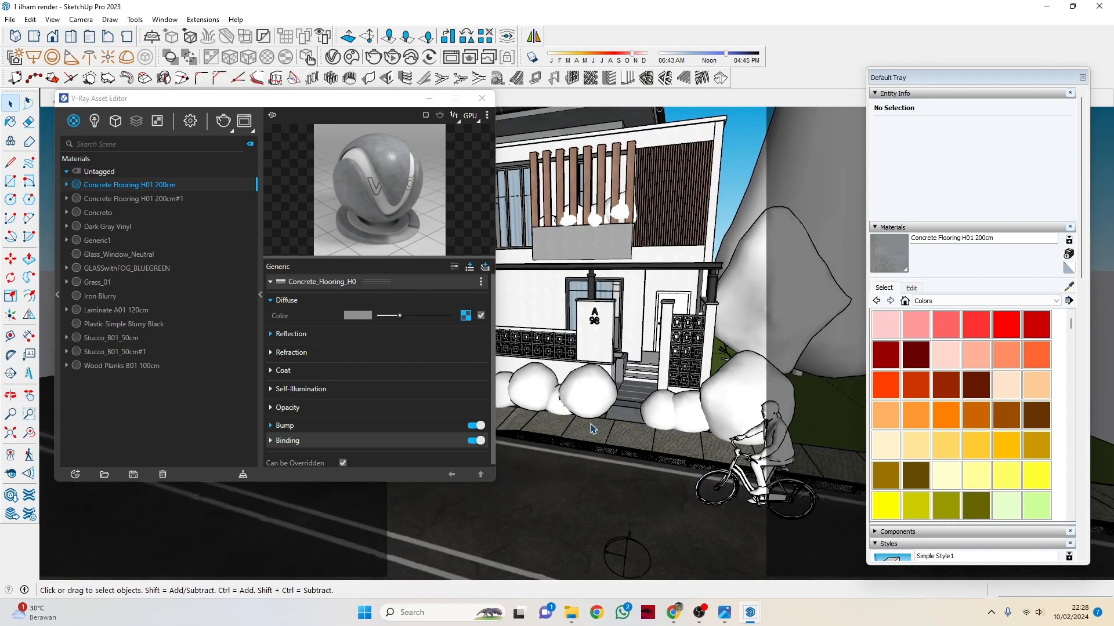
pyautogui.scroll(-2, 598, 433)
pyautogui.moveTo(625, 429); pyautogui.dragTo(635, 400, button='middle')
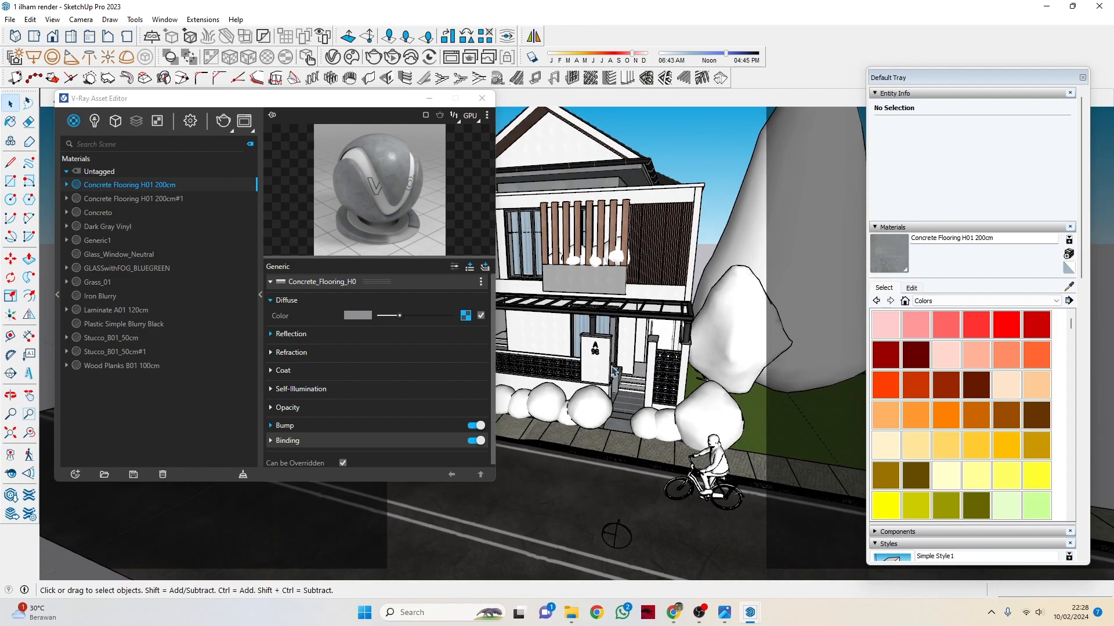
pyautogui.moveTo(638, 428); pyautogui.dragTo(672, 444, button='middle')
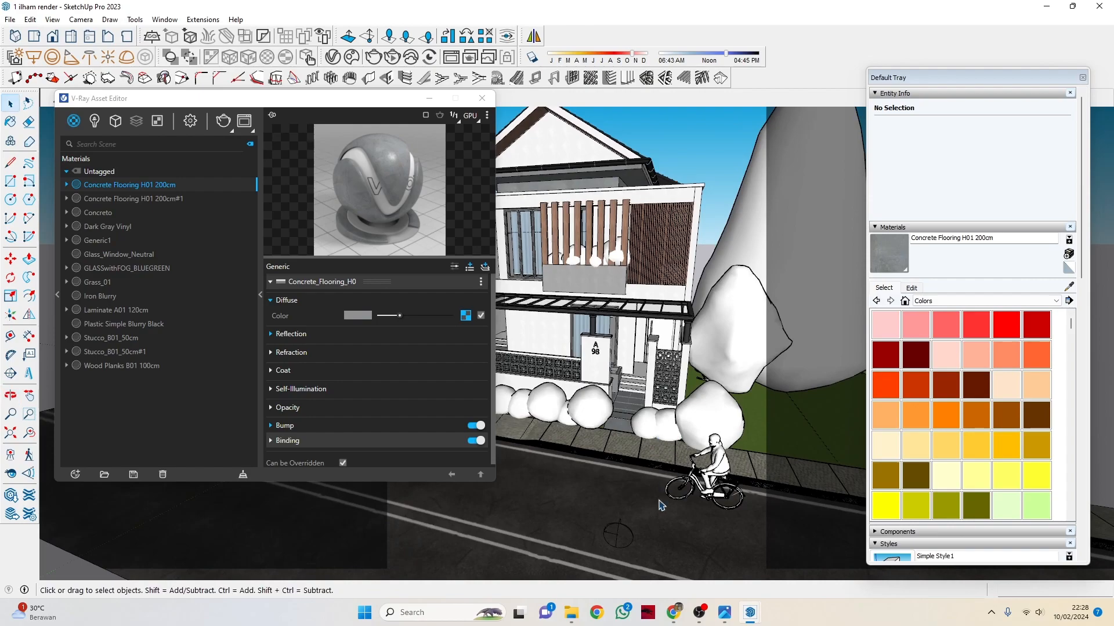
pyautogui.scroll(2, 657, 499)
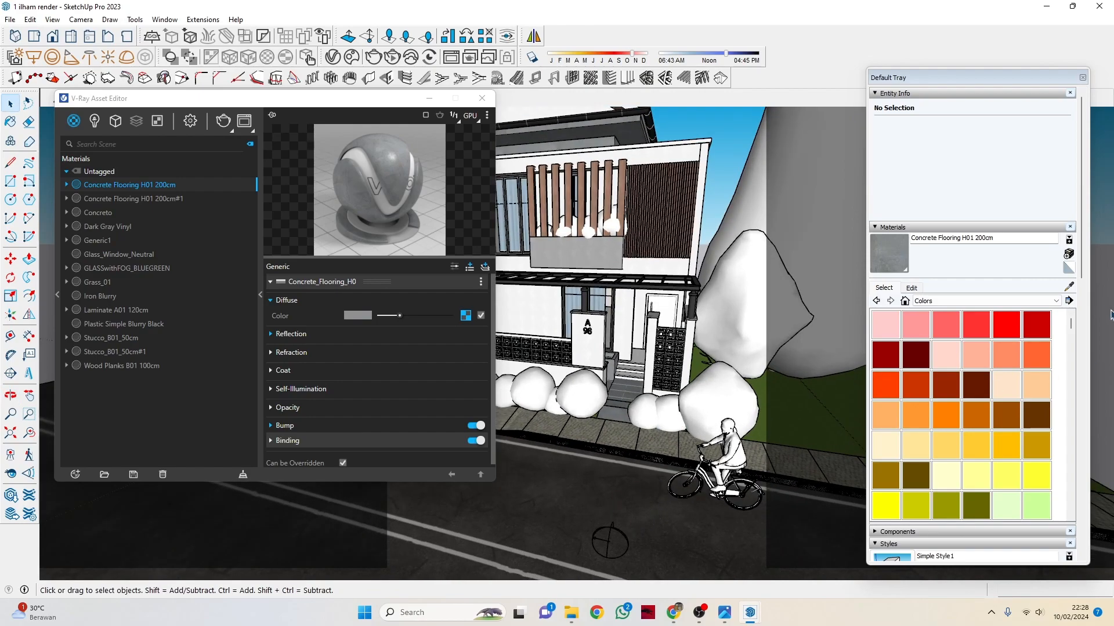
pyautogui.click(1069, 286)
pyautogui.scroll(-2, 637, 479)
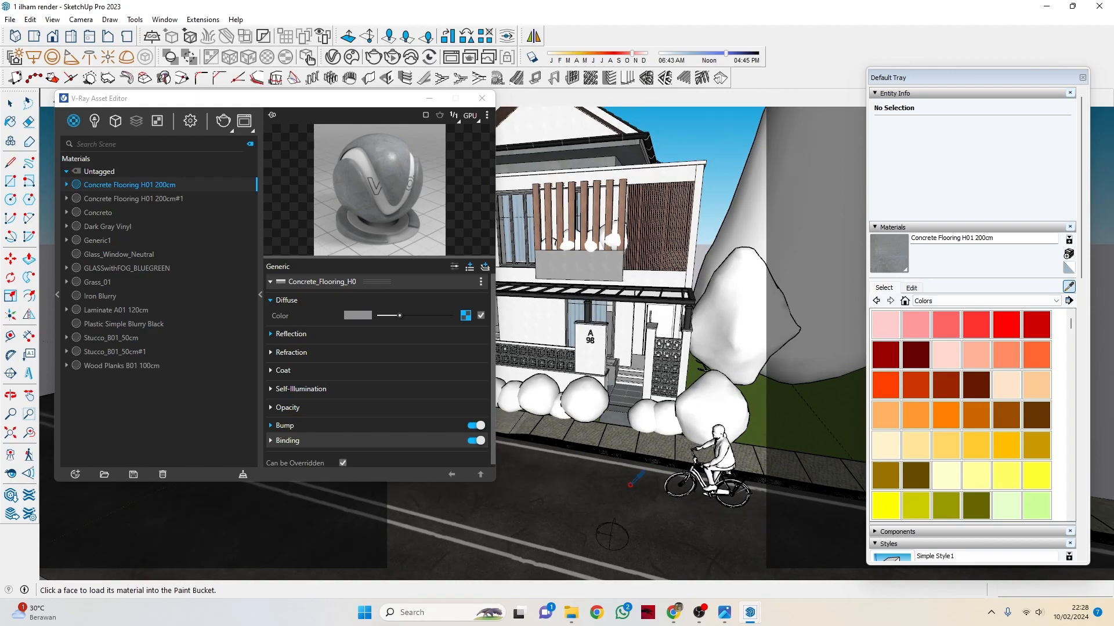
pyautogui.scroll(2, 564, 493)
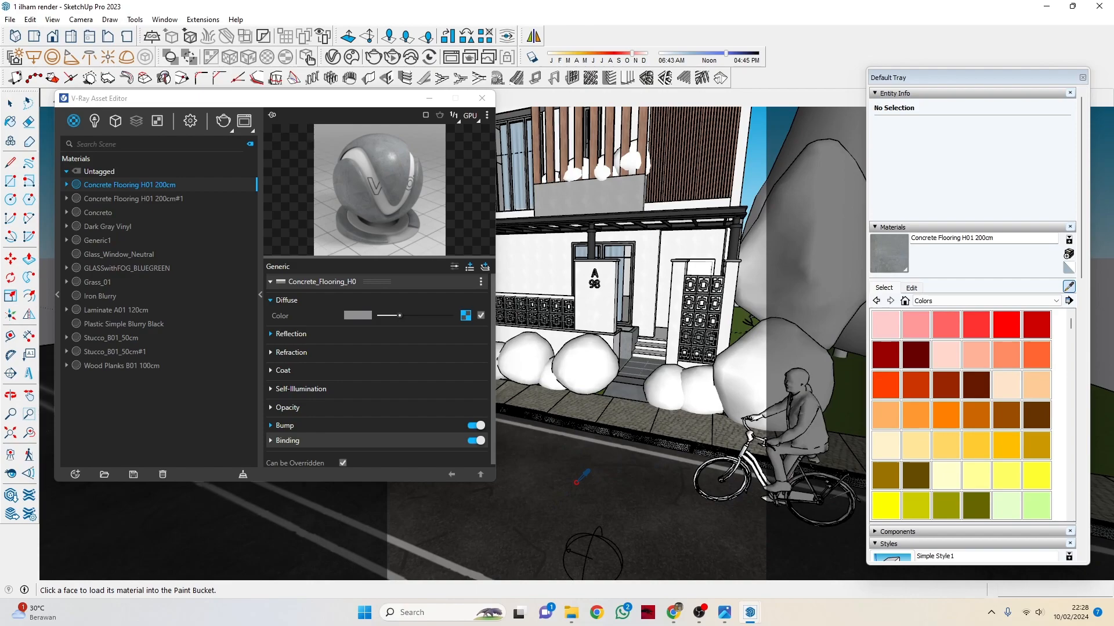
pyautogui.click(576, 482)
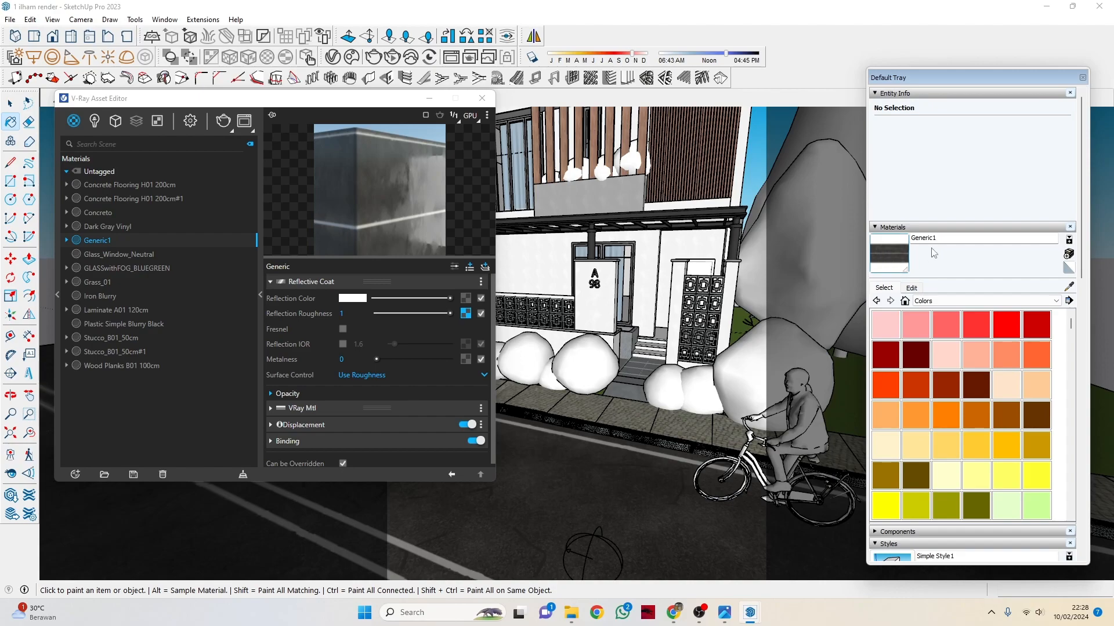
# Step: Review the attributes and layers that can be added to the Generic1 material, including Reflective Coat
pyautogui.click(470, 268)
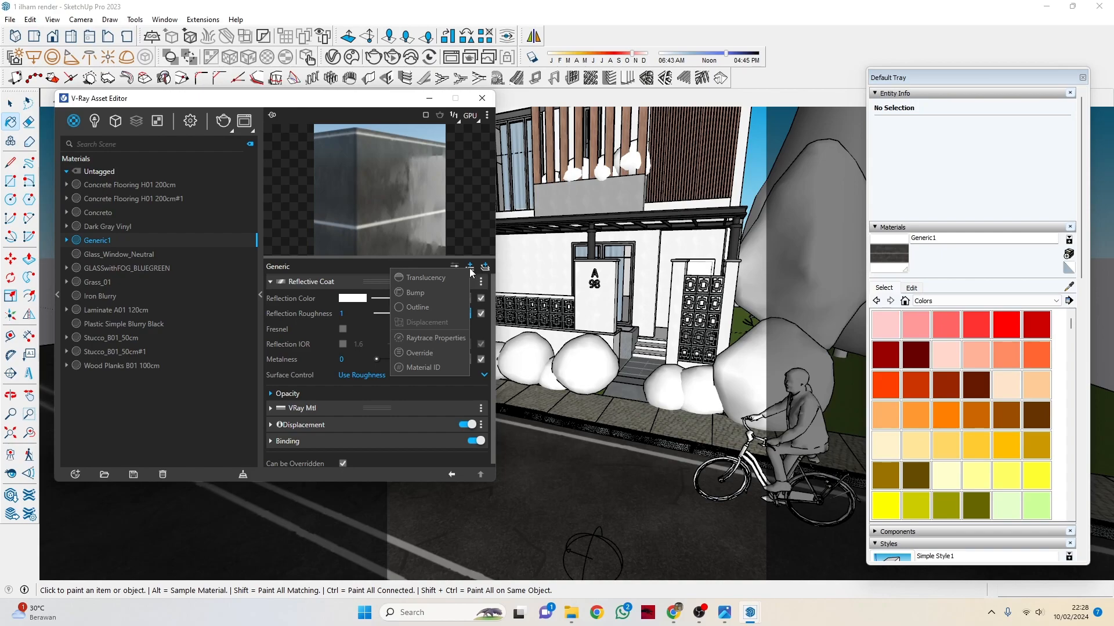
pyautogui.click(484, 267)
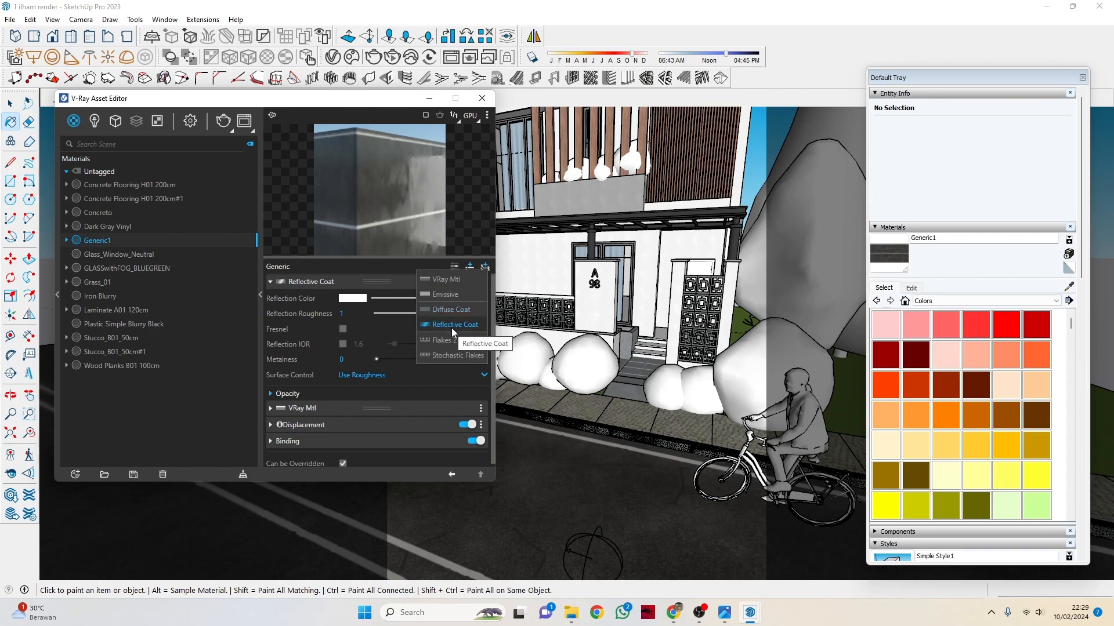
pyautogui.click(361, 332)
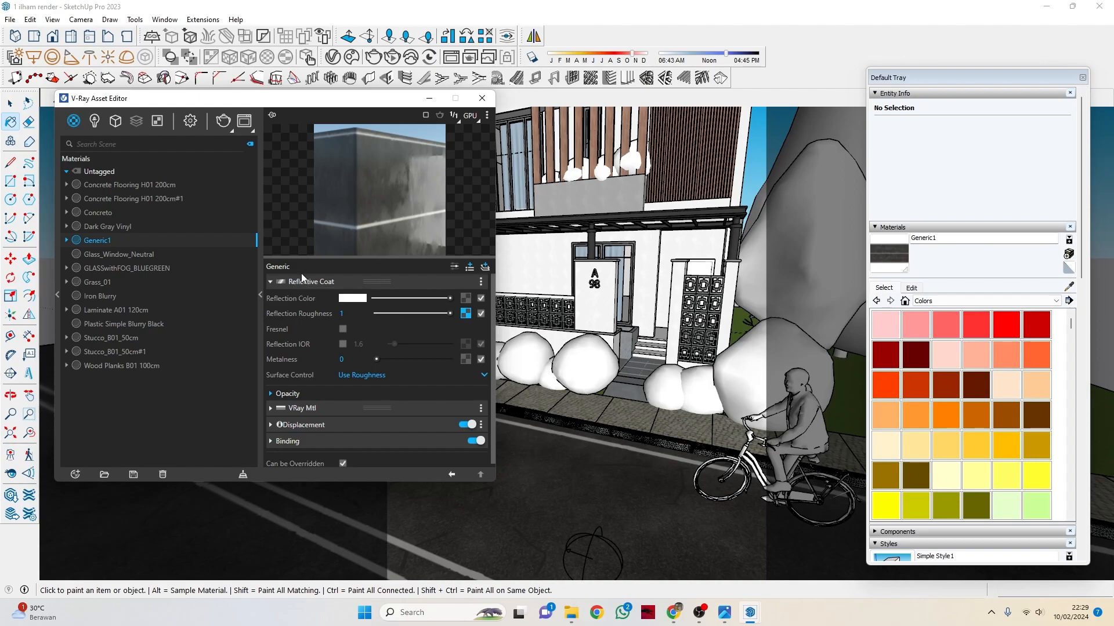
# Step: Check which image file is used for the Reflection Roughness texture of Generic1's reflective coat, without replacing it
pyautogui.click(465, 313)
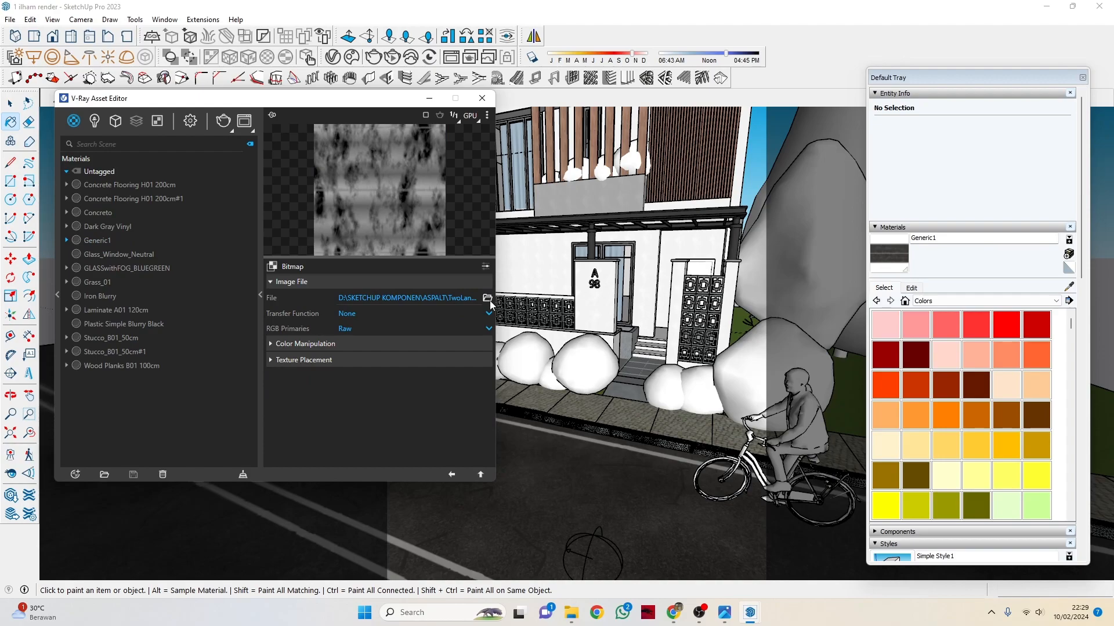
pyautogui.click(487, 298)
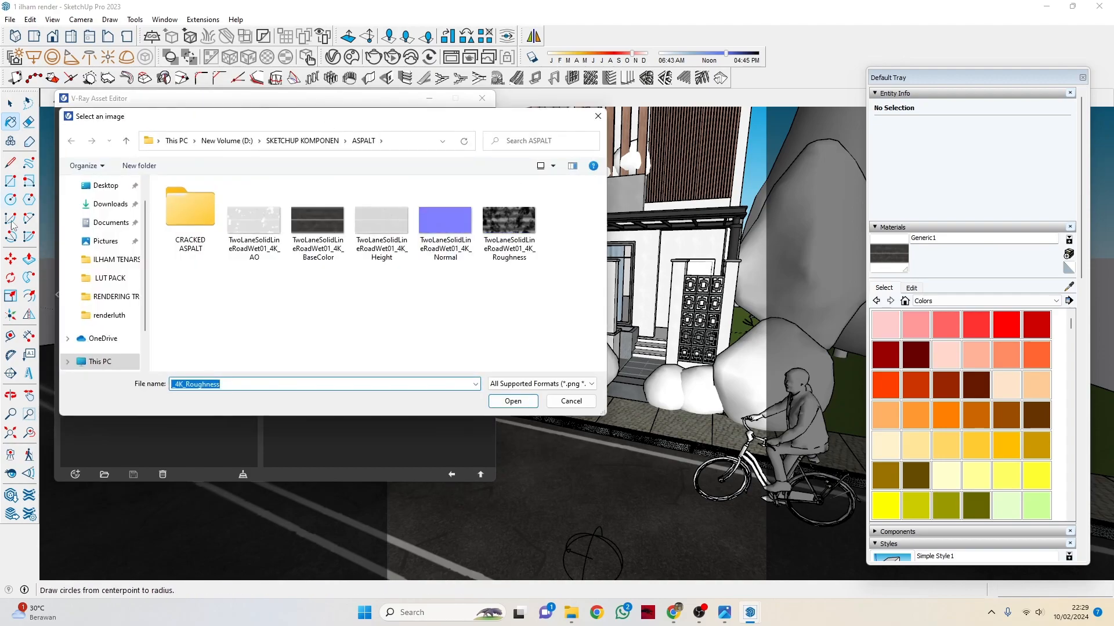
pyautogui.click(199, 385)
pyautogui.press('Left')
pyautogui.press('Left')
pyautogui.press('Left')
pyautogui.press('Left')
pyautogui.press('Left')
pyautogui.press('Left')
pyautogui.press('Left')
pyautogui.press('Left')
pyautogui.press('Left')
pyautogui.press('Left')
pyautogui.press('Left')
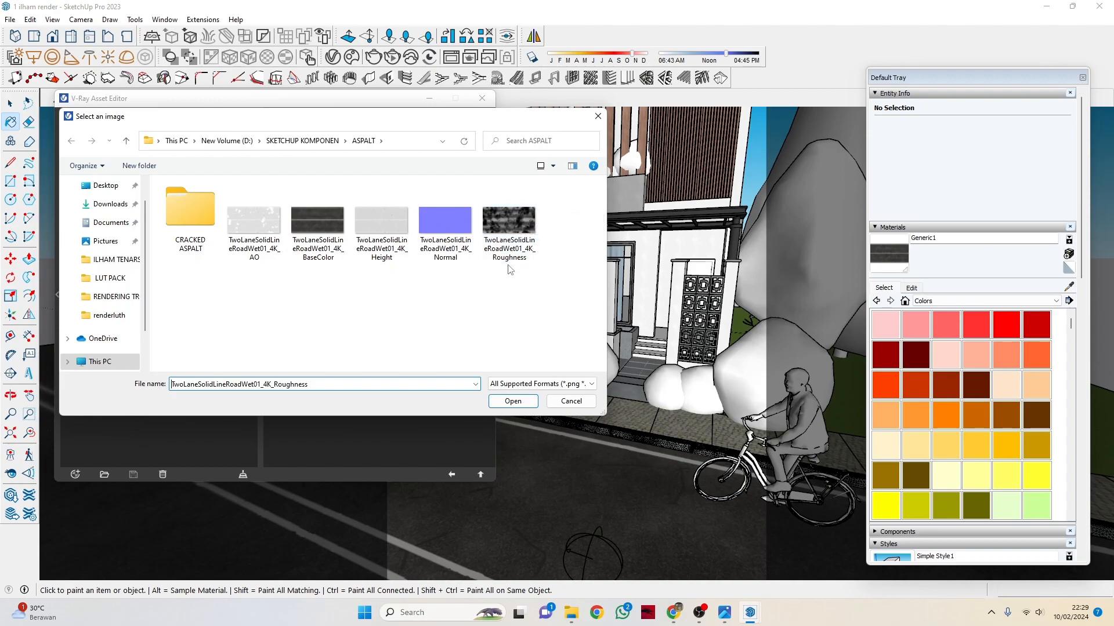
pyautogui.click(508, 226)
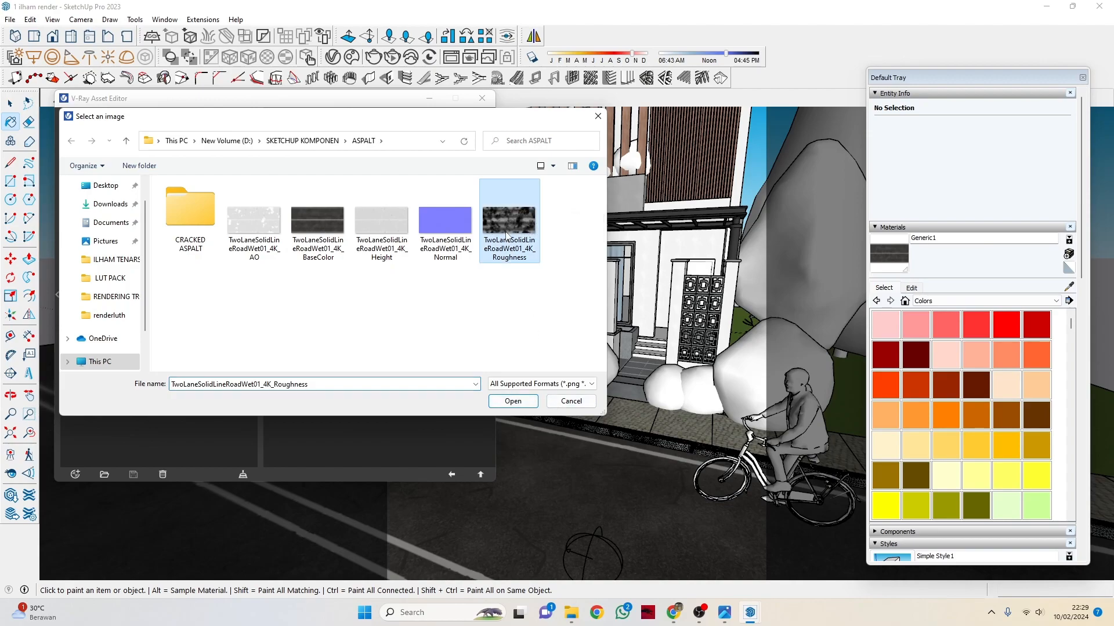
pyautogui.click(572, 402)
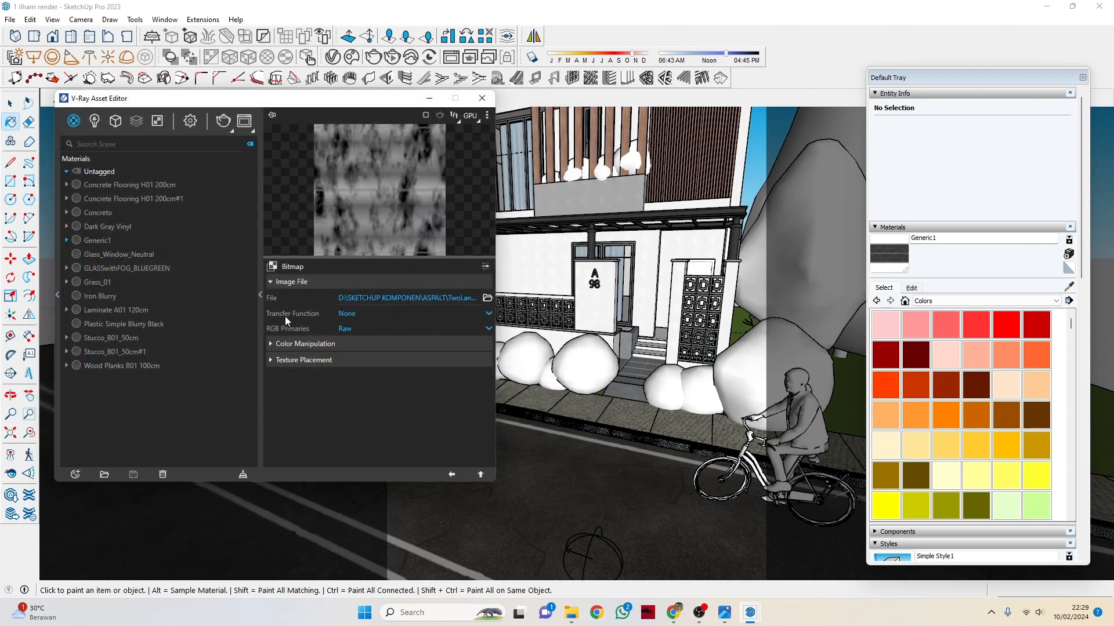
# Step: Try the roughness bitmap's Color Gain at full white, set it back to light grey, and return to the Generic1 material
pyautogui.click(317, 345)
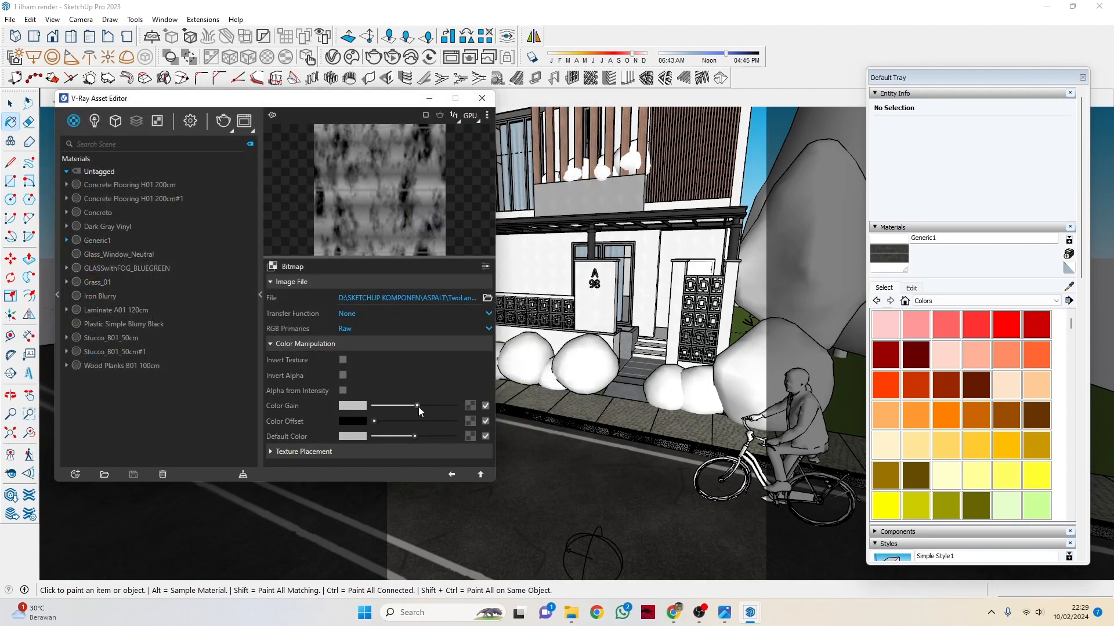
pyautogui.moveTo(417, 405); pyautogui.dragTo(458, 406)
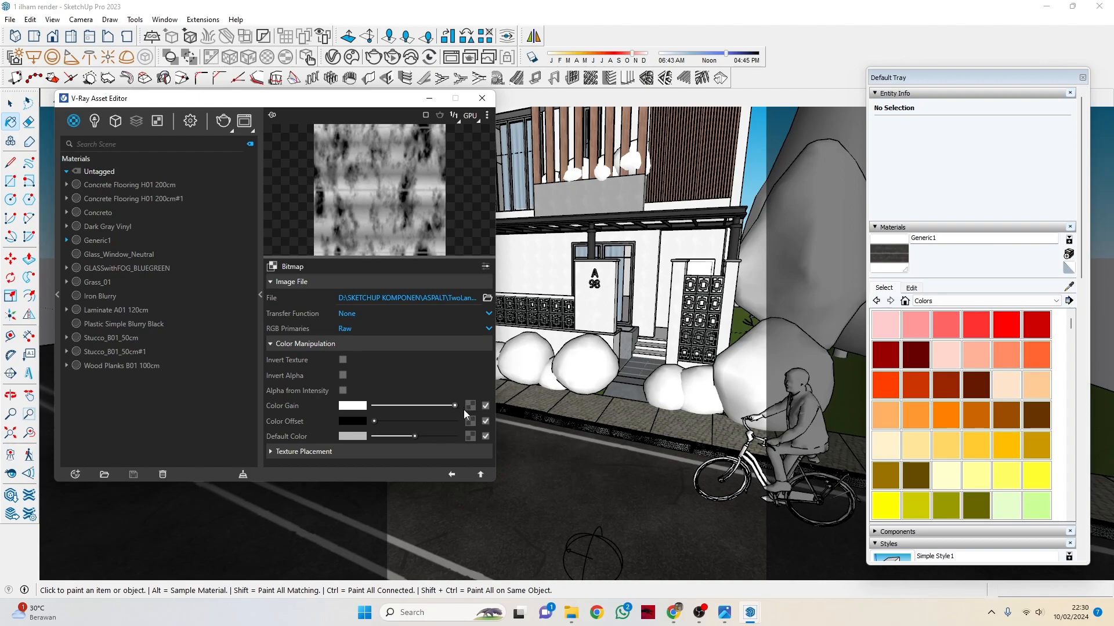
pyautogui.moveTo(454, 405); pyautogui.dragTo(411, 413)
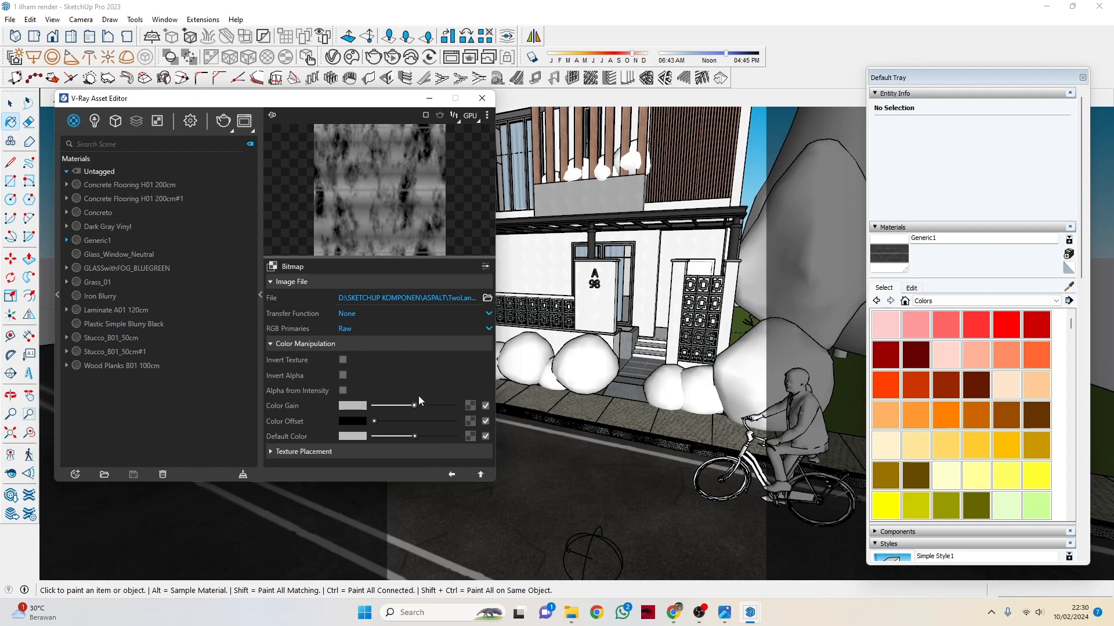
pyautogui.click(452, 476)
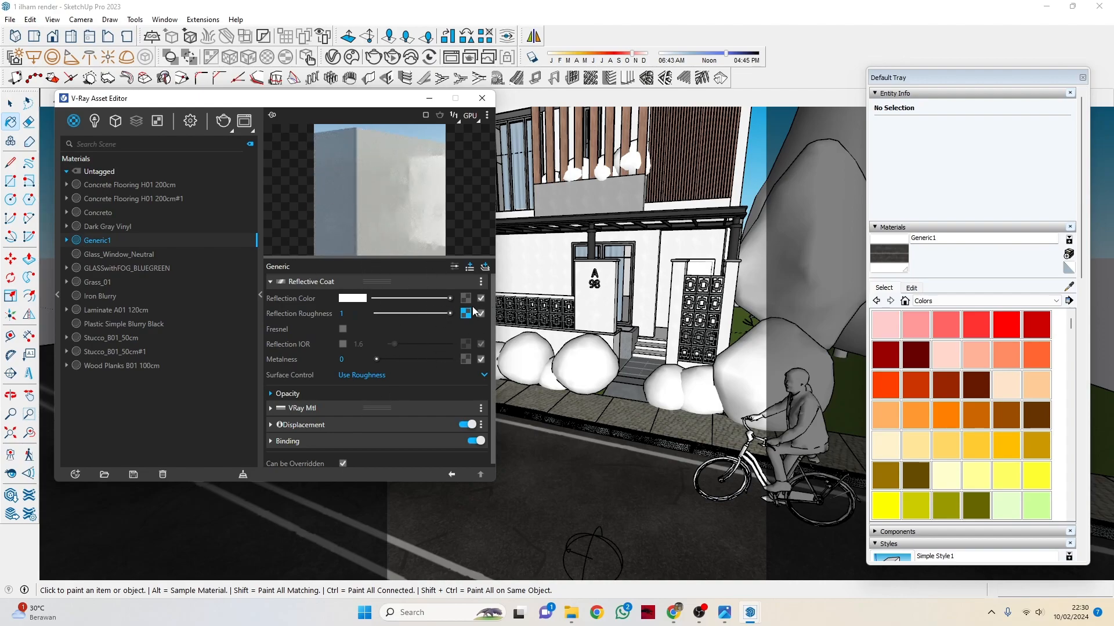
# Step: Set the reflective coat's Surface Control to Use Roughness and collapse the coat's settings
pyautogui.click(372, 377)
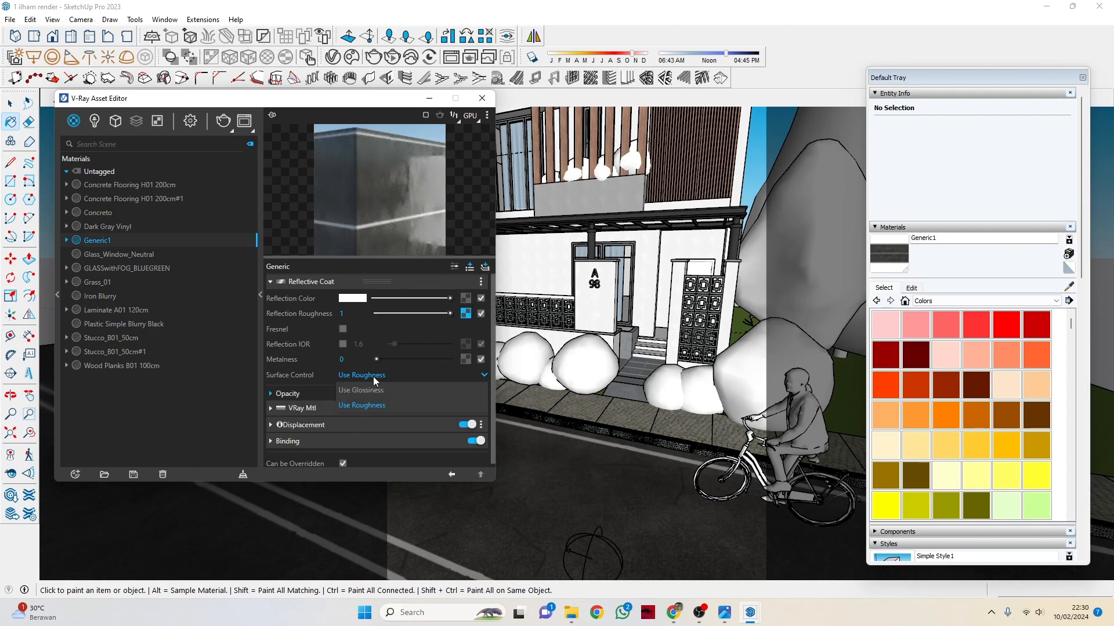
pyautogui.click(382, 406)
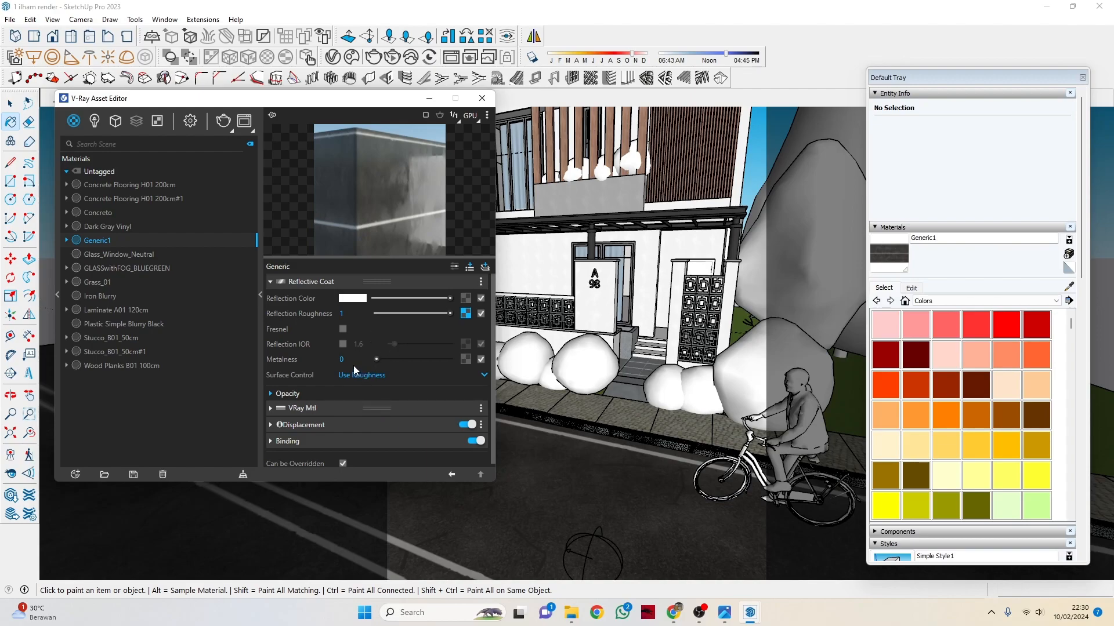
pyautogui.click(283, 284)
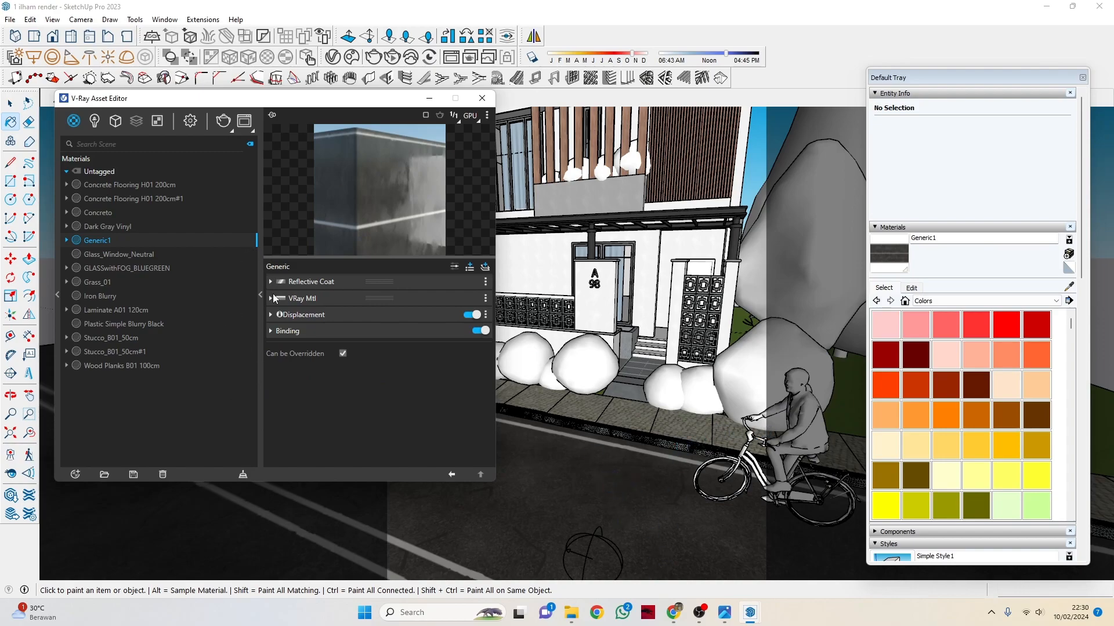
# Step: Sample the white stucco material from the house's front wall to load its V-Ray settings
pyautogui.moveTo(348, 99); pyautogui.dragTo(197, 115)
pyautogui.scroll(6, 550, 318)
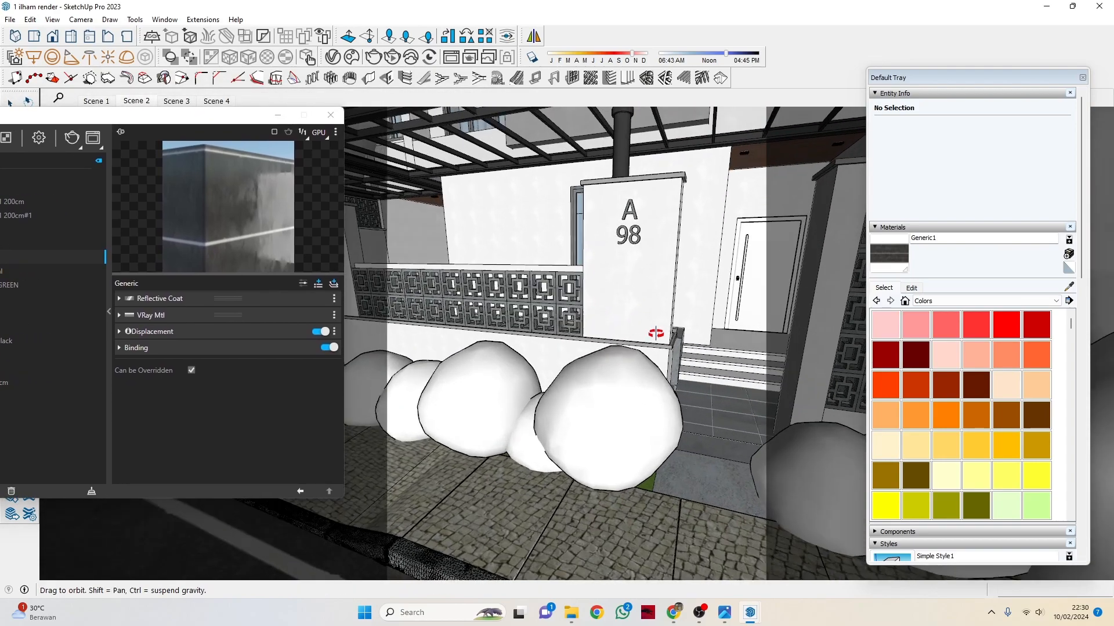
pyautogui.press('space')
pyautogui.click(1069, 286)
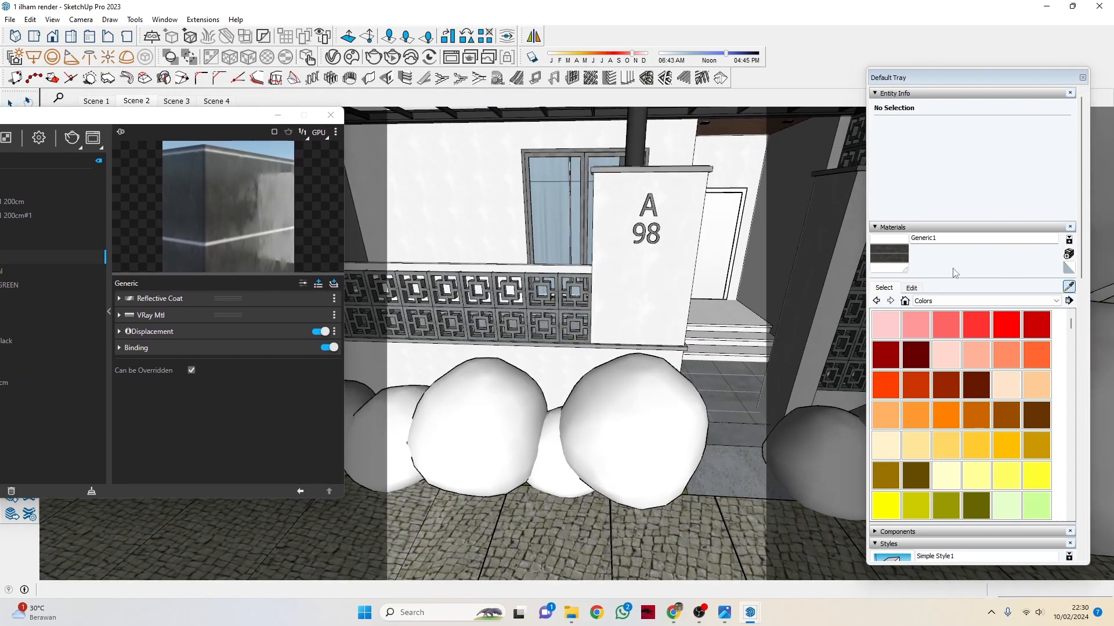
pyautogui.click(616, 276)
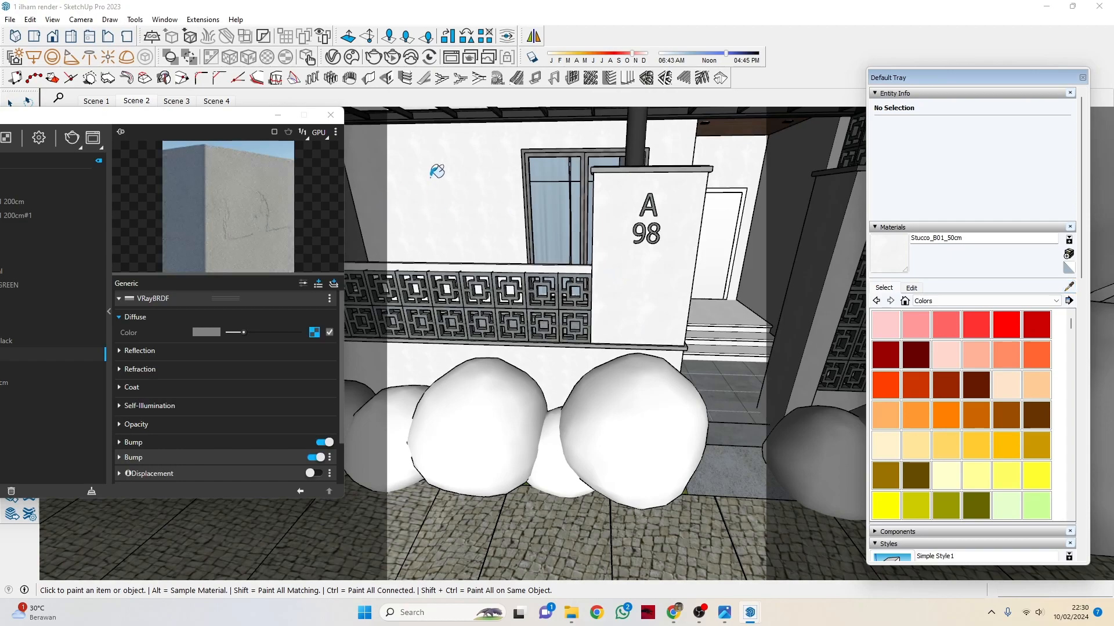
# Step: Expand the V-Ray material library and browse the 016 WallPaint & Wallpaper category
pyautogui.moveTo(207, 125); pyautogui.dragTo(604, 132)
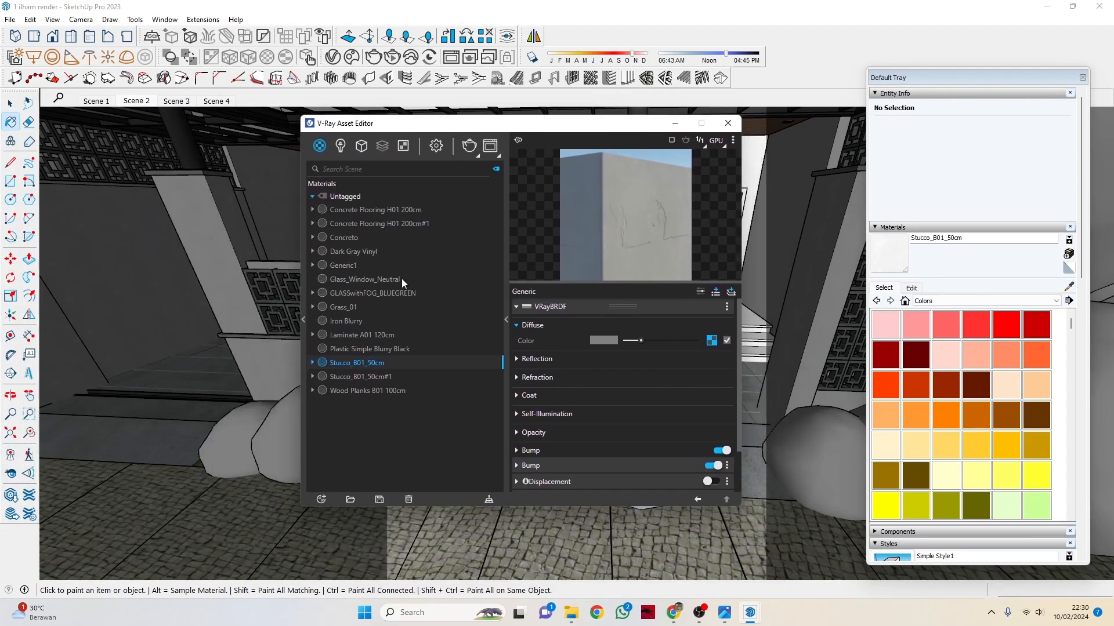
pyautogui.click(303, 320)
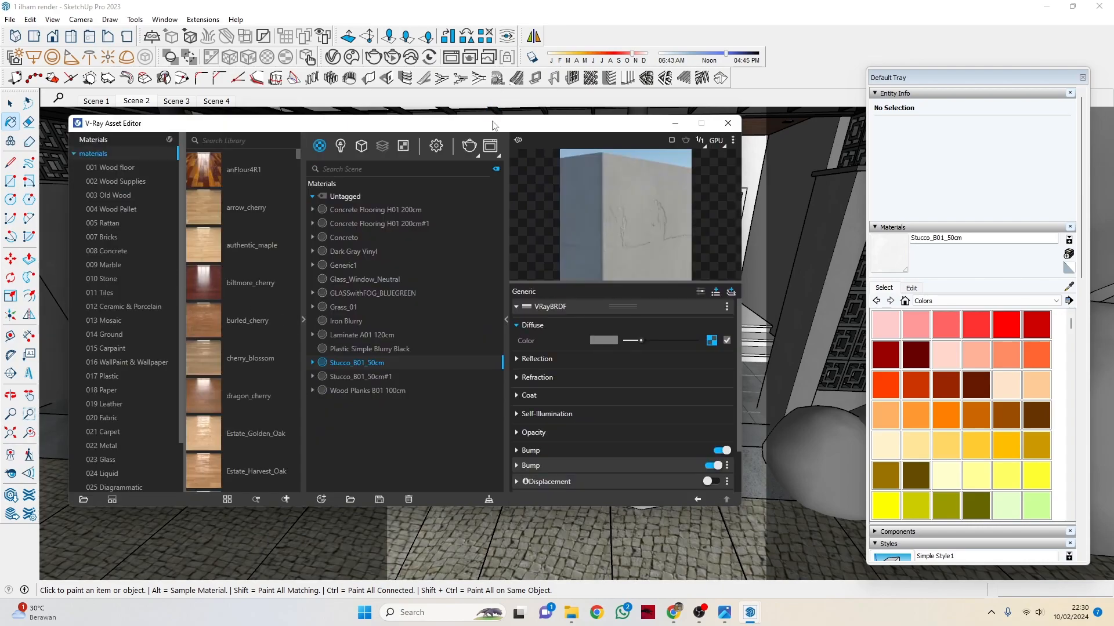
pyautogui.moveTo(493, 123); pyautogui.dragTo(574, 164)
pyautogui.click(227, 407)
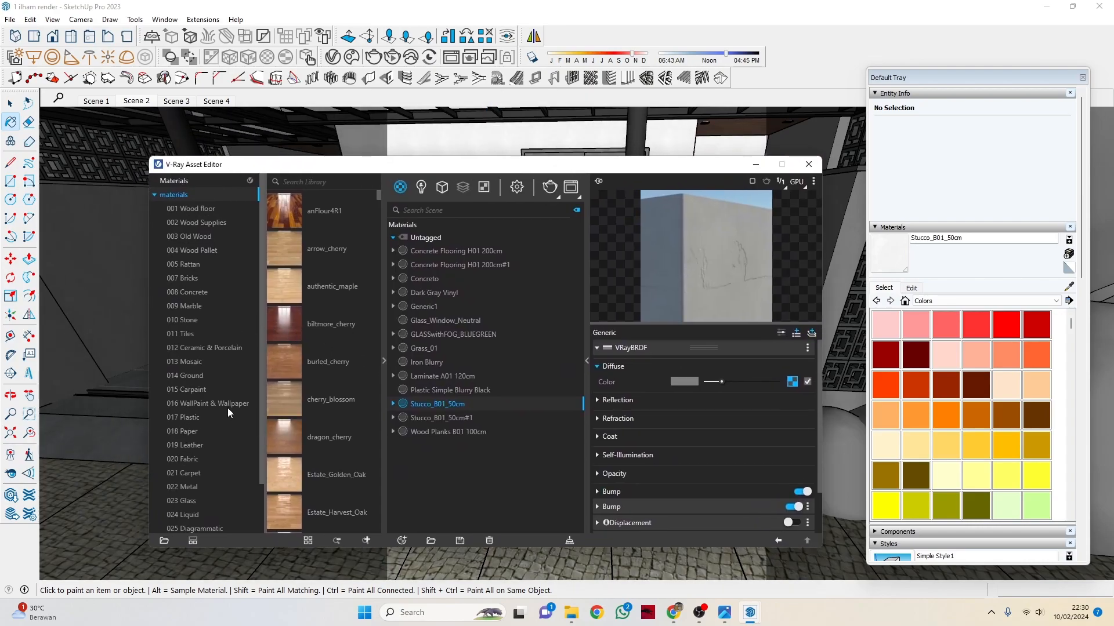
pyautogui.scroll(-20, 317, 308)
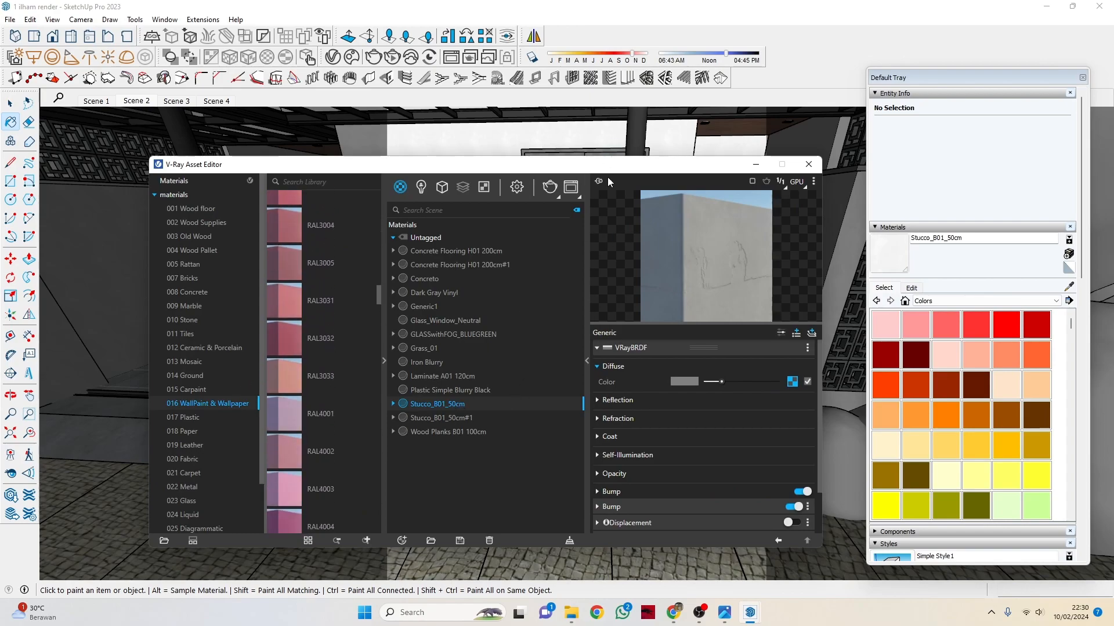
# Step: Move the asset editor aside, resample the stucco on the A 98 pillar and review its V-Ray settings
pyautogui.moveTo(618, 170); pyautogui.dragTo(331, 166)
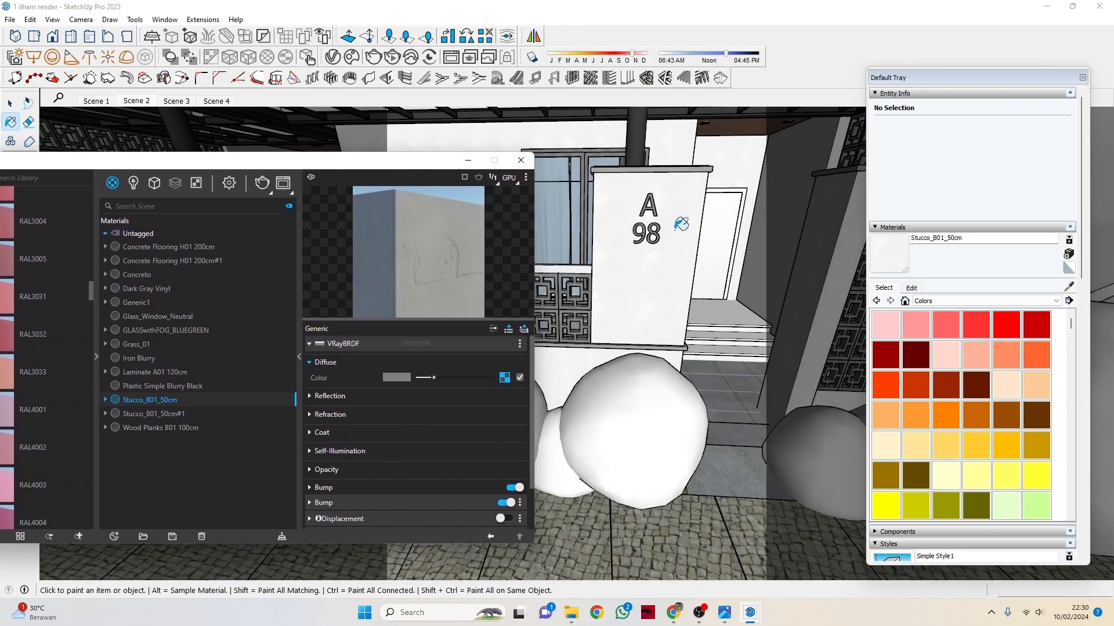
pyautogui.click(1069, 287)
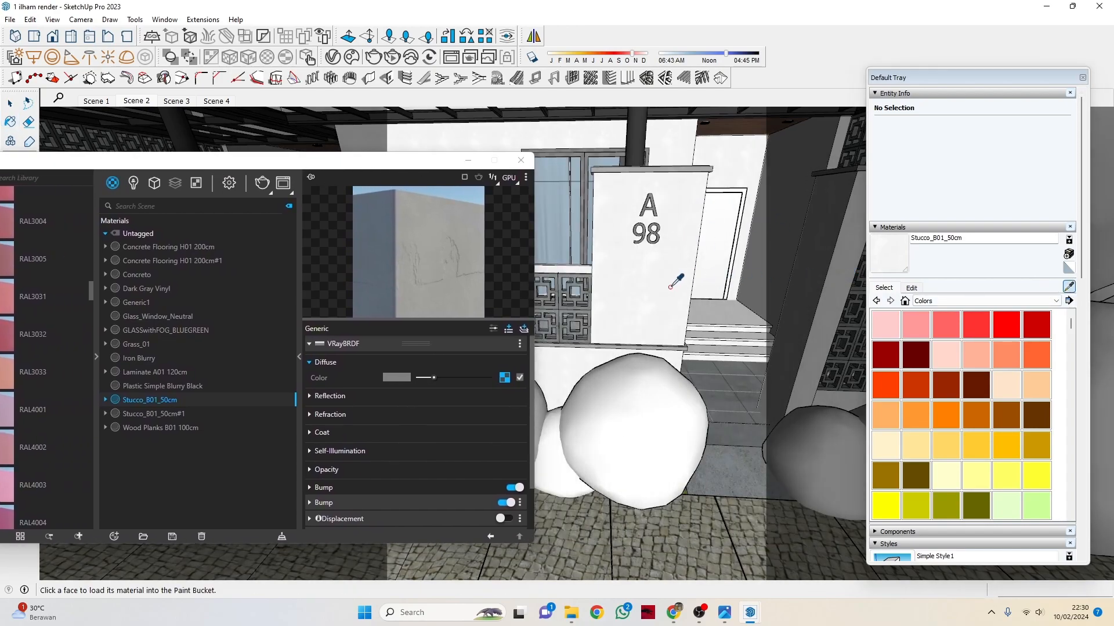
pyautogui.click(671, 289)
pyautogui.scroll(-1, 382, 397)
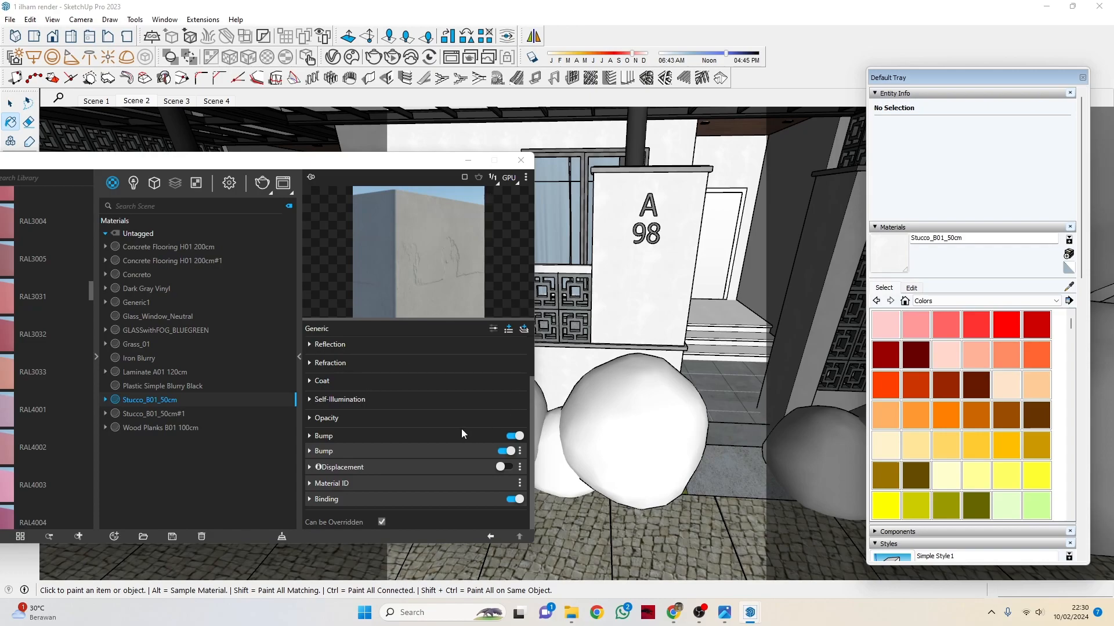
pyautogui.scroll(1, 467, 433)
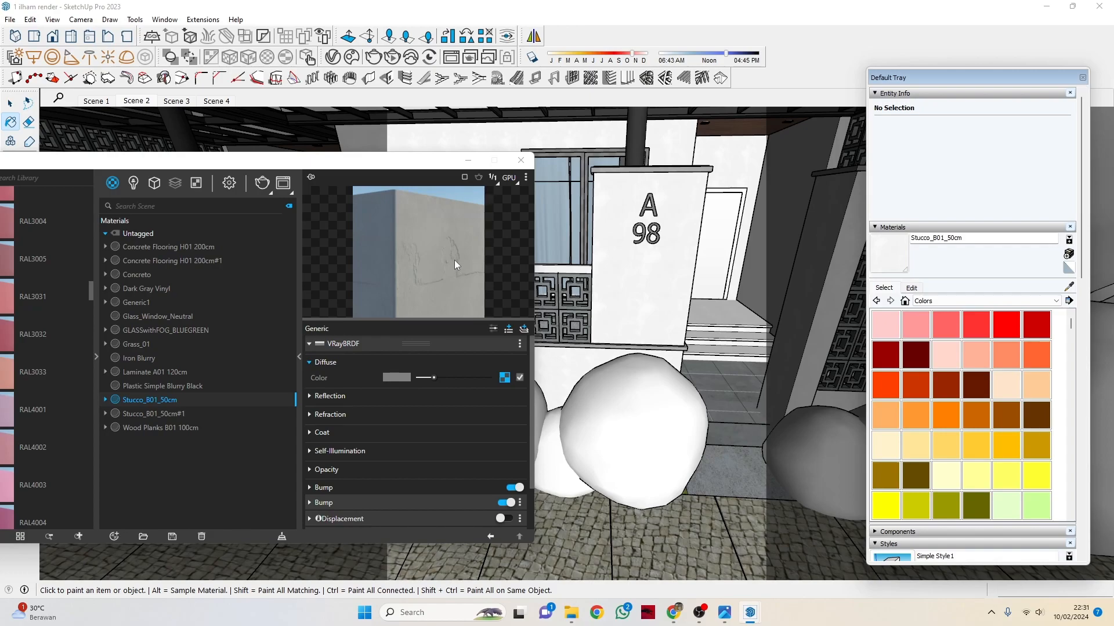
# Step: Inspect the Displacement settings of Stucco_B01_50cm, collapse them, and inspect the Bump map's Mode / Map and Amount
pyautogui.click(310, 518)
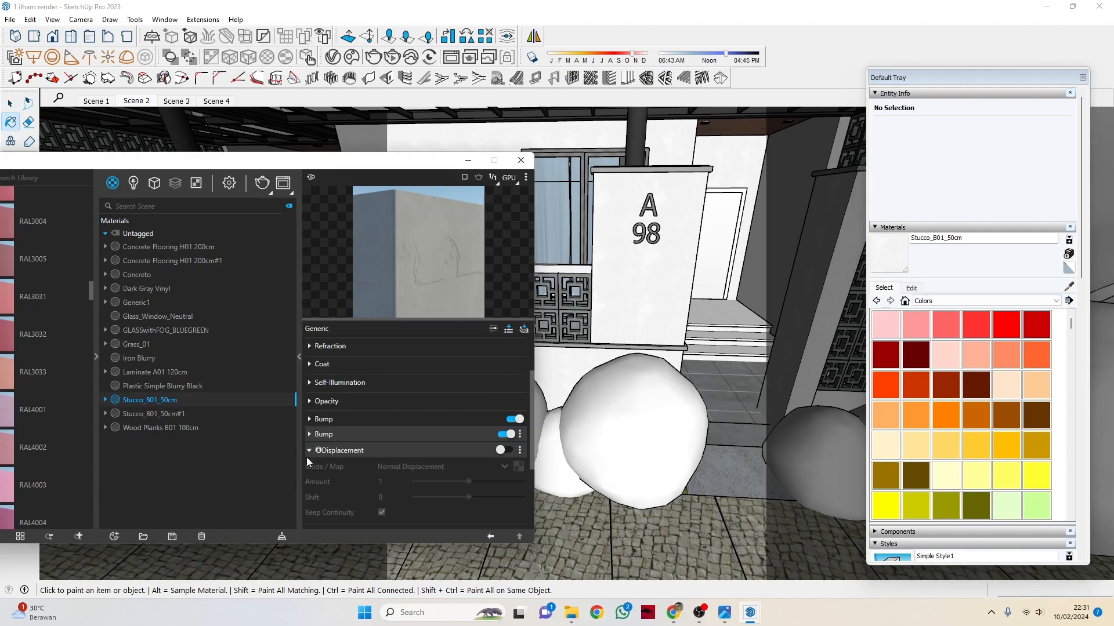
pyautogui.click(310, 450)
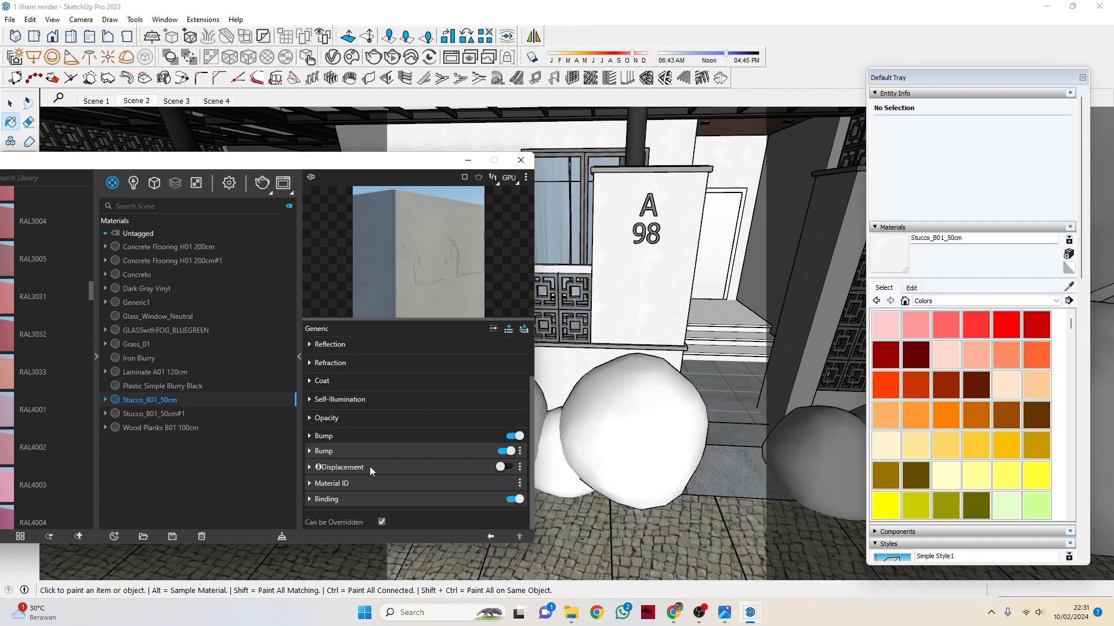
pyautogui.click(309, 451)
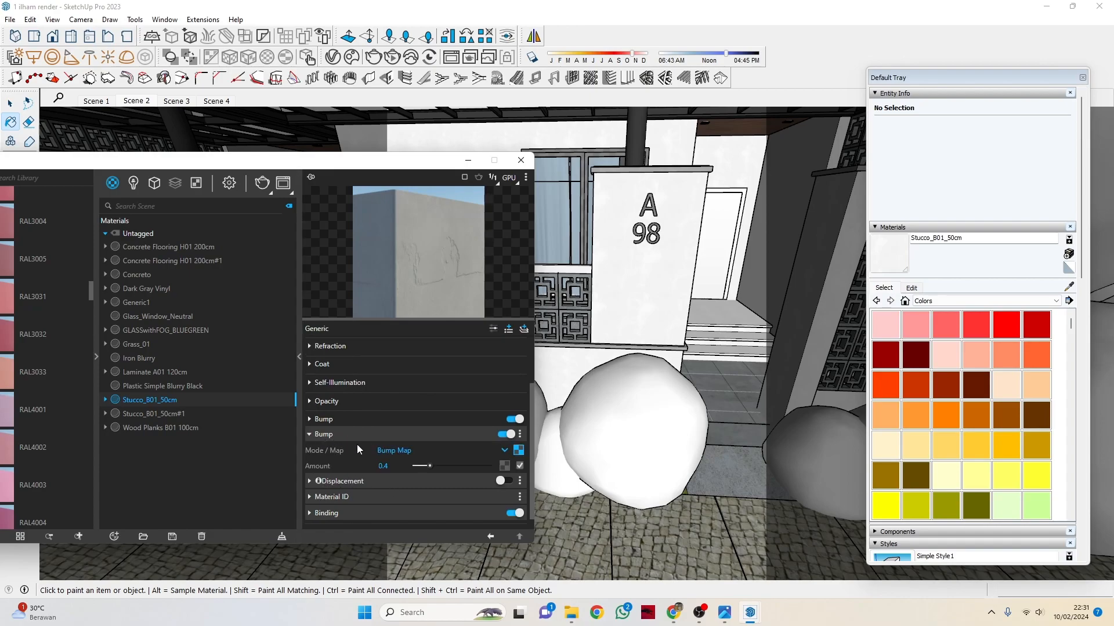
pyautogui.click(387, 466)
# Step: Try a darker grey tint on Stucco_B01_50cm in SketchUp's material editor and bring its brightness back to near white
pyautogui.click(914, 289)
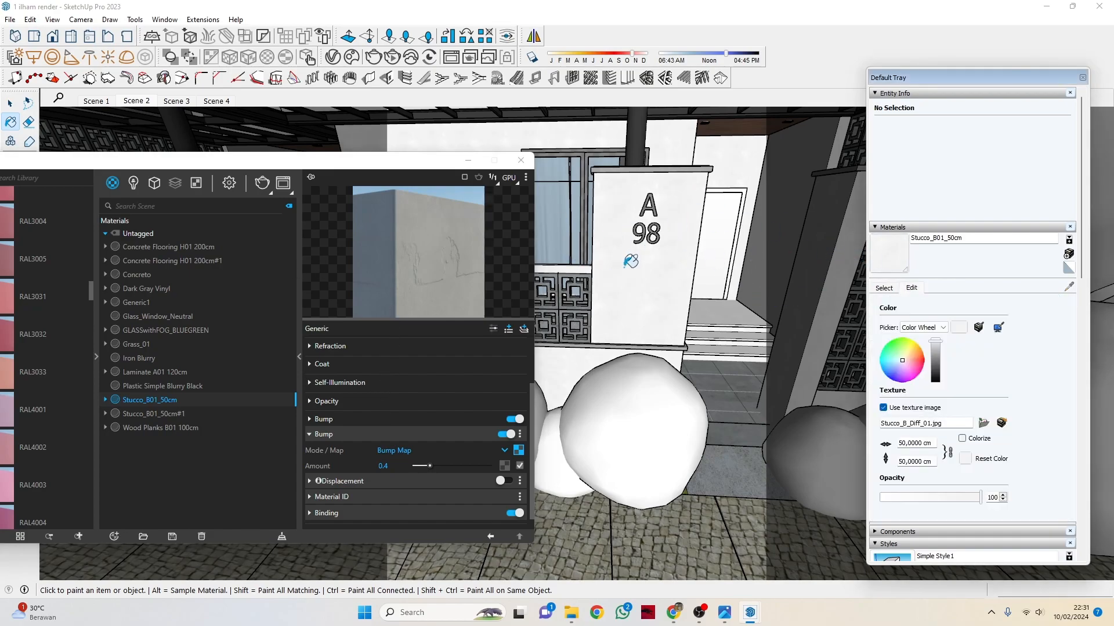
pyautogui.click(934, 351)
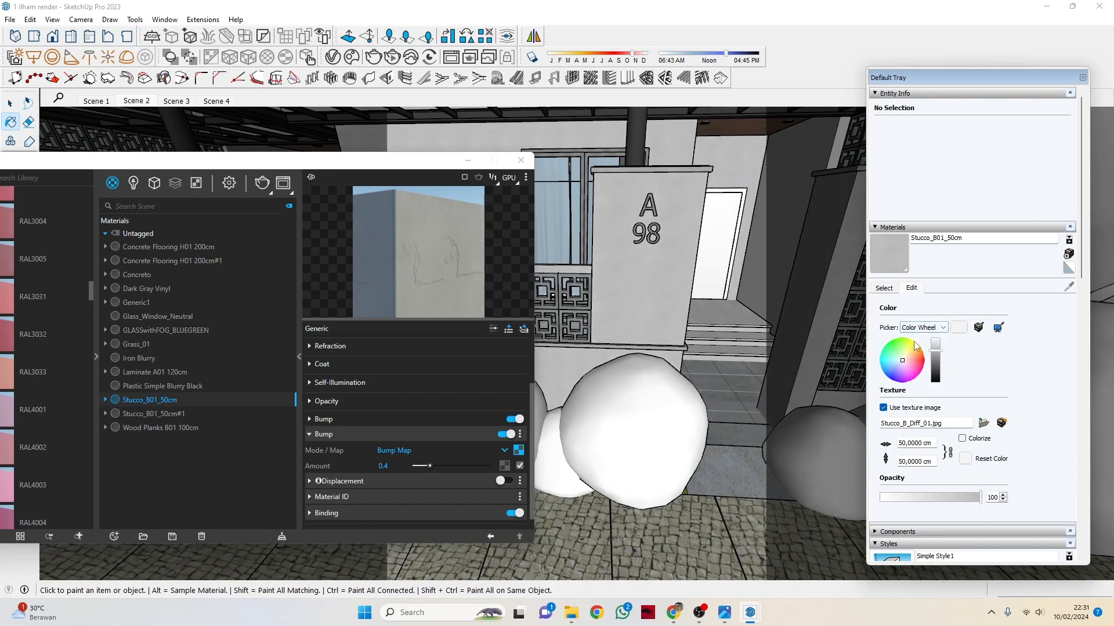
pyautogui.click(937, 344)
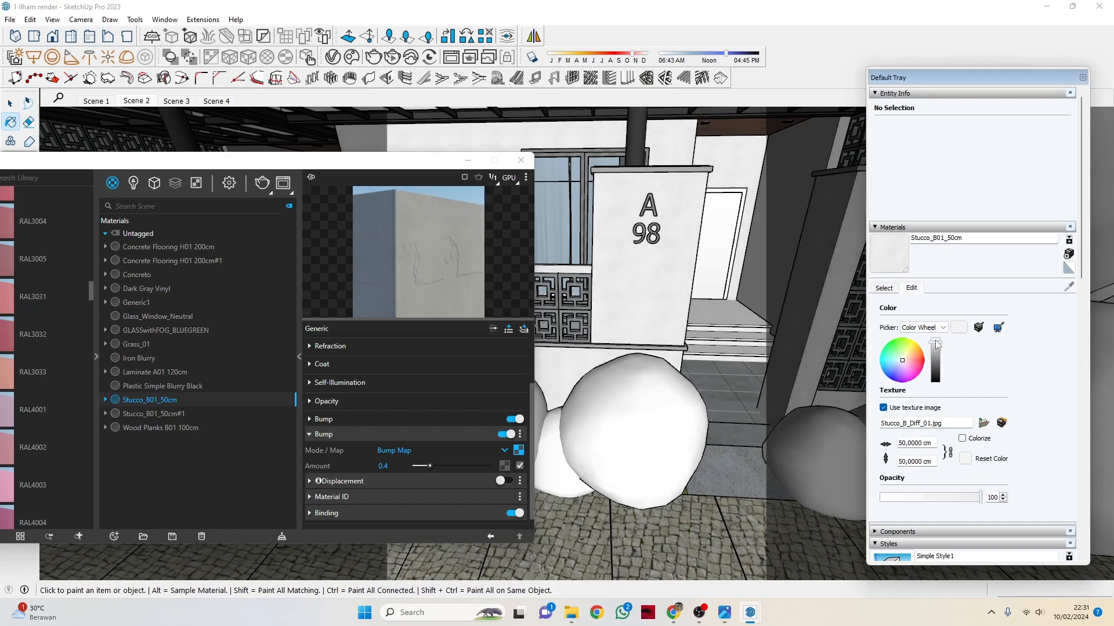
pyautogui.moveTo(935, 342); pyautogui.dragTo(932, 255)
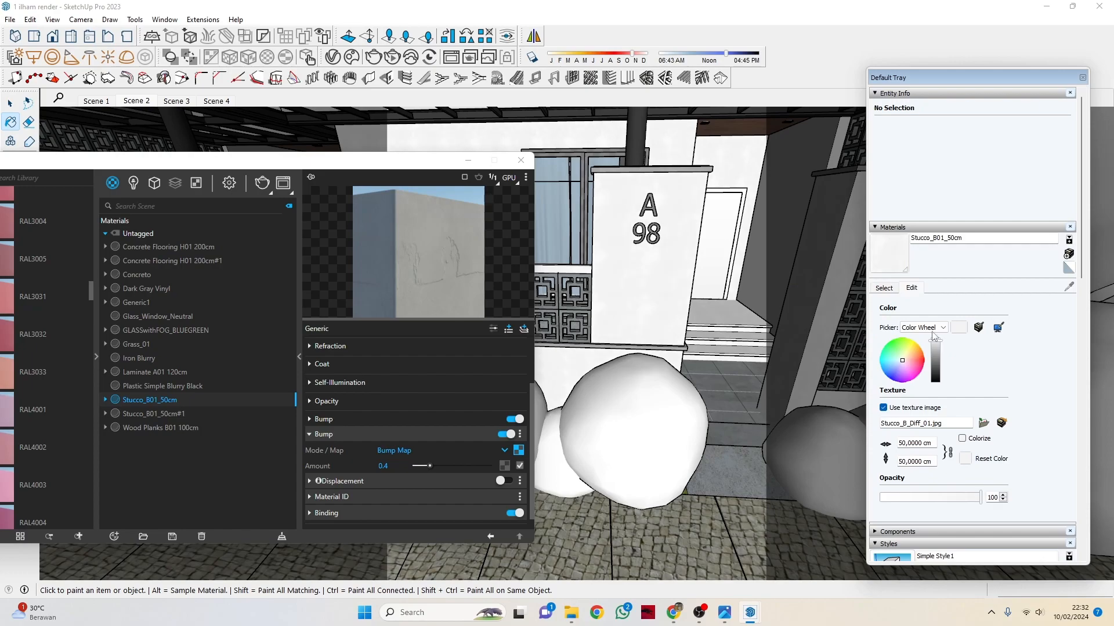
# Step: Sample the grey stucco material from the upper balcony's front wall
pyautogui.scroll(-8, 720, 265)
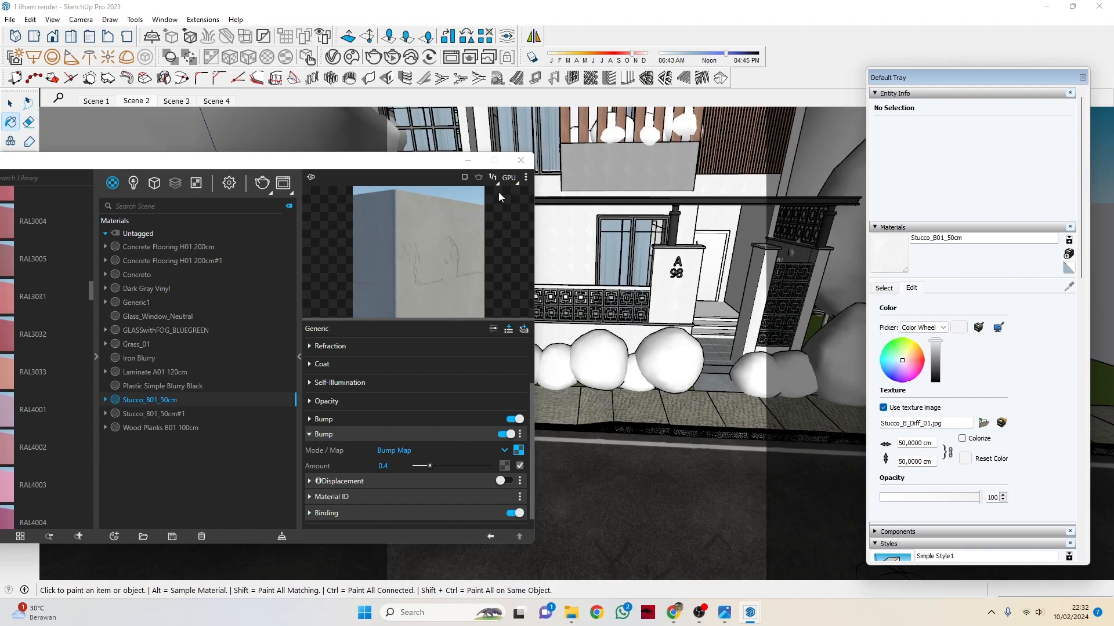
pyautogui.scroll(5, 609, 168)
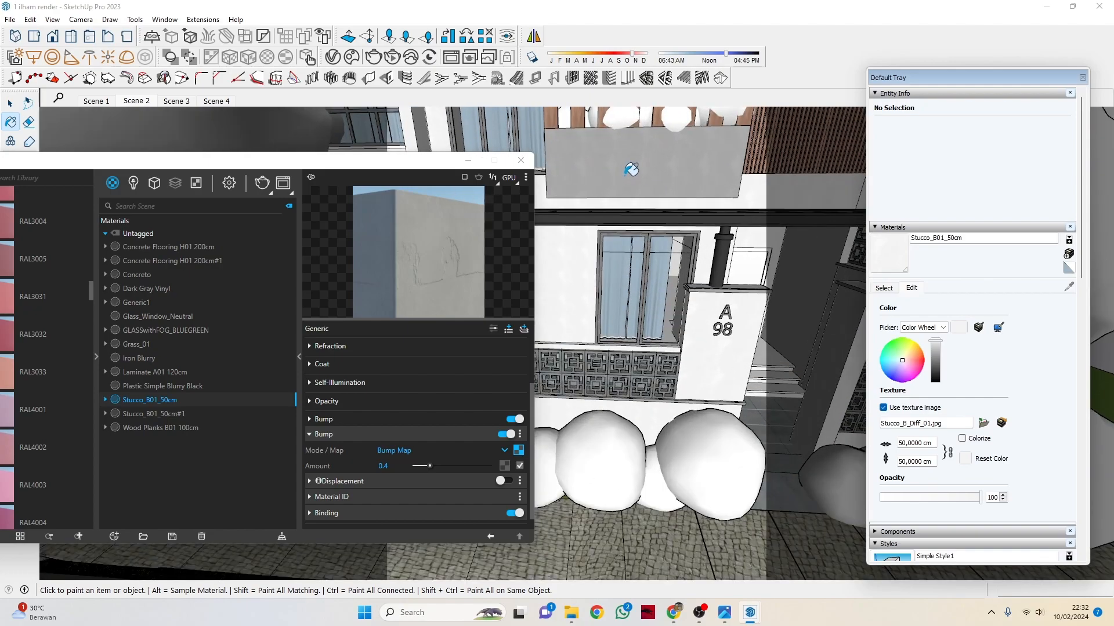
pyautogui.scroll(3, 638, 167)
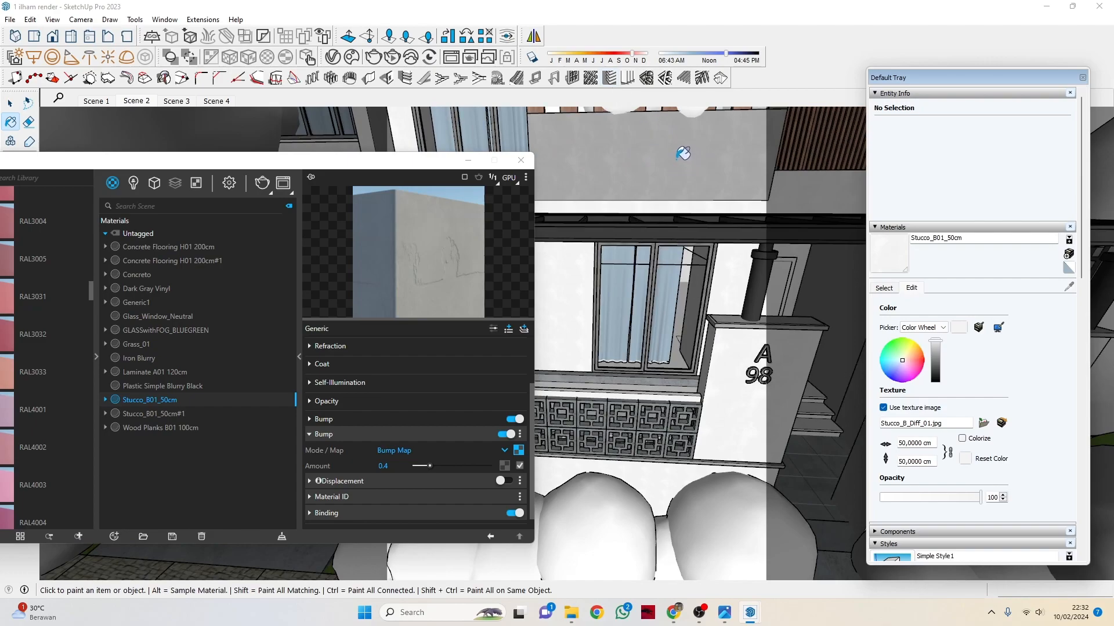
pyautogui.scroll(-2, 683, 153)
pyautogui.click(883, 288)
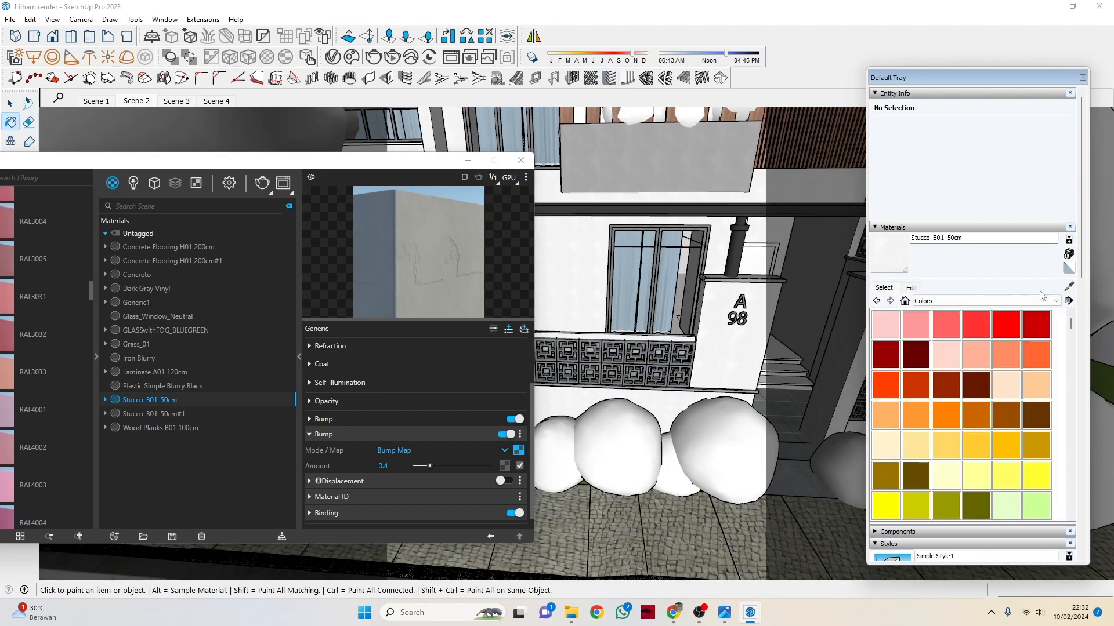
pyautogui.click(1069, 287)
pyautogui.click(701, 165)
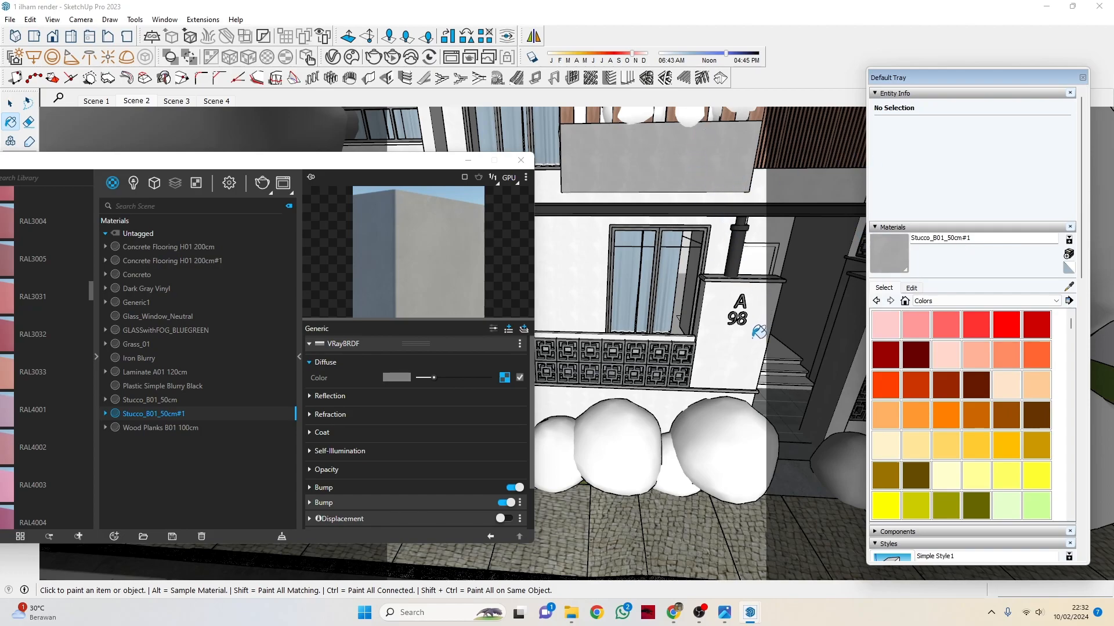
# Step: Compare the V-Ray settings of Stucco_B01_50cm and Stucco_B01_50cm#1 and close the asset editor
pyautogui.click(141, 399)
pyautogui.click(151, 412)
pyautogui.click(153, 403)
pyautogui.click(158, 412)
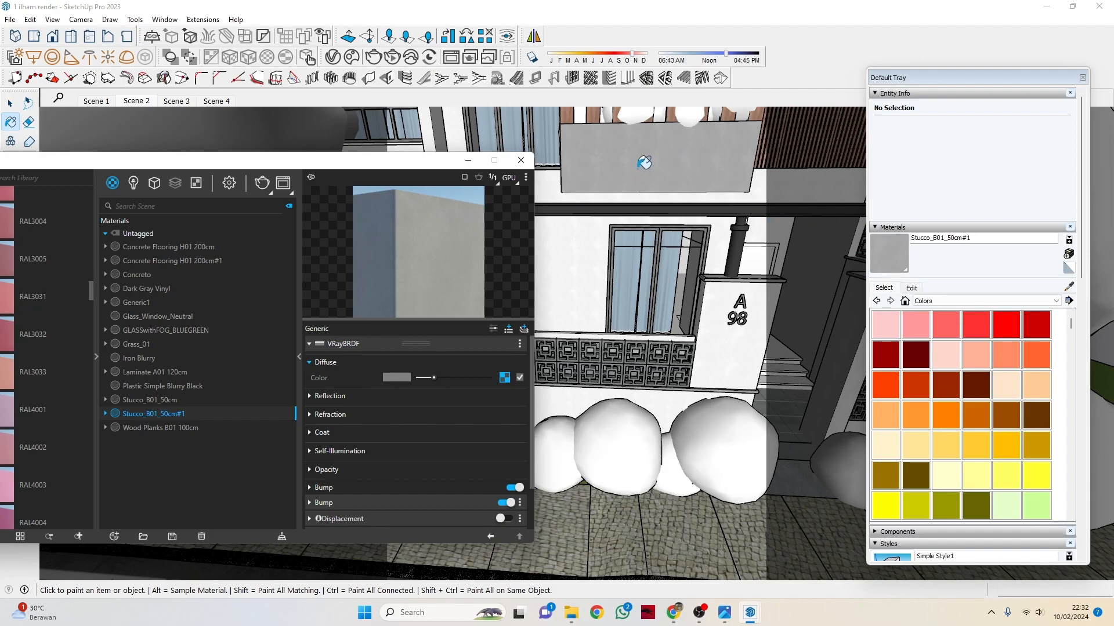
pyautogui.scroll(-5, 667, 212)
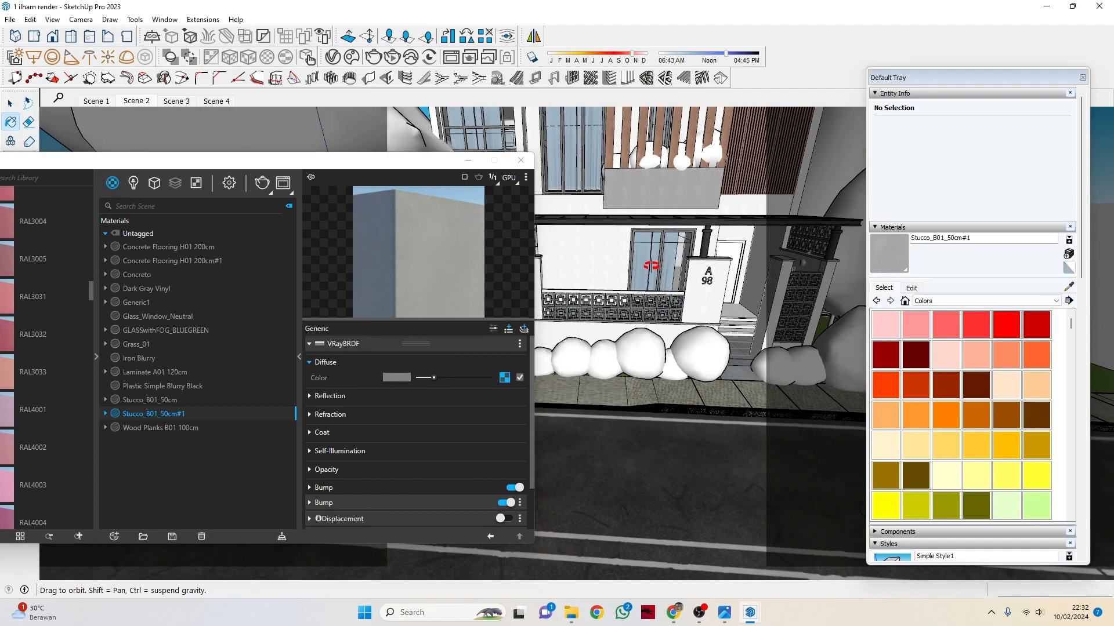
pyautogui.scroll(2, 677, 258)
pyautogui.click(520, 160)
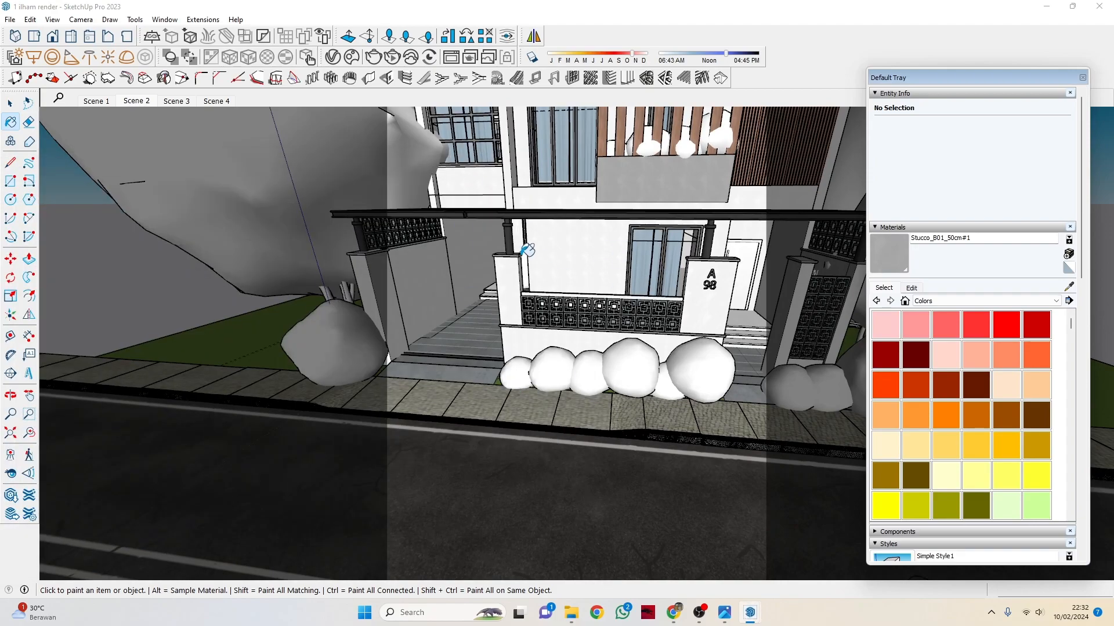
# Step: Sample the concrete material of the patterned breeze-block fence beside the A 98 pillar and view the blocks up close
pyautogui.scroll(-4, 529, 246)
pyautogui.moveTo(525, 245); pyautogui.dragTo(592, 220, button='middle')
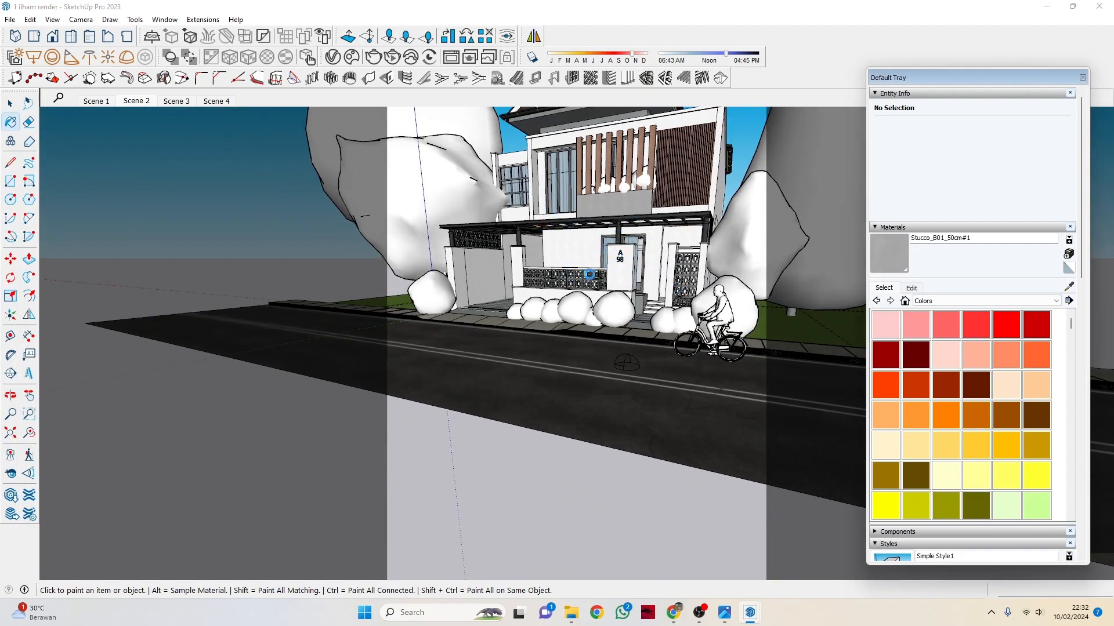
pyautogui.scroll(1, 560, 236)
pyautogui.scroll(2, 560, 236)
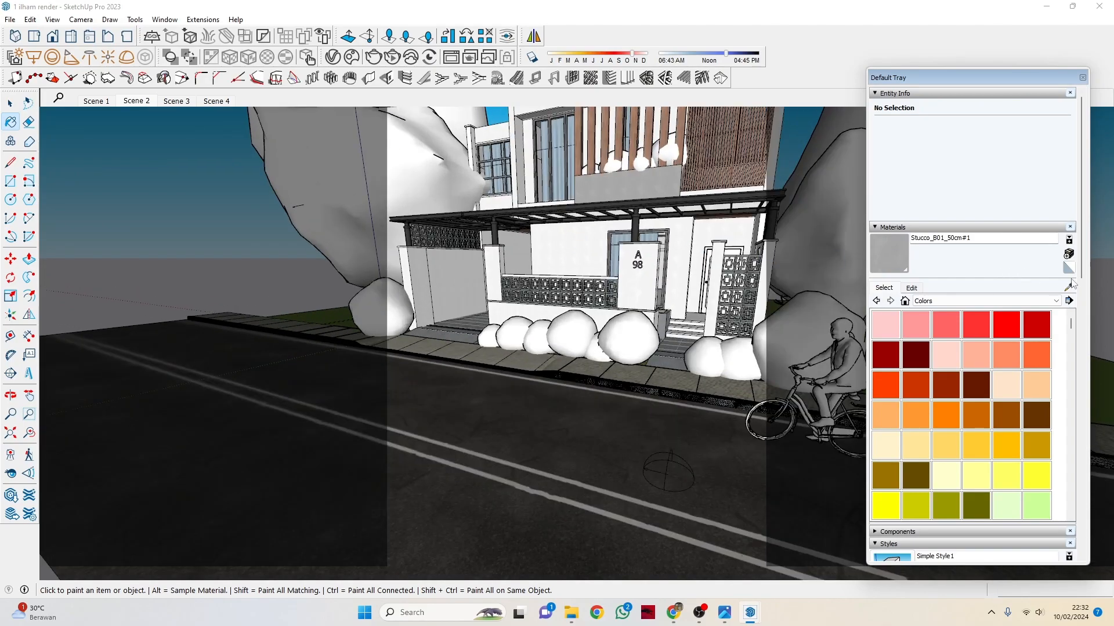
pyautogui.click(1069, 286)
pyautogui.scroll(2, 585, 249)
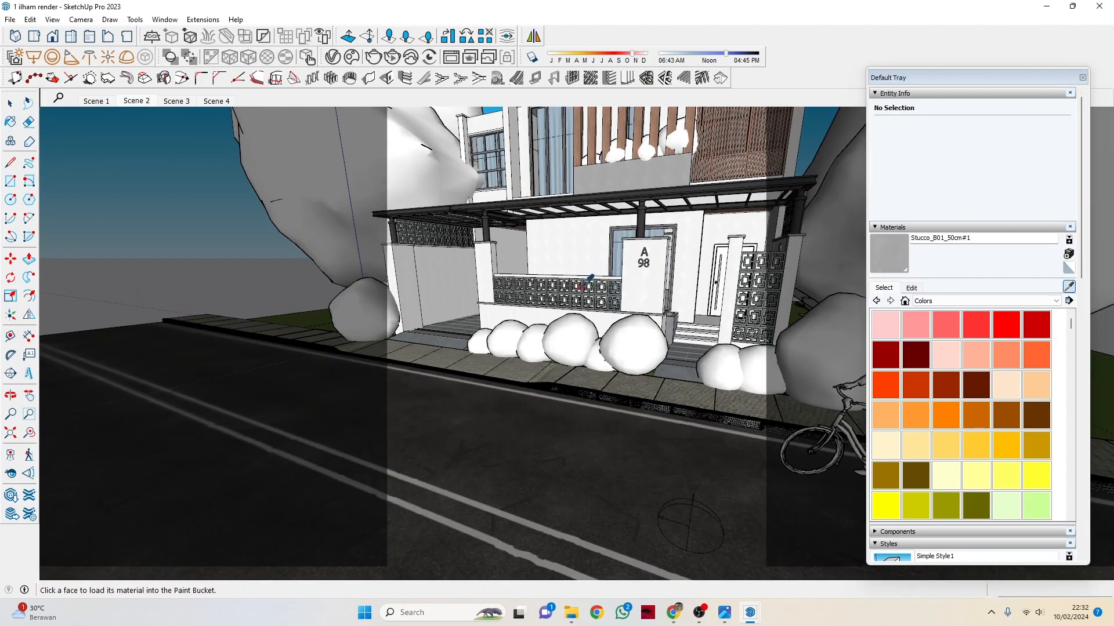
pyautogui.click(586, 287)
pyautogui.scroll(3, 586, 287)
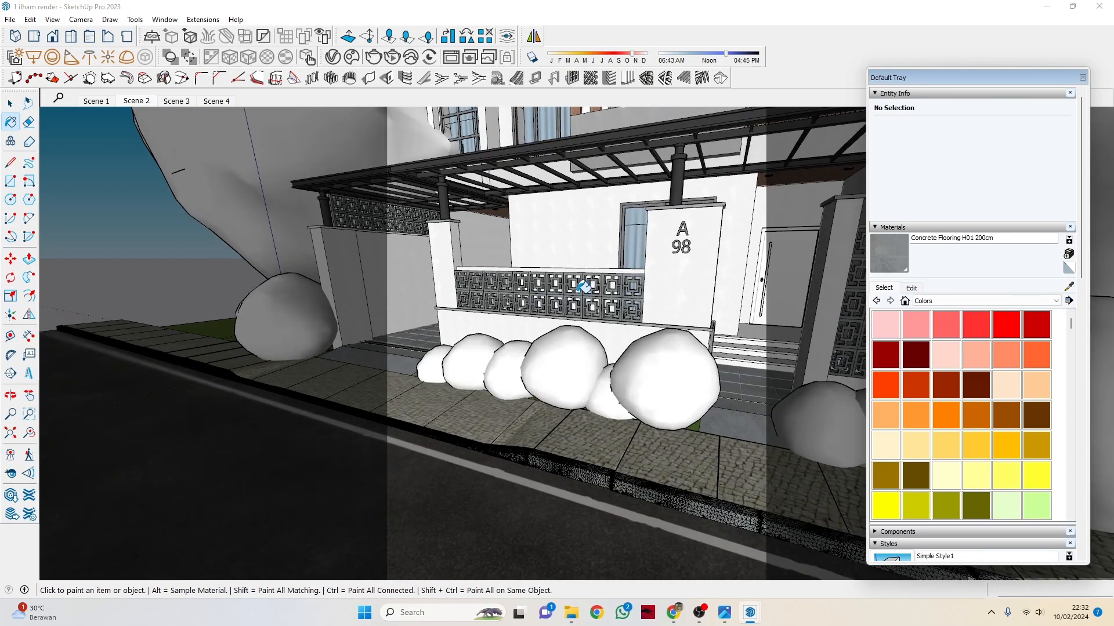
pyautogui.scroll(3, 585, 290)
pyautogui.scroll(2, 585, 293)
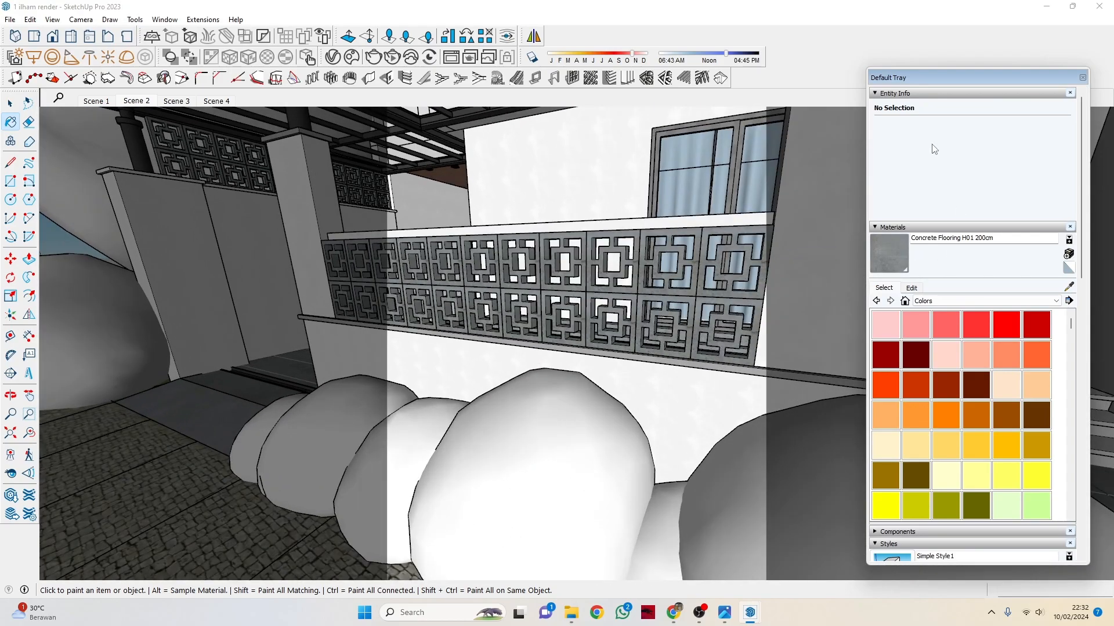
# Step: Look through the Materials categories in the Chaos Cosmos Browser and close the browser
pyautogui.click(352, 58)
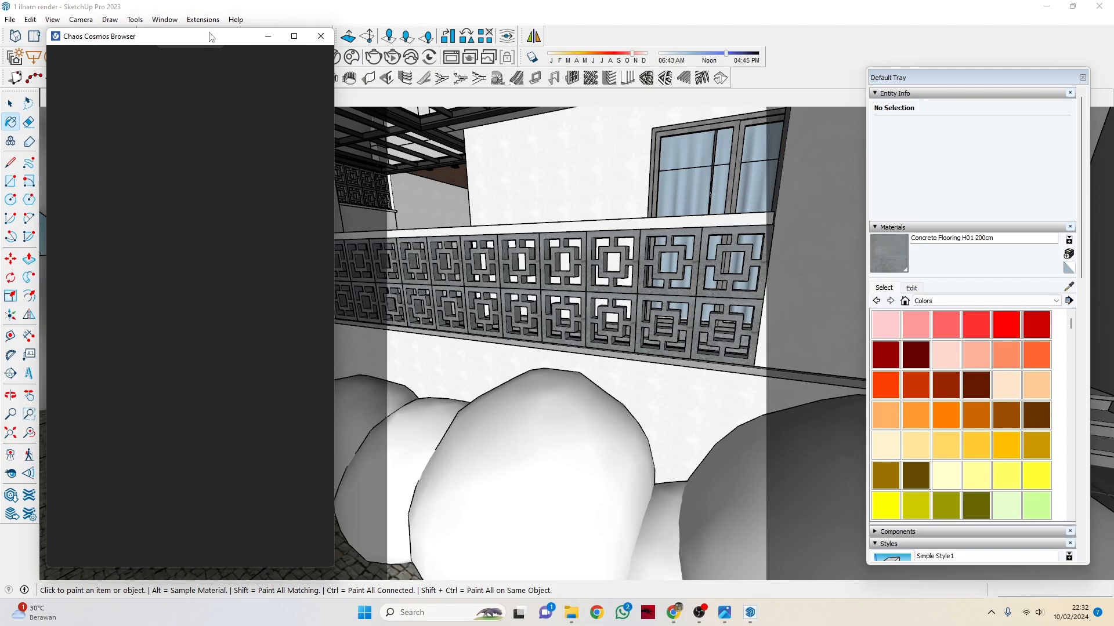
pyautogui.moveTo(215, 41); pyautogui.dragTo(389, 70)
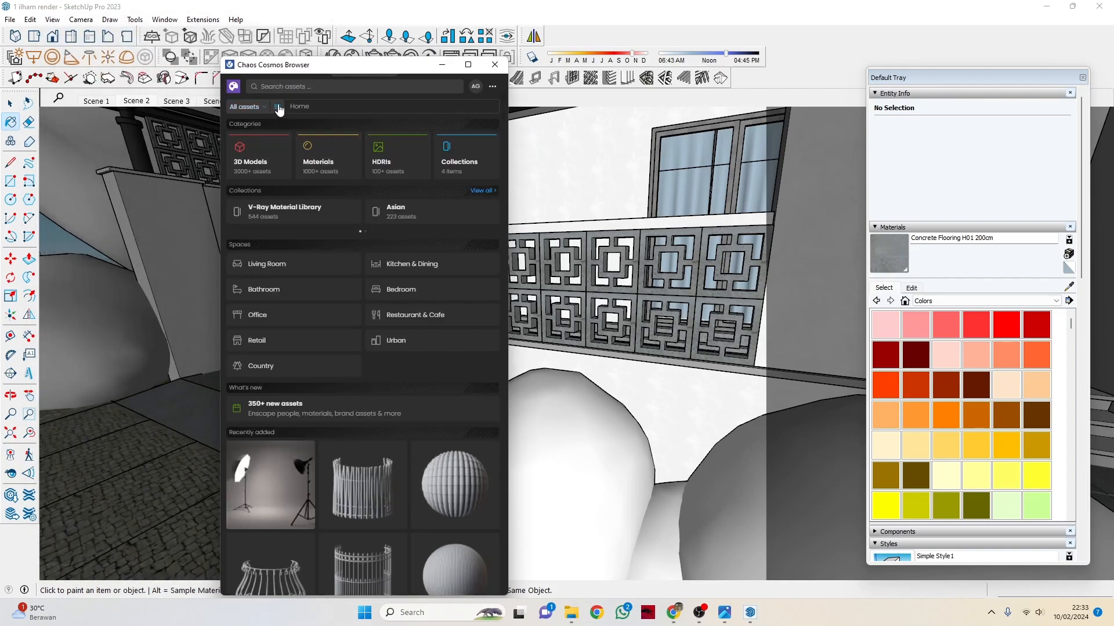
pyautogui.click(279, 107)
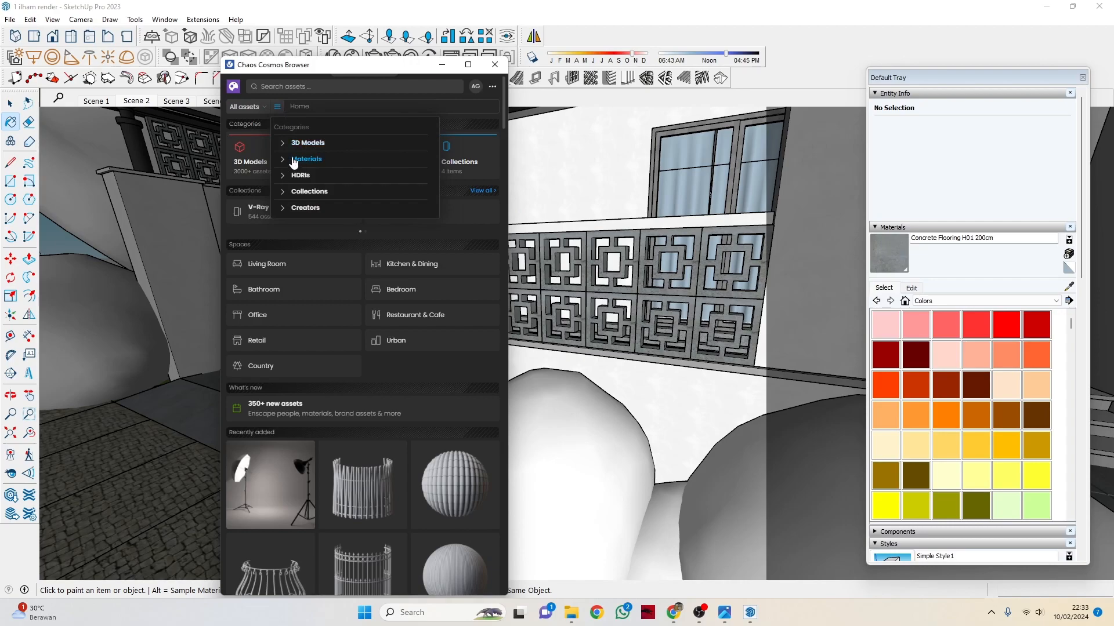
pyautogui.click(306, 160)
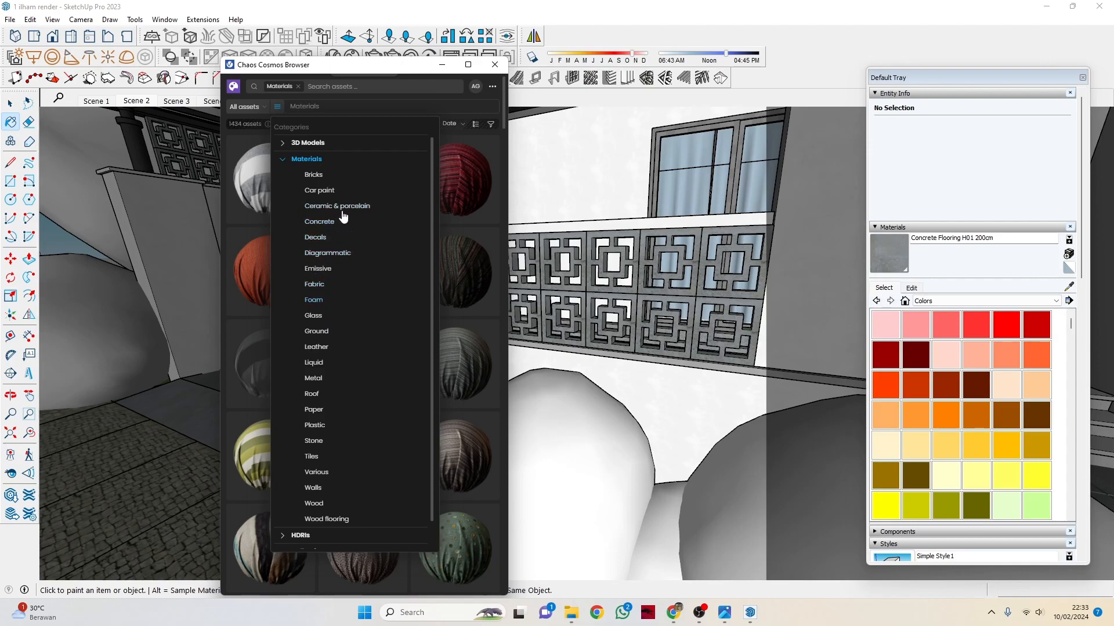
pyautogui.click(495, 65)
# Step: Sample the dark metal material from the carport canopy's frame
pyautogui.scroll(-5, 529, 385)
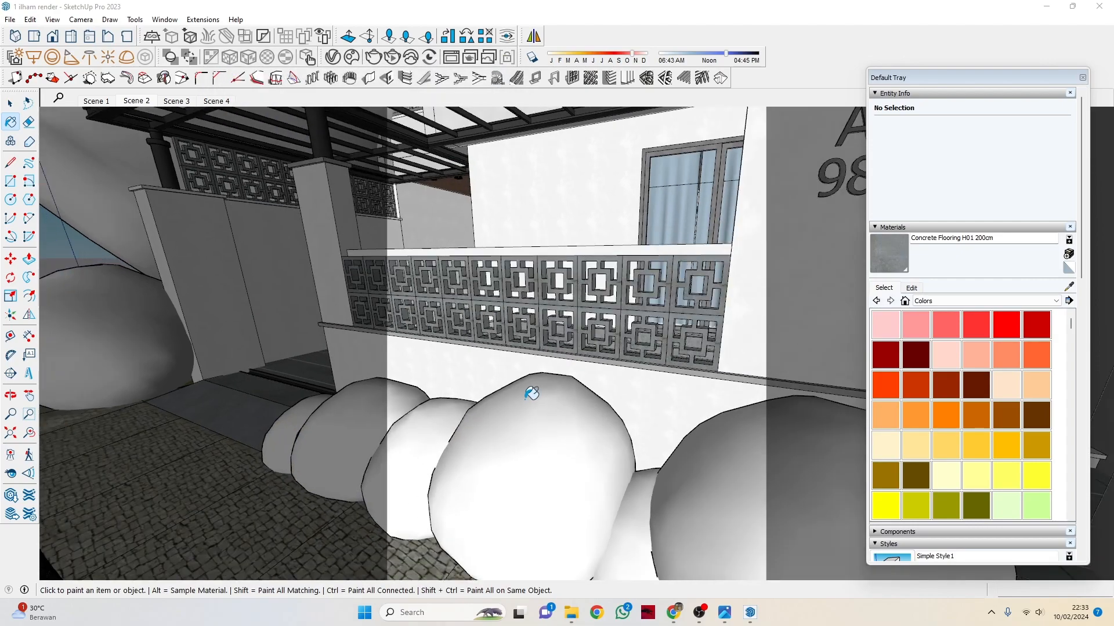
pyautogui.scroll(-8, 503, 342)
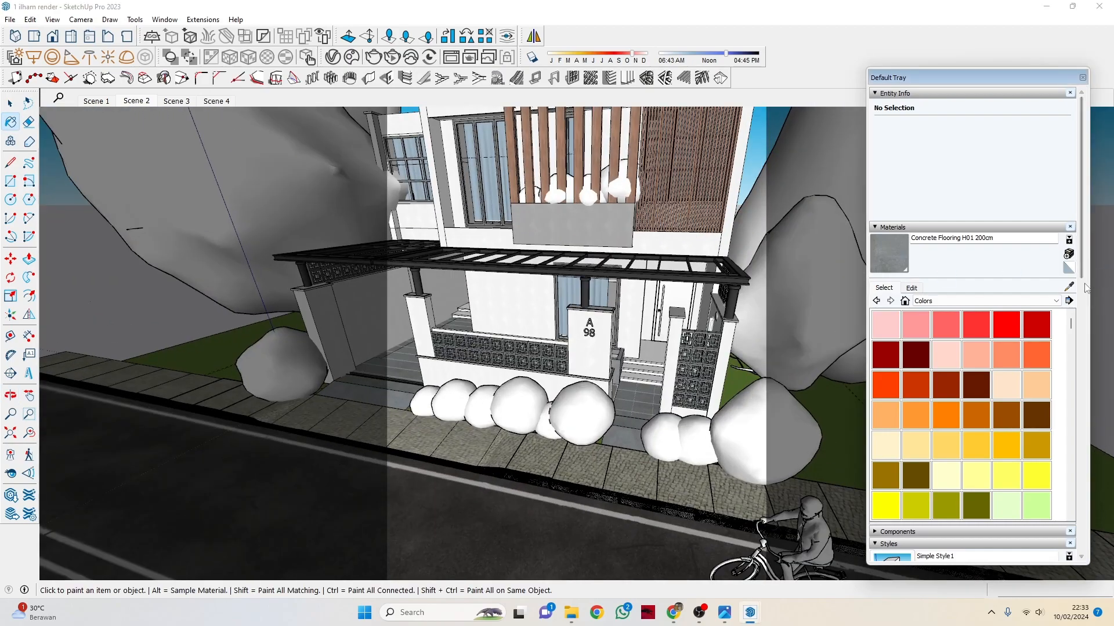
pyautogui.click(1068, 287)
pyautogui.scroll(5, 743, 282)
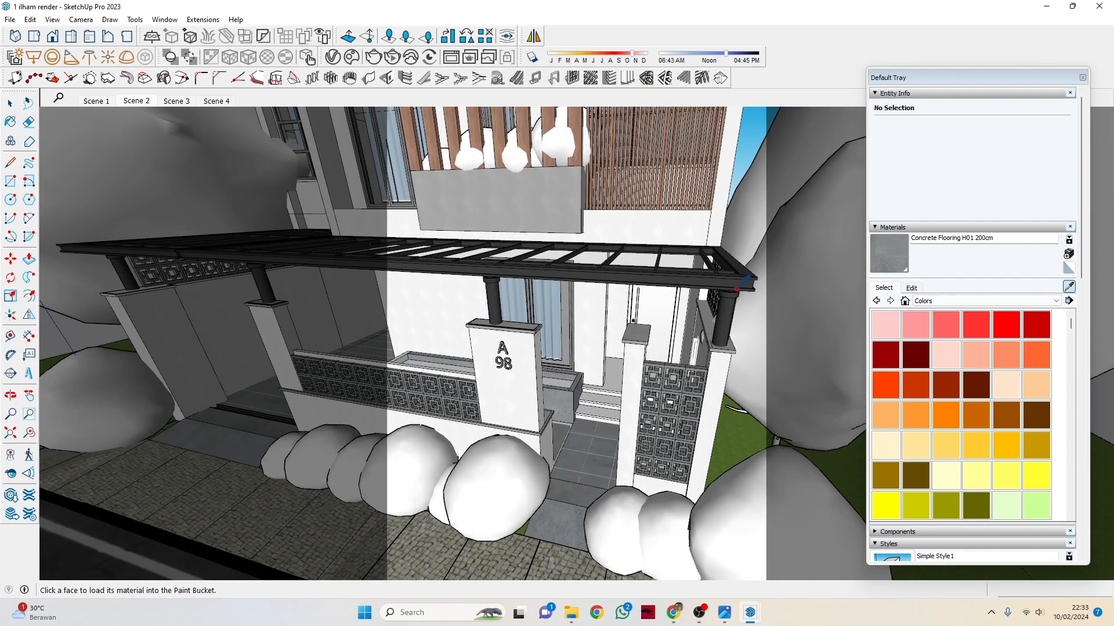
pyautogui.click(742, 282)
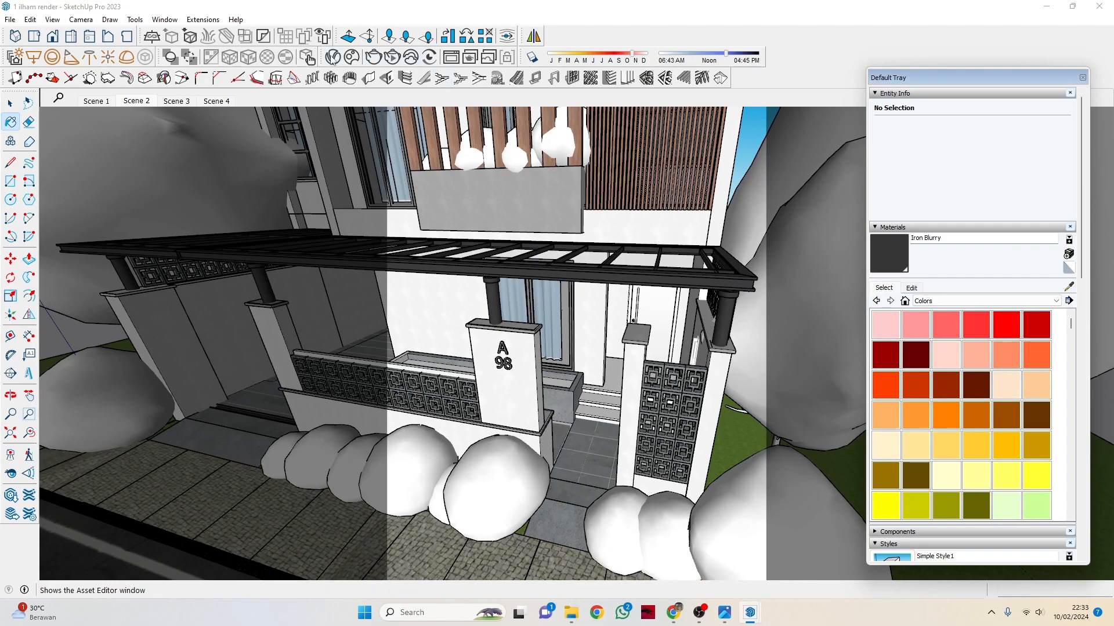
# Step: Look through the 022 Metal category of the V-Ray material library and close the asset editor
pyautogui.click(332, 57)
pyautogui.moveTo(317, 161); pyautogui.dragTo(591, 184)
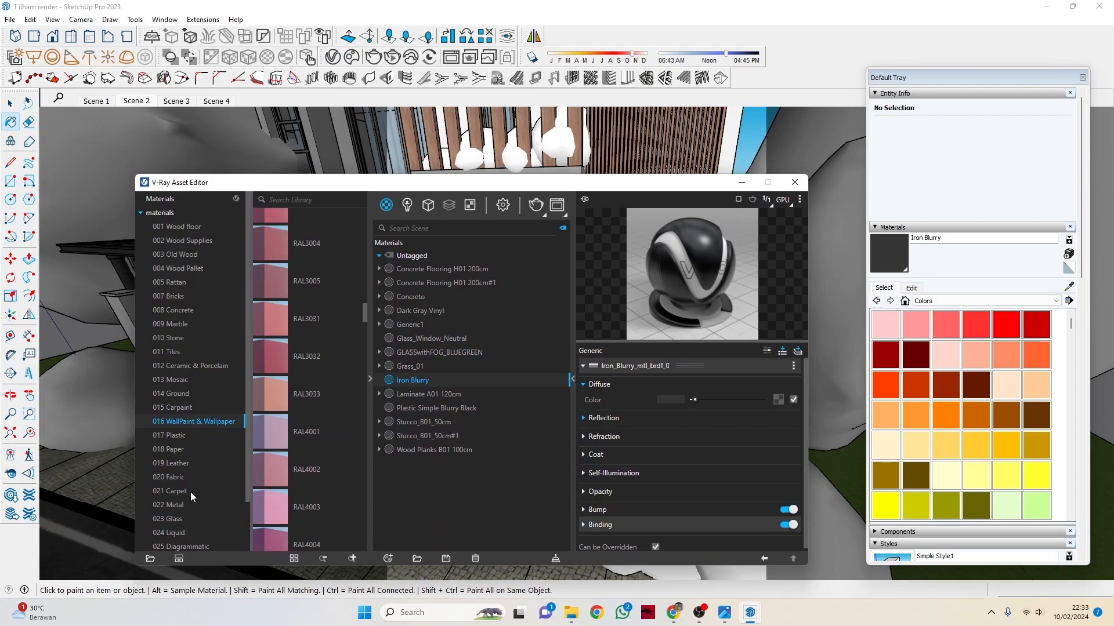
pyautogui.click(170, 504)
pyautogui.scroll(-1, 351, 336)
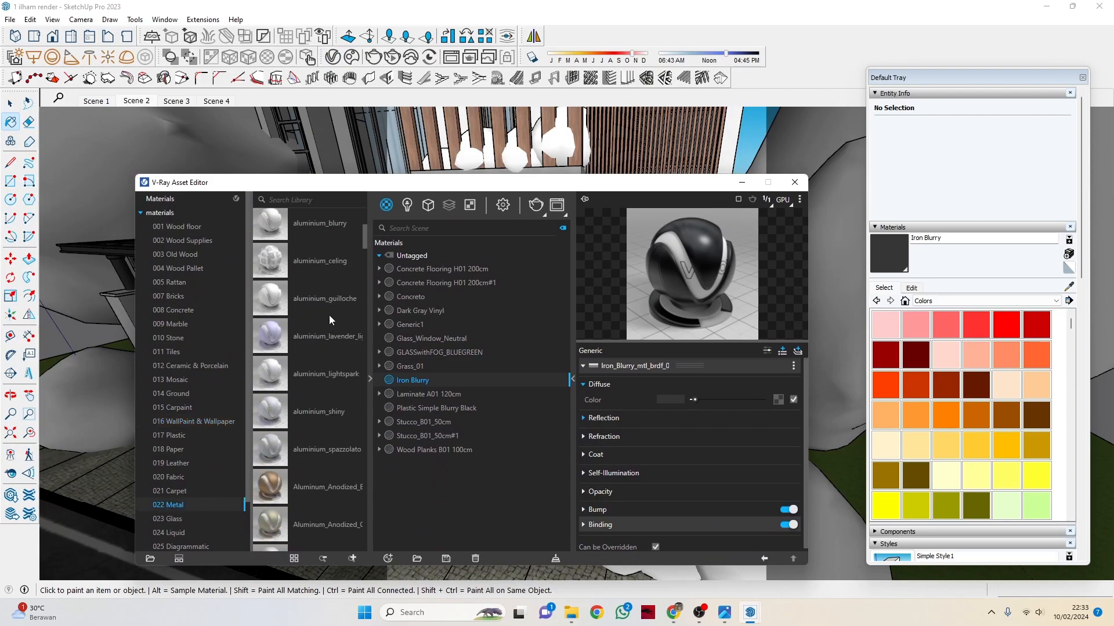
pyautogui.scroll(-5, 316, 365)
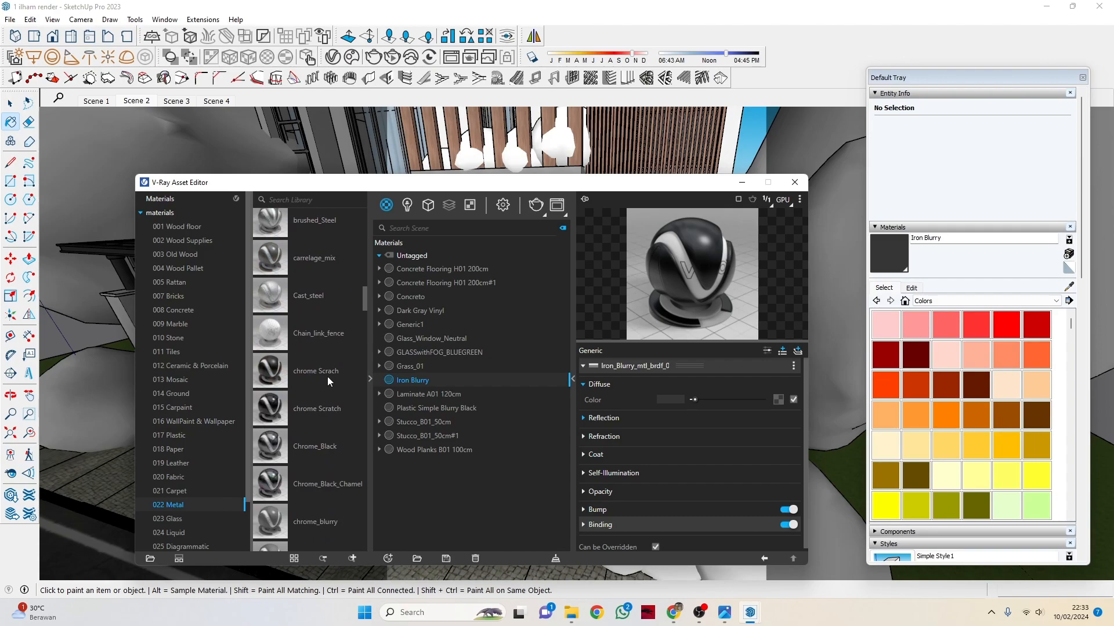
pyautogui.click(794, 183)
# Step: Sample the material of the upper-floor window's frame above the carport canopy
pyautogui.scroll(-3, 599, 385)
pyautogui.moveTo(511, 293)
pyautogui.mouseDown(button='middle')
pyautogui.moveTo(655, 337)
pyautogui.moveTo(766, 354)
pyautogui.mouseUp(button='middle')
pyautogui.moveTo(419, 347); pyautogui.dragTo(581, 302, button='middle')
pyautogui.scroll(3, 514, 385)
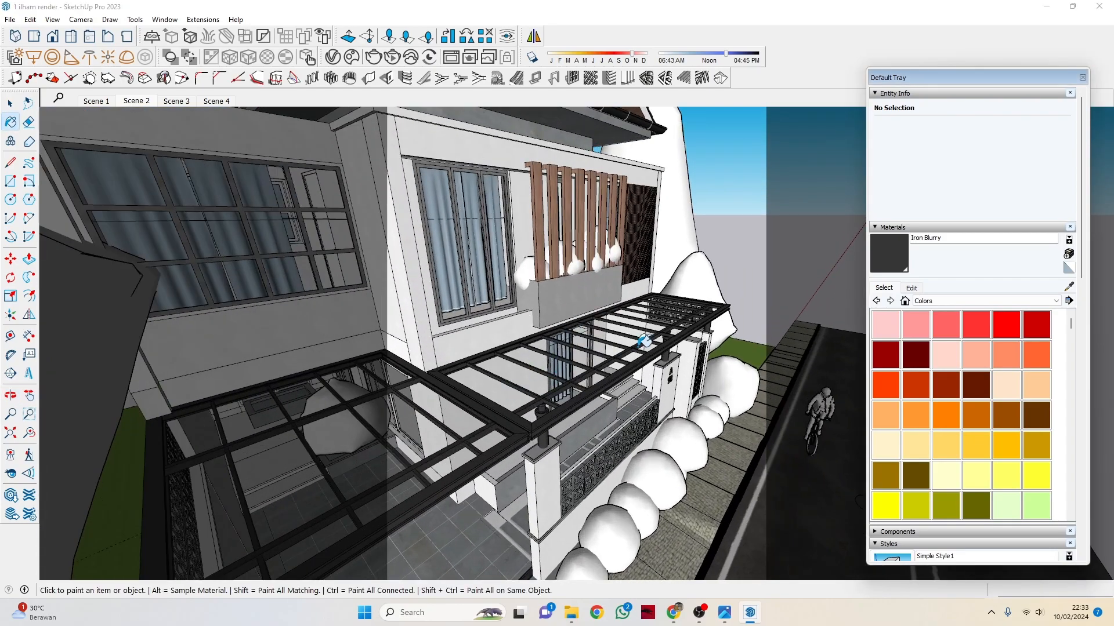
pyautogui.moveTo(644, 343); pyautogui.dragTo(582, 351, button='middle')
pyautogui.scroll(6, 583, 351)
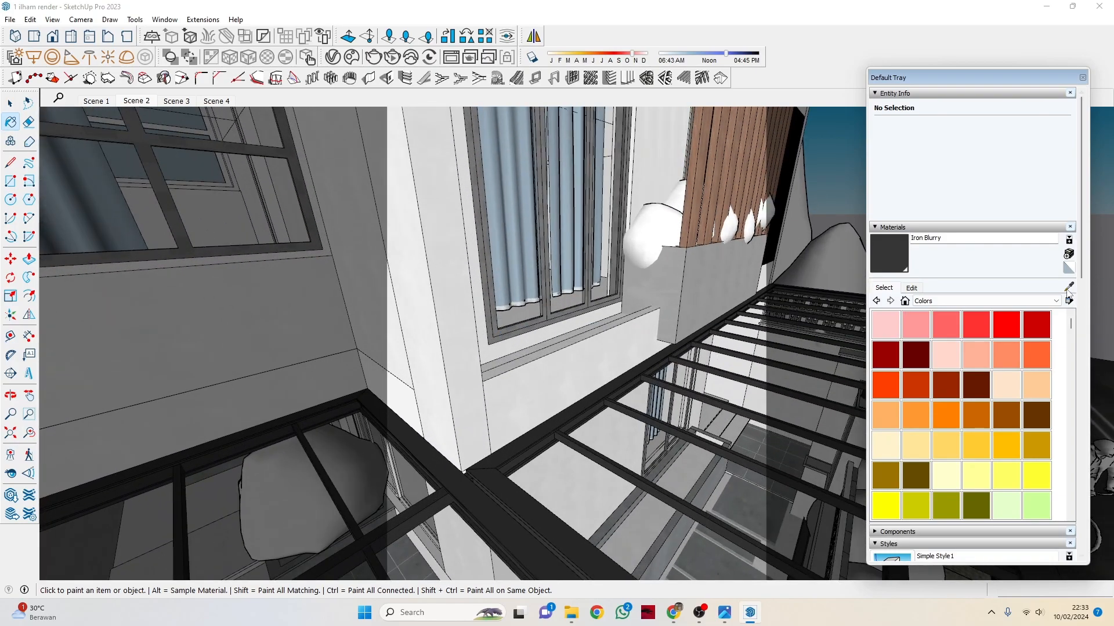
pyautogui.click(1069, 286)
pyautogui.scroll(5, 555, 315)
pyautogui.click(555, 315)
pyautogui.scroll(5, 556, 316)
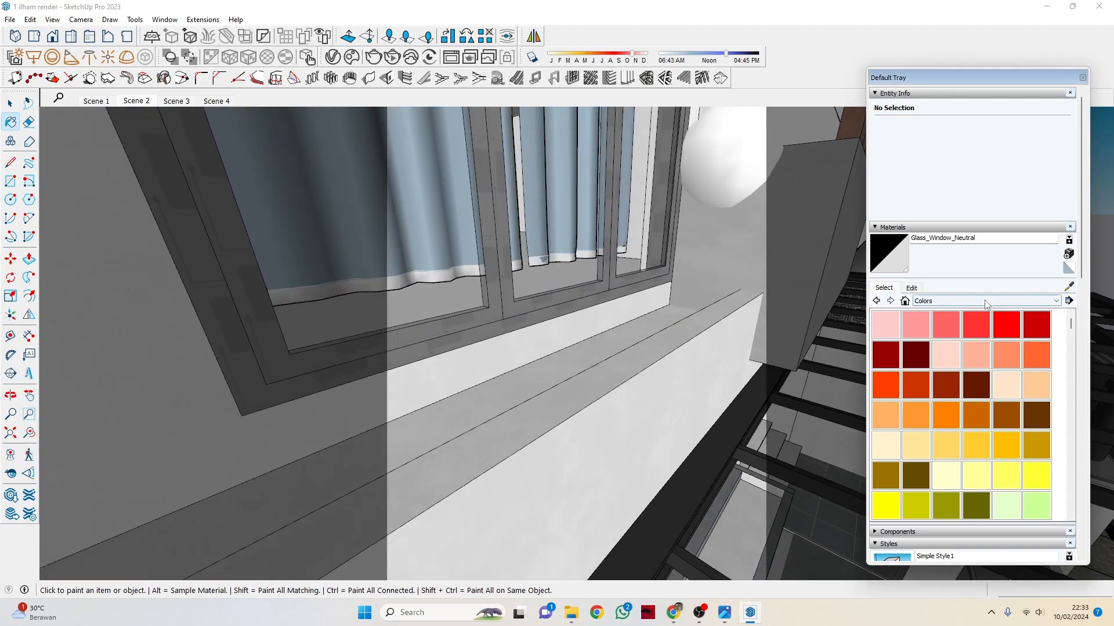
pyautogui.click(1069, 287)
pyautogui.scroll(3, 534, 315)
pyautogui.click(534, 315)
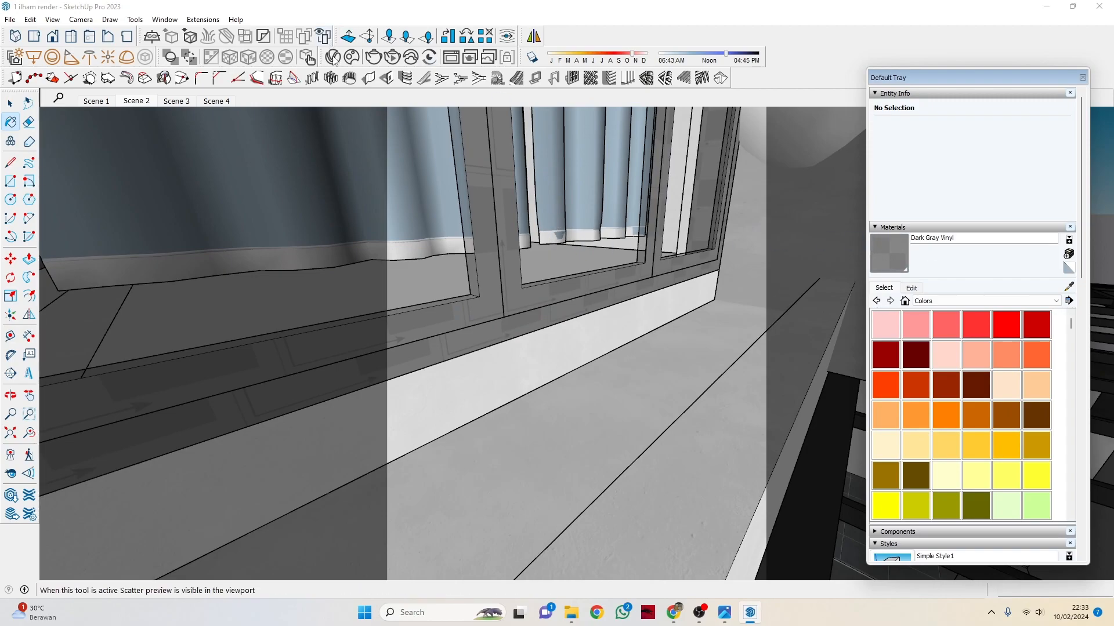
# Step: Examine the upper-floor window from several angles and sample the material of its glass pane
pyautogui.moveTo(661, 276); pyautogui.dragTo(604, 311, button='middle')
pyautogui.scroll(-4, 646, 308)
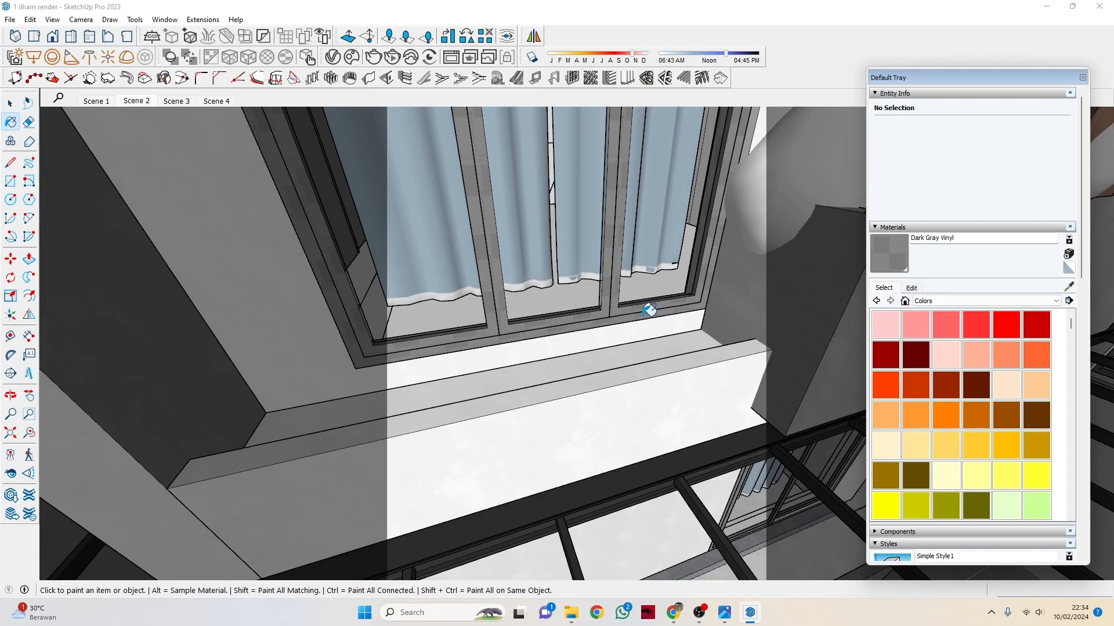
pyautogui.scroll(-4, 644, 310)
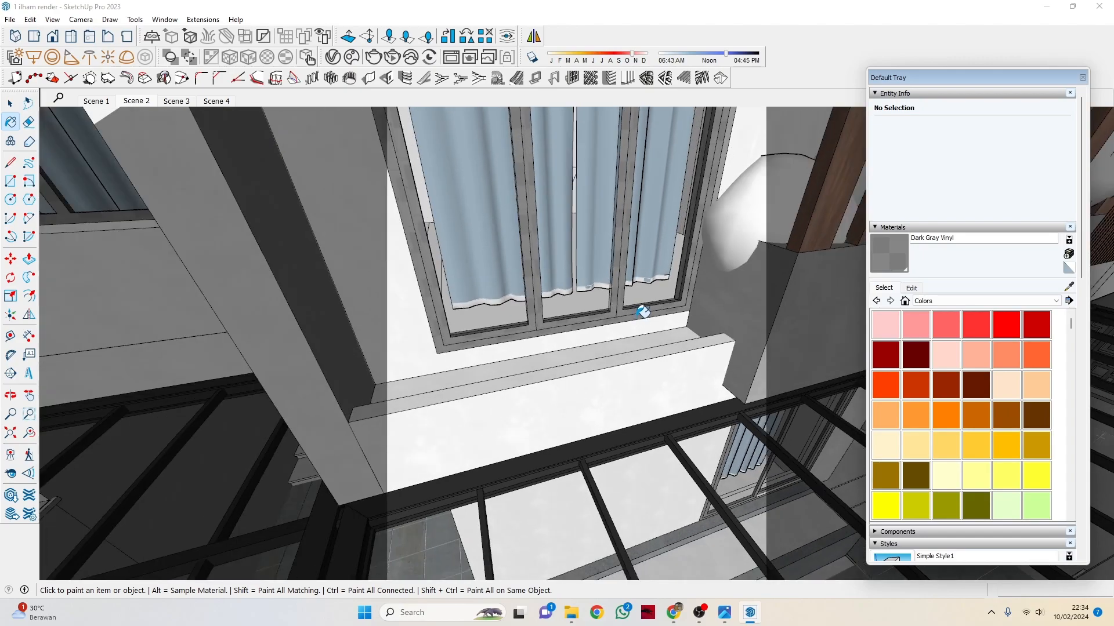
pyautogui.moveTo(627, 311); pyautogui.dragTo(606, 318, button='middle')
pyautogui.press('space')
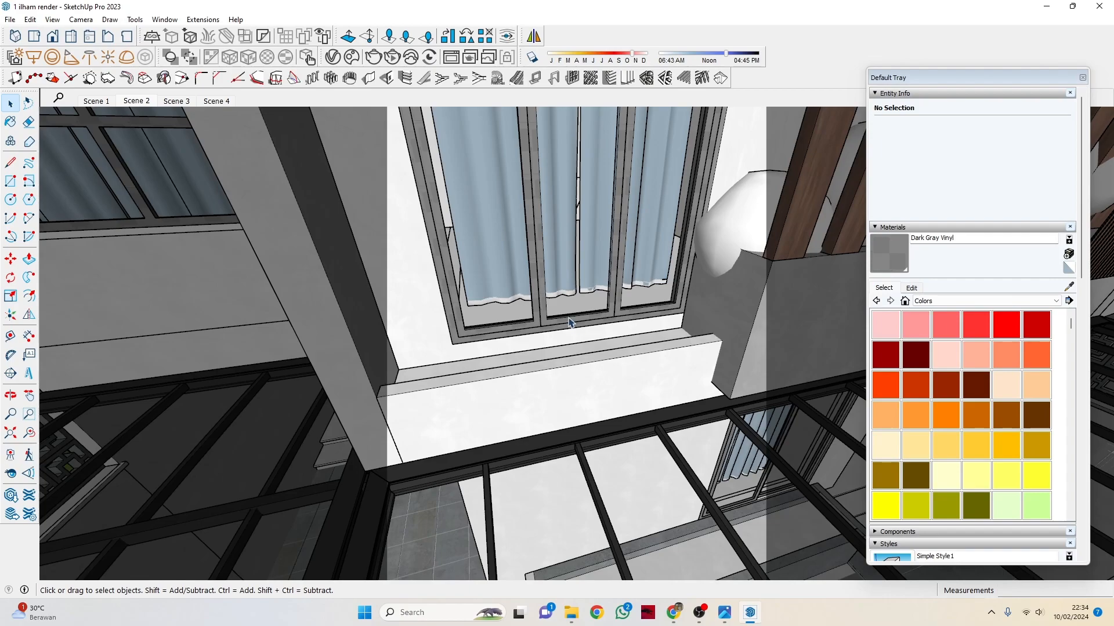
pyautogui.moveTo(571, 323); pyautogui.dragTo(480, 315, button='middle')
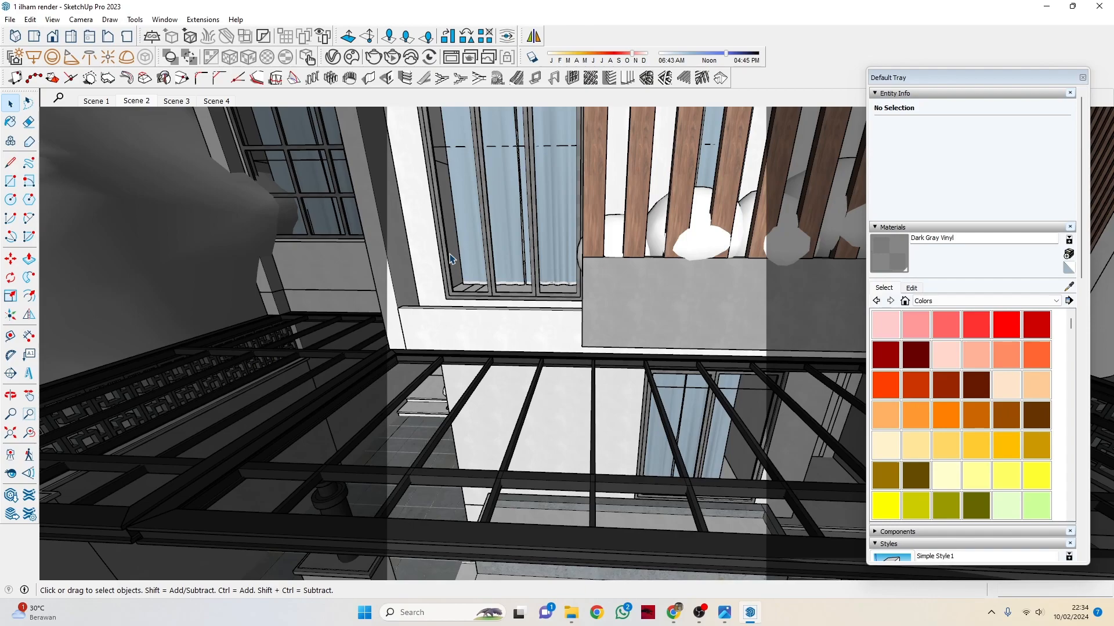
pyautogui.scroll(3, 446, 273)
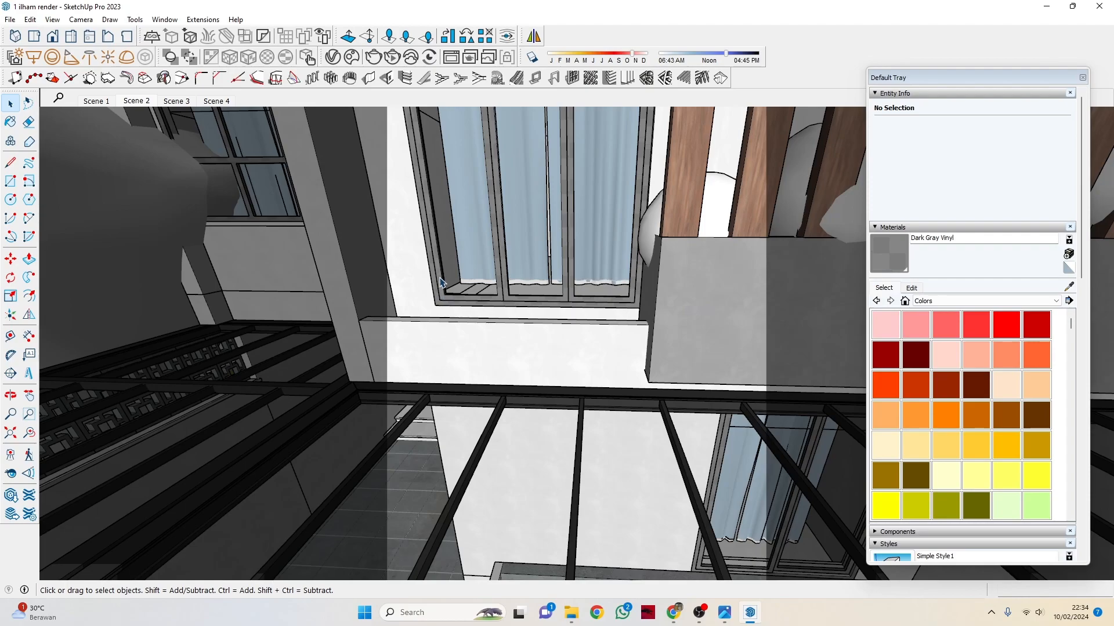
pyautogui.scroll(-5, 449, 304)
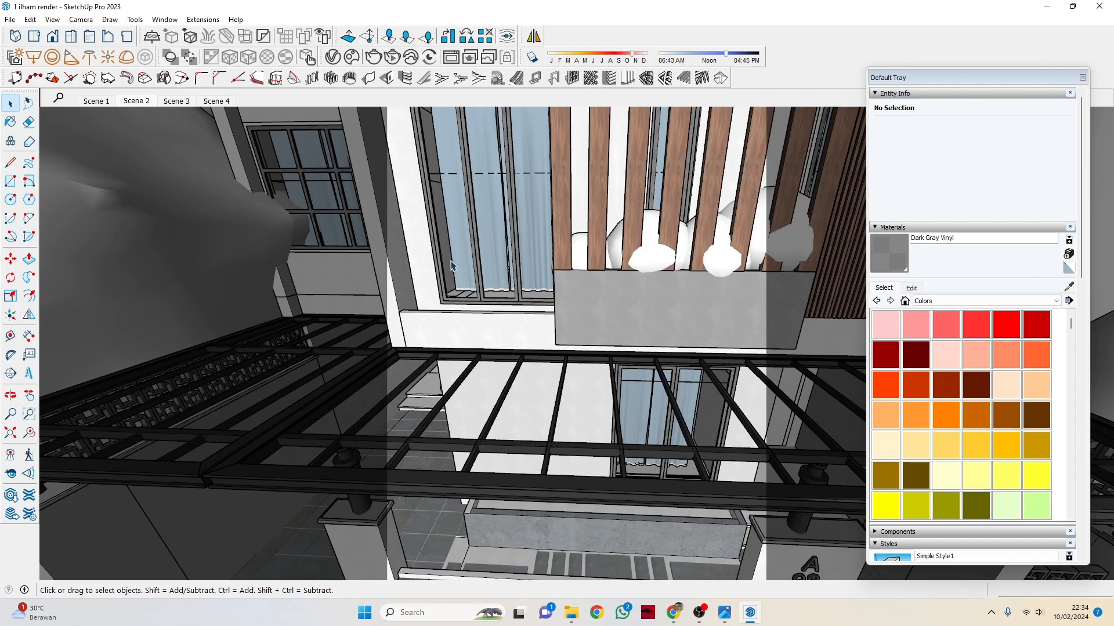
pyautogui.moveTo(452, 264); pyautogui.dragTo(629, 261, button='middle')
pyautogui.scroll(3, 381, 232)
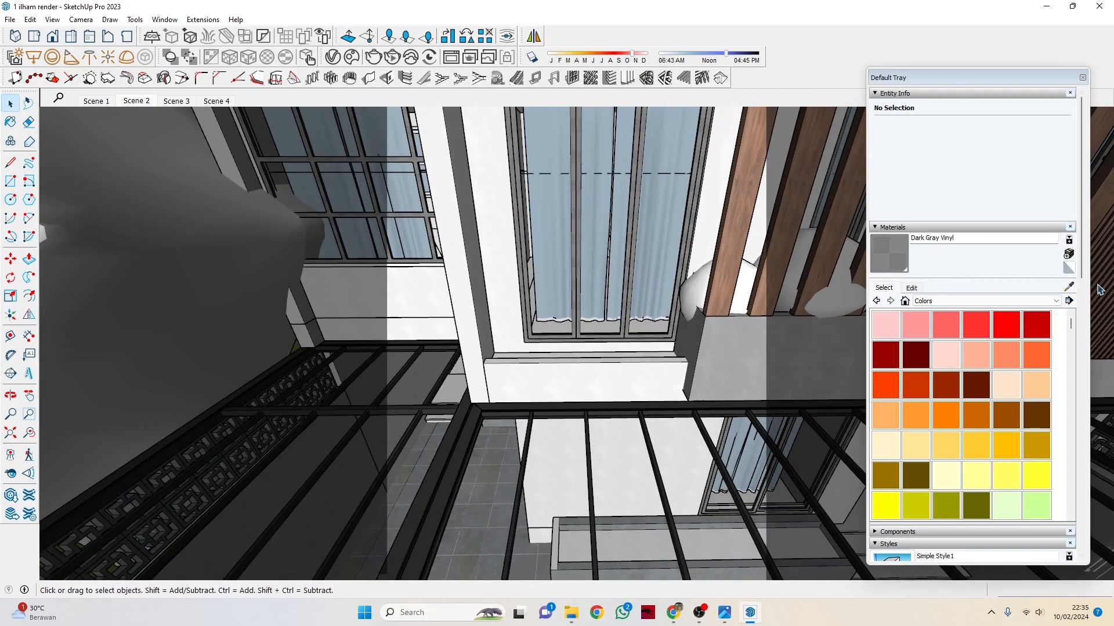
pyautogui.click(1069, 287)
pyautogui.click(607, 167)
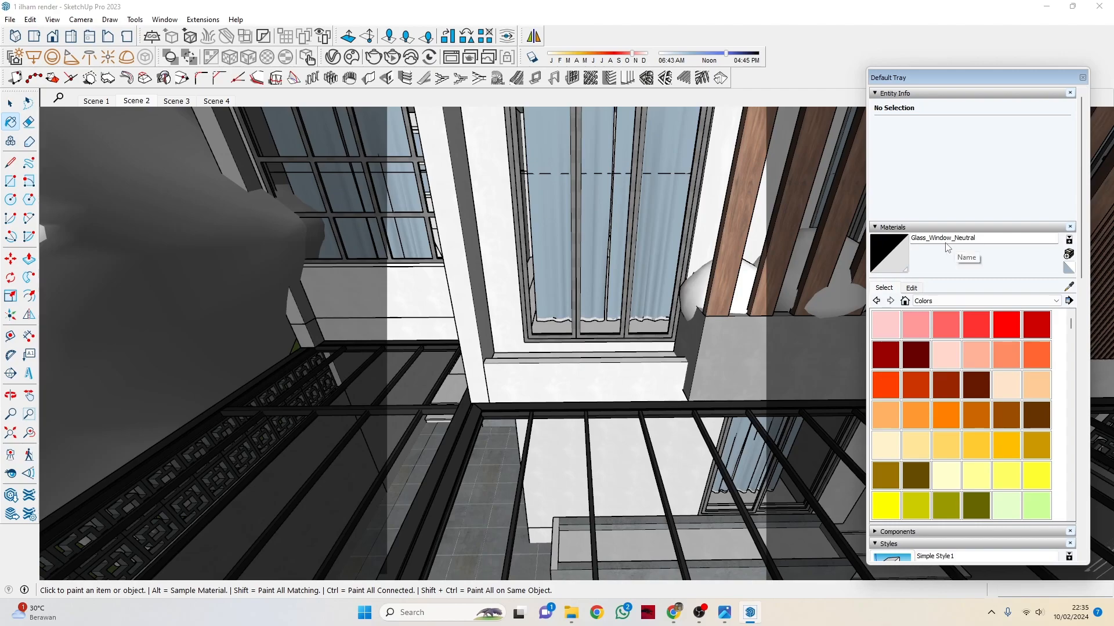
# Step: Sample the wood material of the vertical slats in front of the upper-floor facade and view the slatted wall beside them
pyautogui.moveTo(530, 241)
pyautogui.mouseDown(button='middle')
pyautogui.moveTo(480, 398)
pyautogui.moveTo(464, 511)
pyautogui.mouseUp(button='middle')
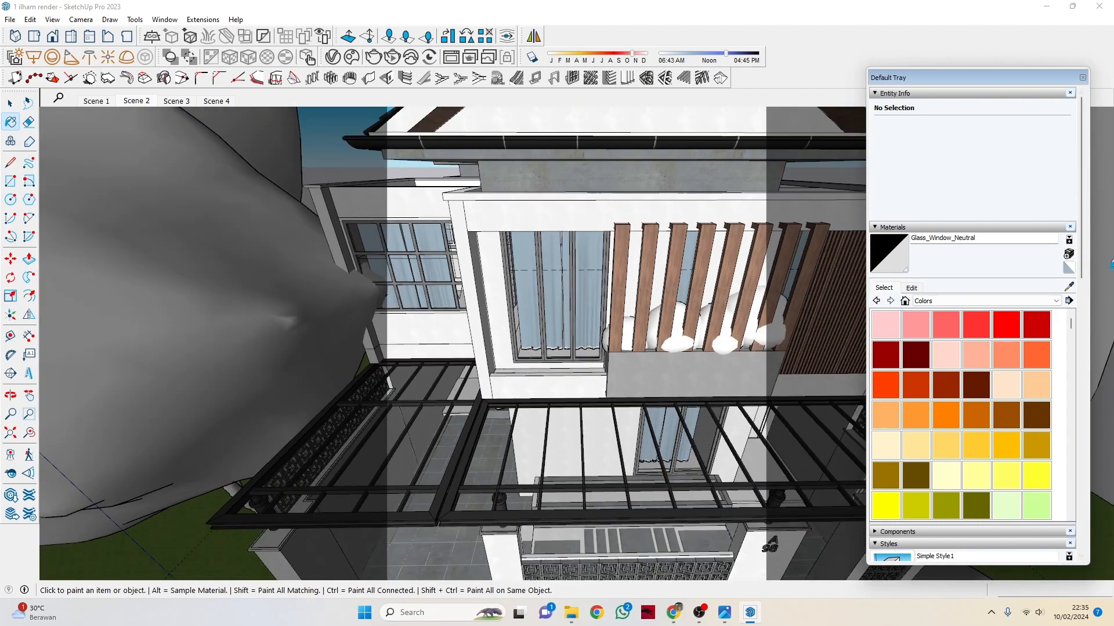
pyautogui.click(1069, 287)
pyautogui.scroll(3, 730, 265)
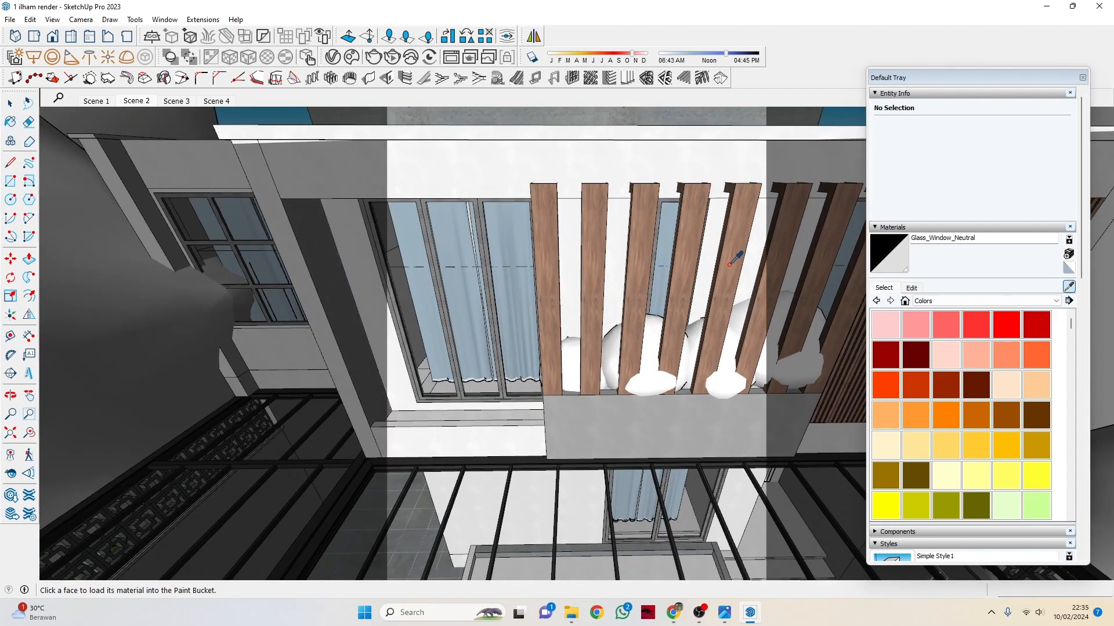
pyautogui.click(730, 265)
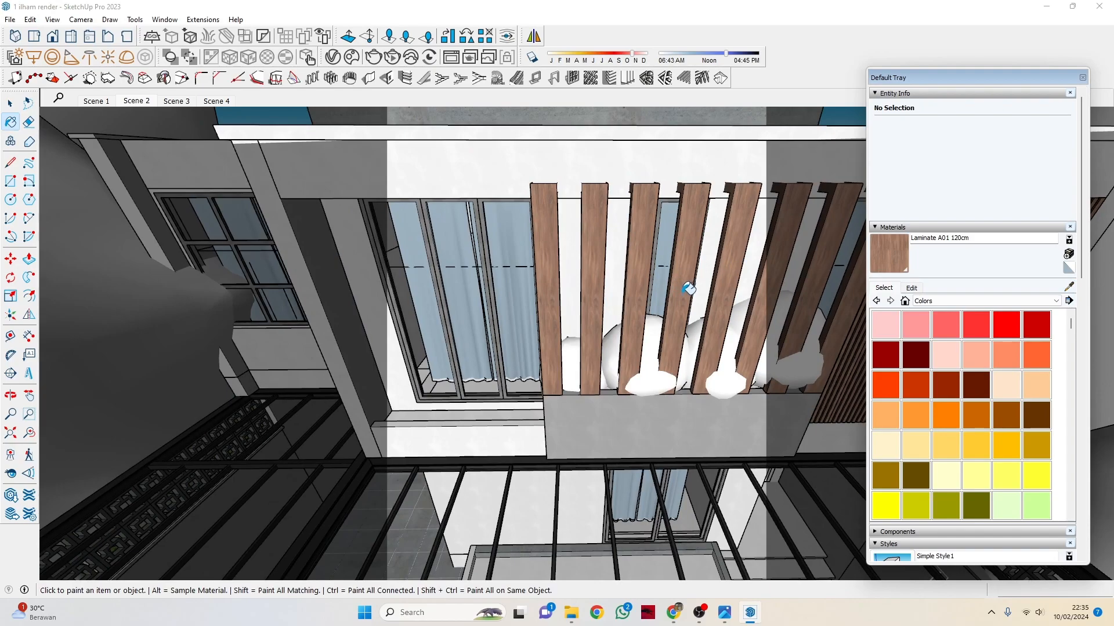
pyautogui.scroll(-2, 458, 328)
pyautogui.scroll(2, 757, 319)
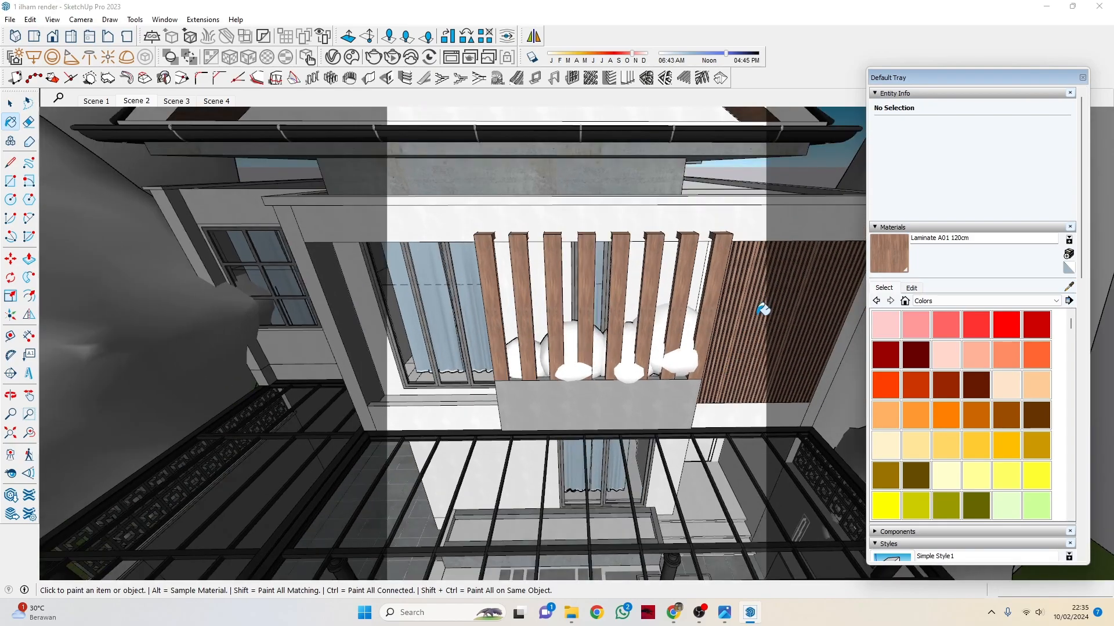
# Step: View the whole house front and sample the grass material of the lawn beside the house
pyautogui.scroll(-5, 787, 280)
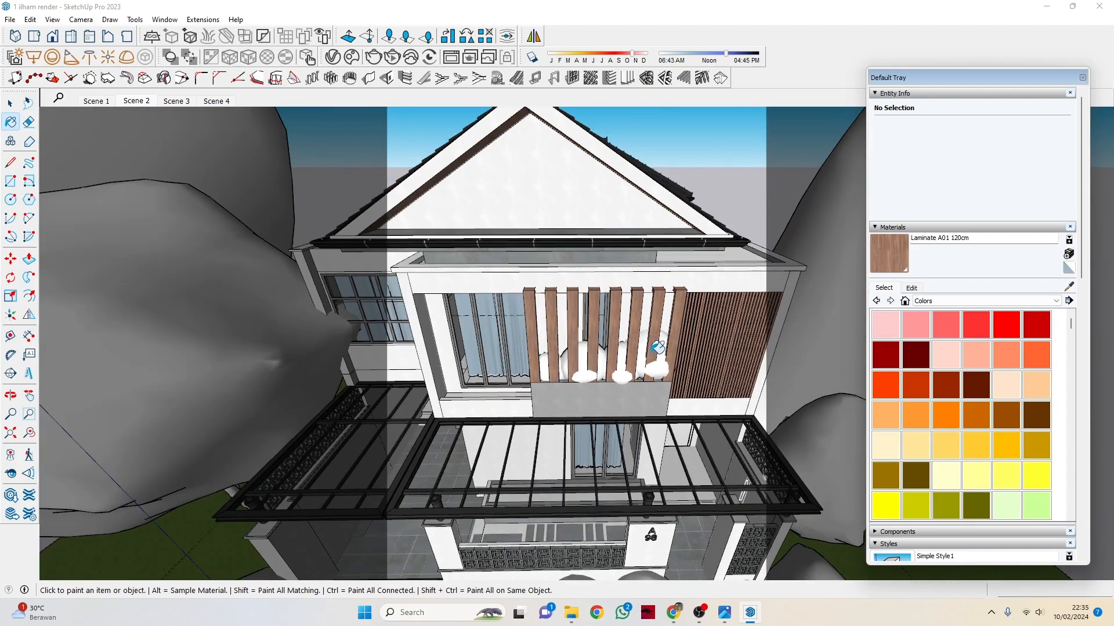
pyautogui.scroll(-3, 657, 348)
pyautogui.moveTo(536, 258); pyautogui.dragTo(522, 374, button='middle')
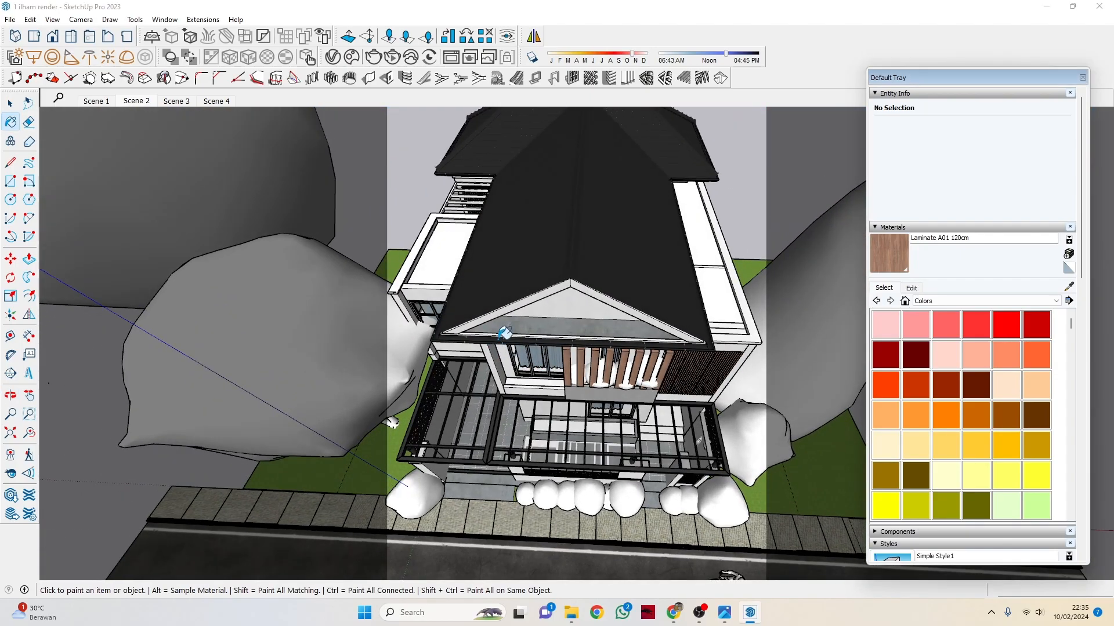
pyautogui.moveTo(585, 461); pyautogui.dragTo(686, 449, button='middle')
pyautogui.scroll(3, 686, 450)
pyautogui.click(1069, 287)
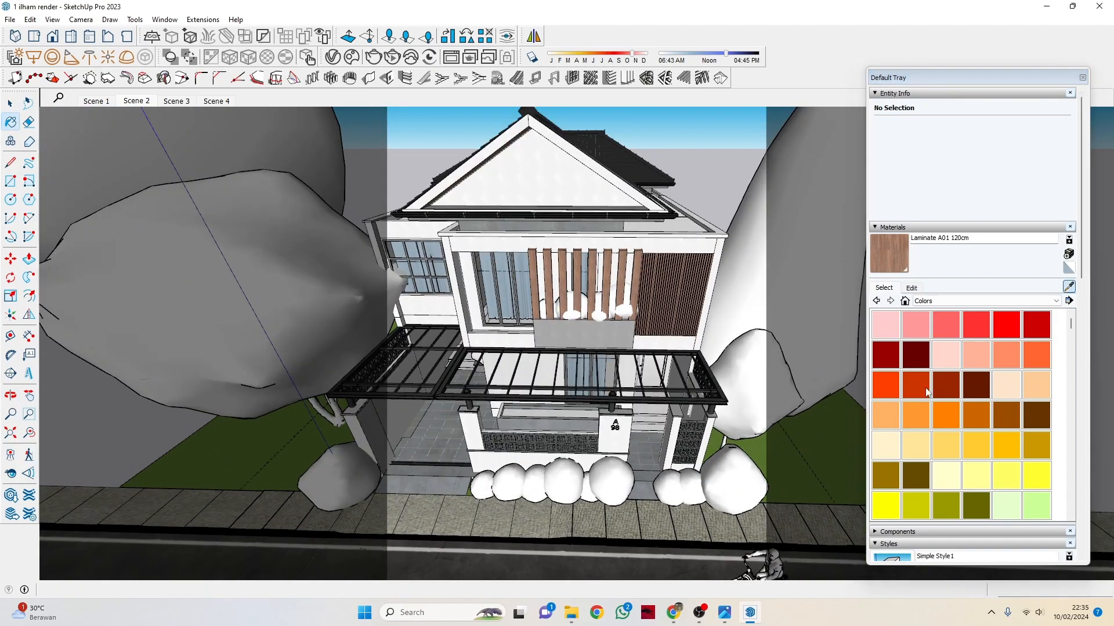
pyautogui.click(798, 466)
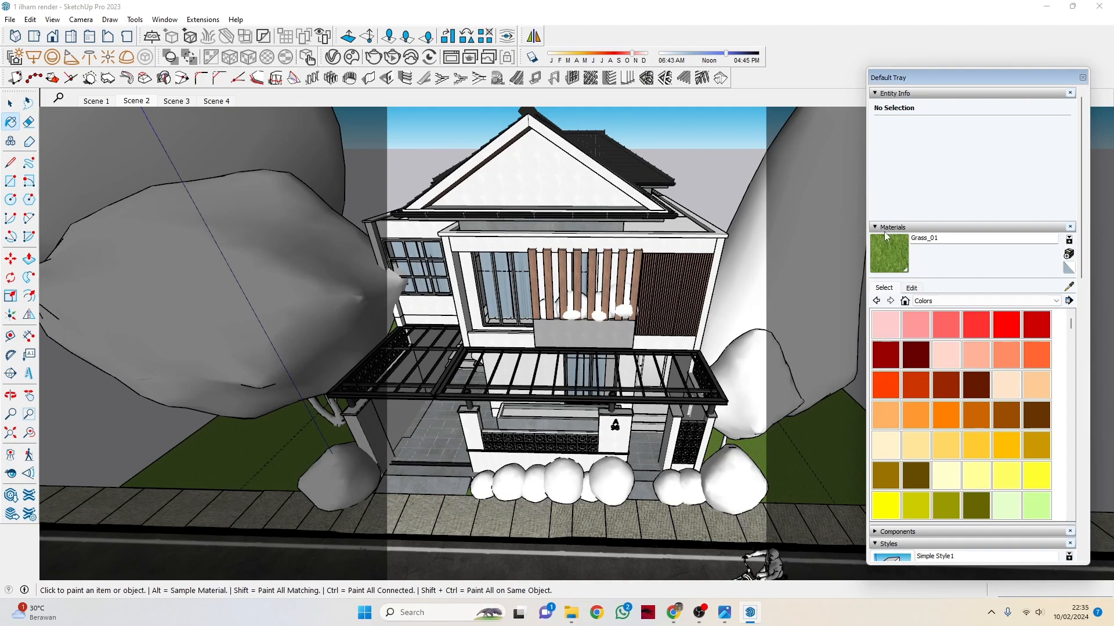
# Step: Review the V-Ray geometry settings of Fur#1, Fur#2 and Fur, including the area count, and minimize the asset editor
pyautogui.scroll(4, 333, 464)
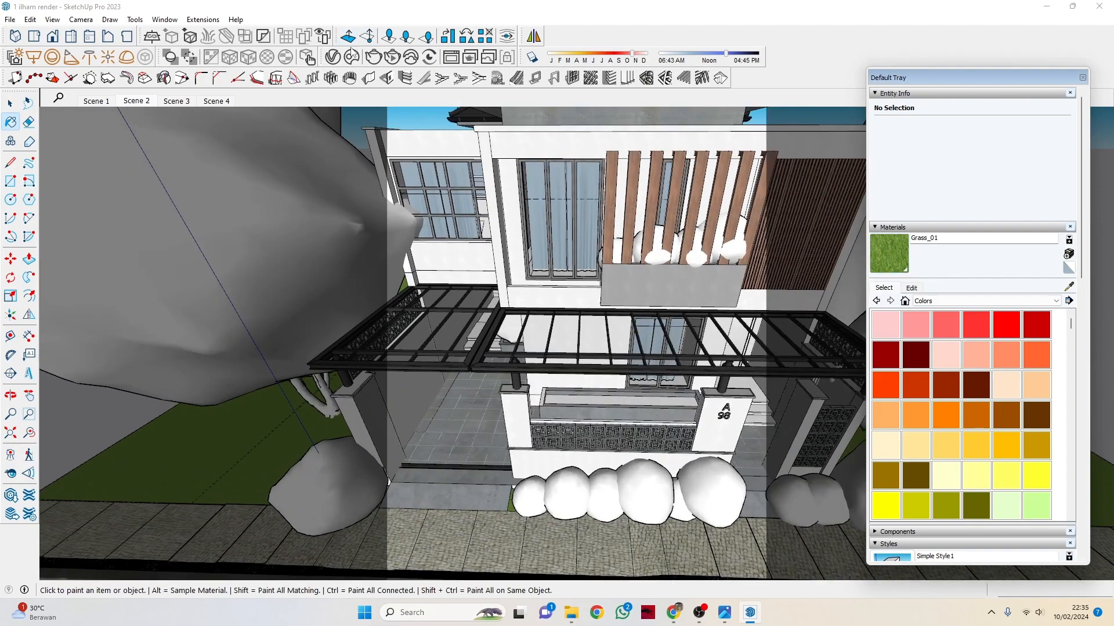
pyautogui.click(351, 57)
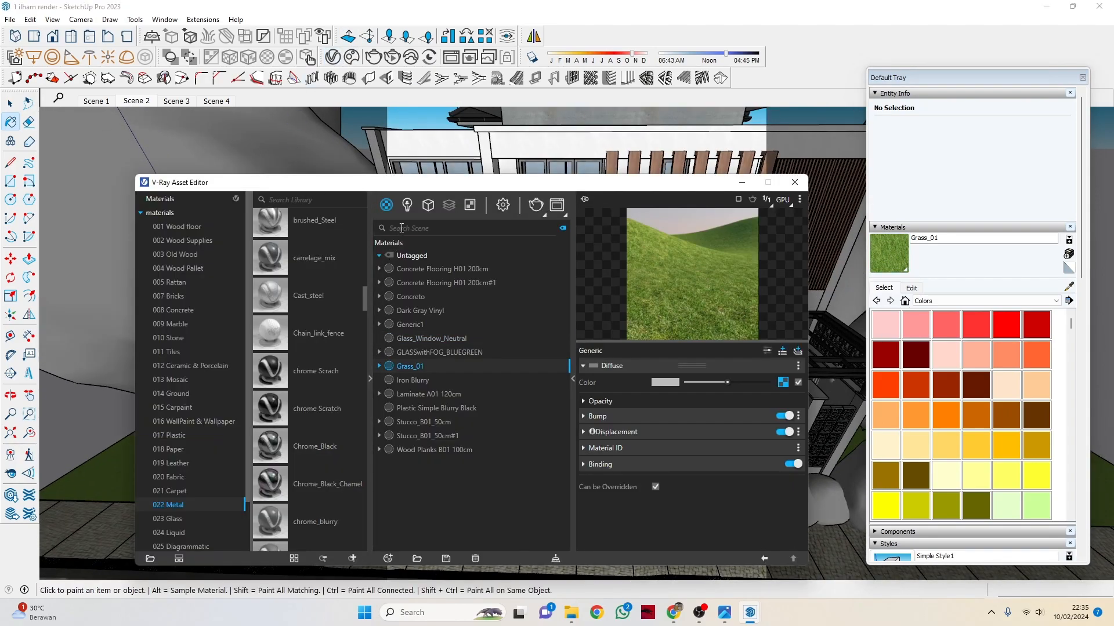
pyautogui.click(428, 205)
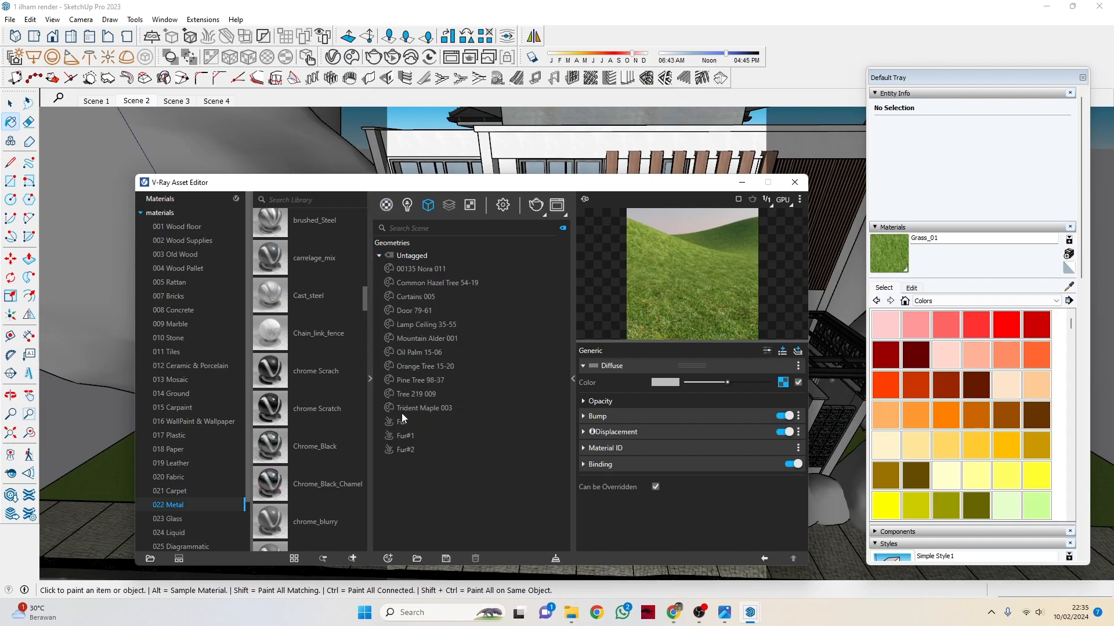
pyautogui.click(406, 437)
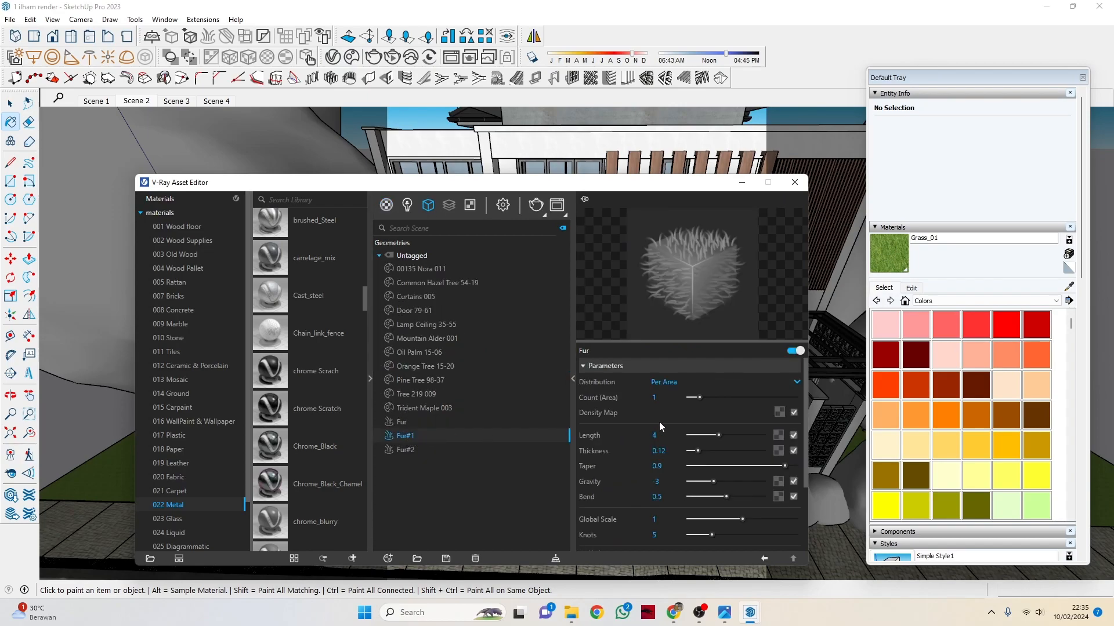
pyautogui.click(666, 400)
pyautogui.click(407, 450)
pyautogui.click(407, 423)
pyautogui.click(743, 183)
# Step: Delete the shrub at the driveway end of the hedge in front of the breeze-block fence to uncover the grass
pyautogui.scroll(5, 738, 531)
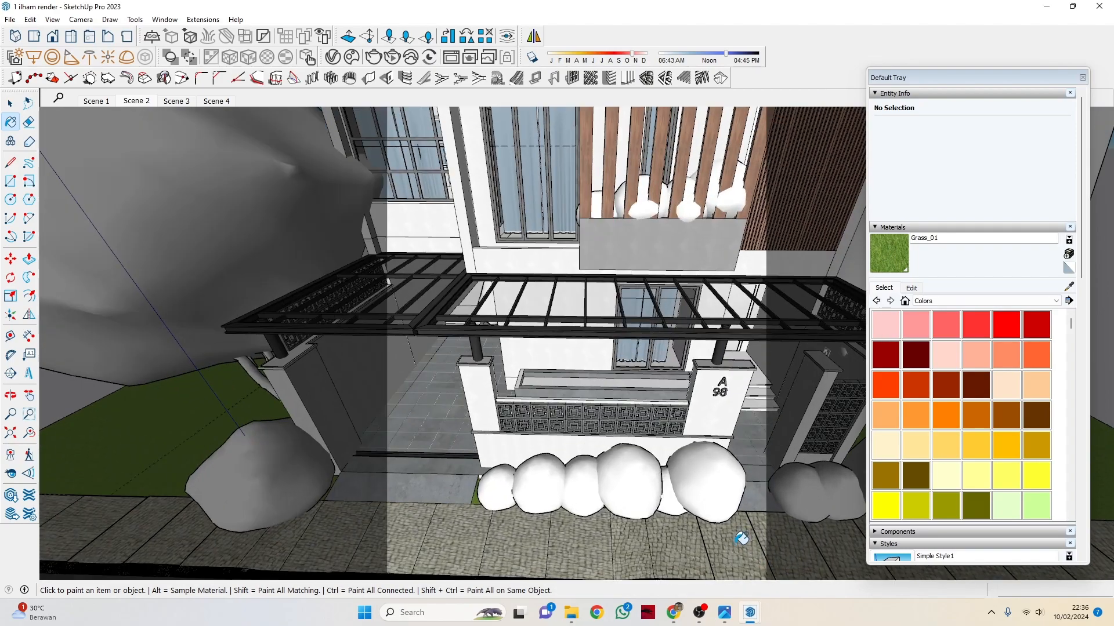
pyautogui.press('space')
pyautogui.scroll(3, 441, 500)
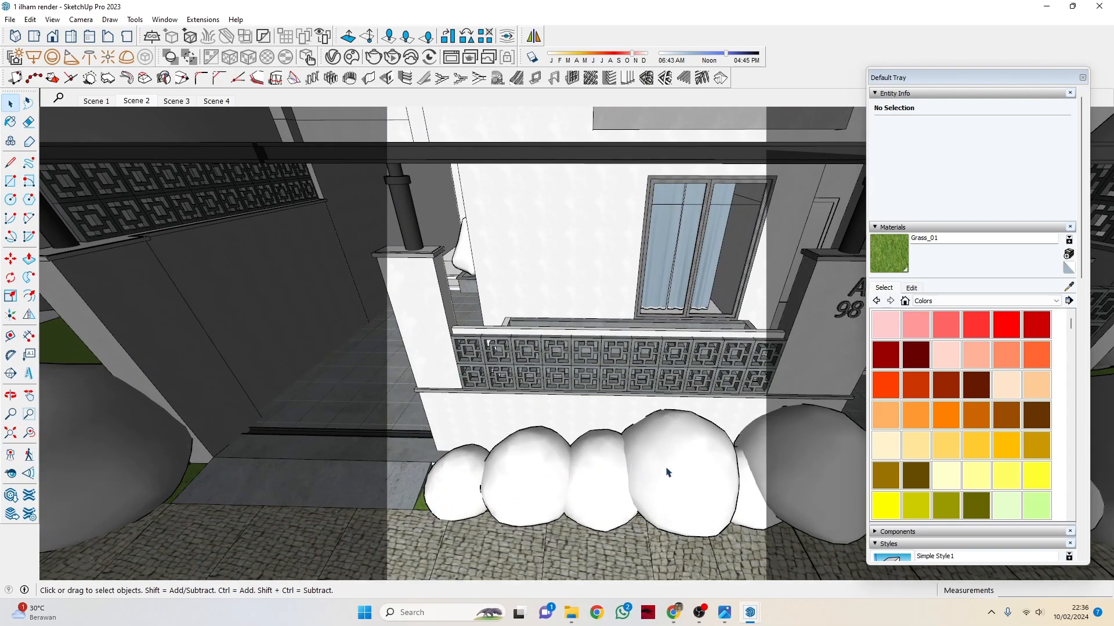
pyautogui.scroll(5, 477, 514)
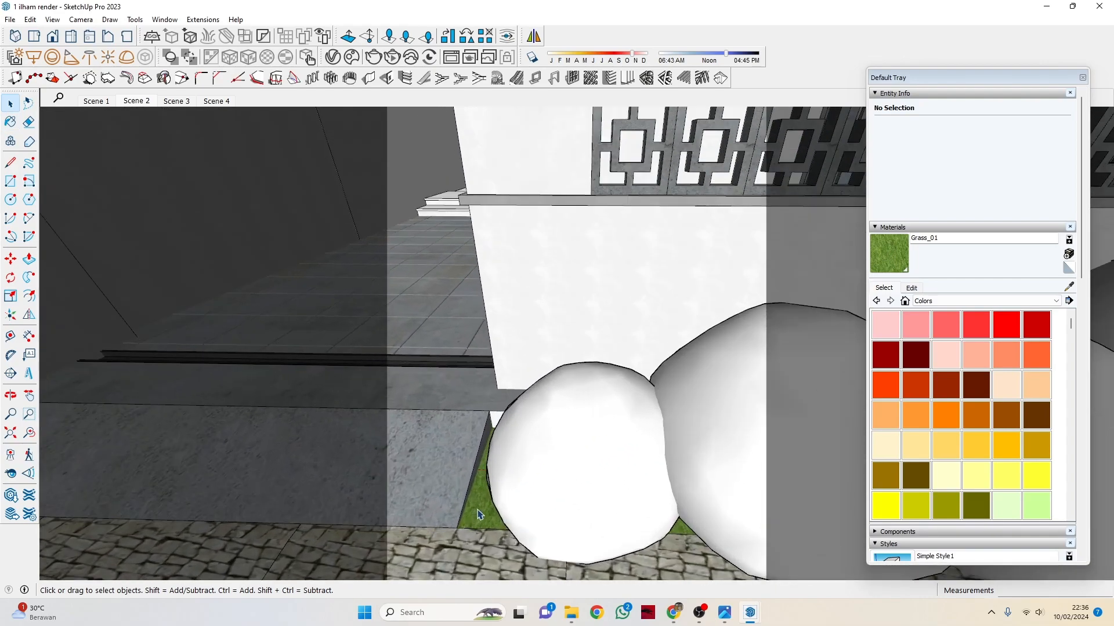
pyautogui.click(478, 514)
pyautogui.click(538, 464)
pyautogui.press('Delete')
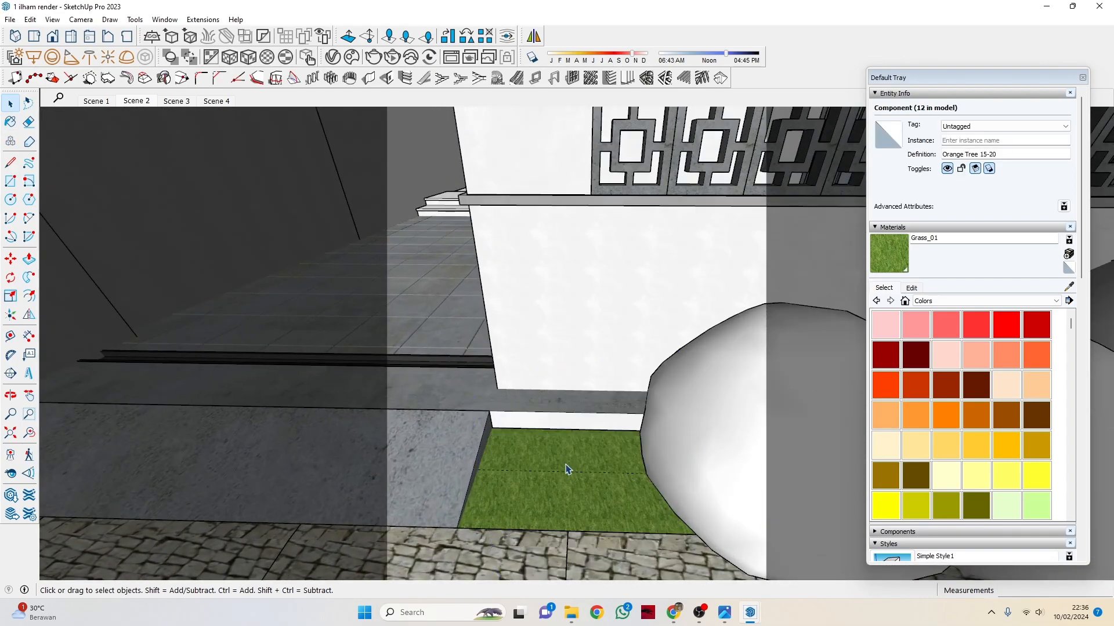
# Step: Select the grass group in front of the fence, view it up close and undo the shrub's deletion
pyautogui.click(568, 479)
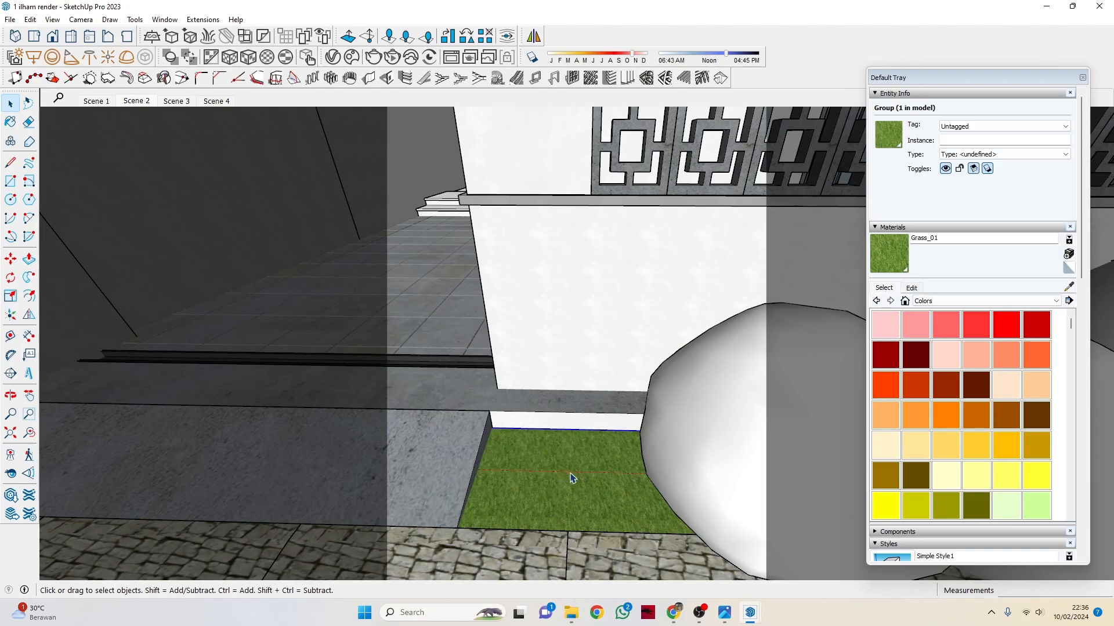
pyautogui.scroll(5, 539, 482)
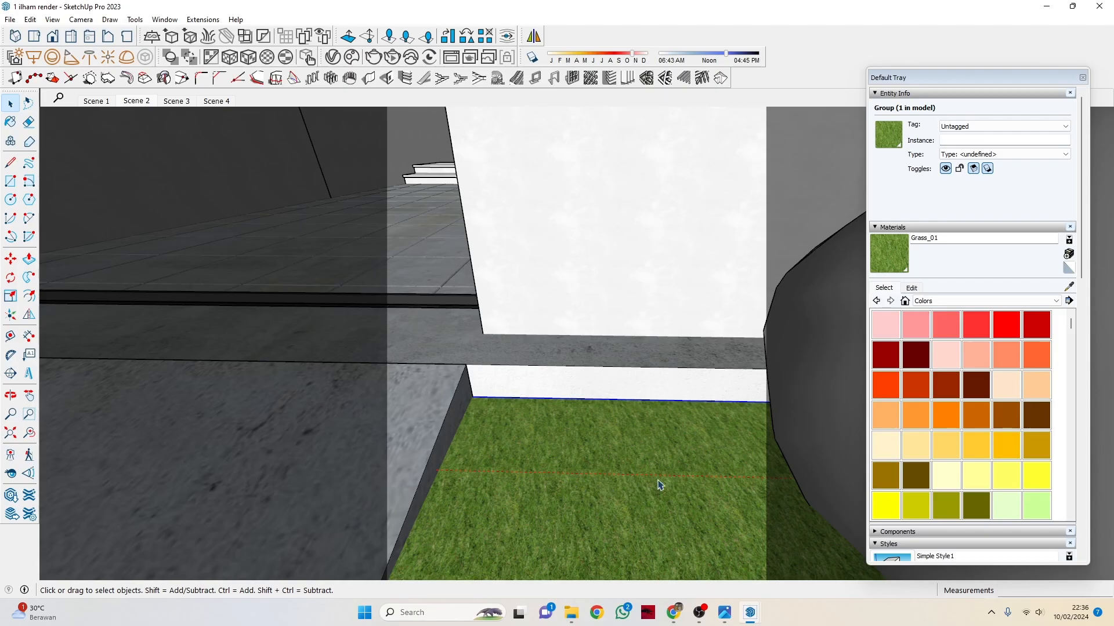
pyautogui.scroll(-10, 668, 481)
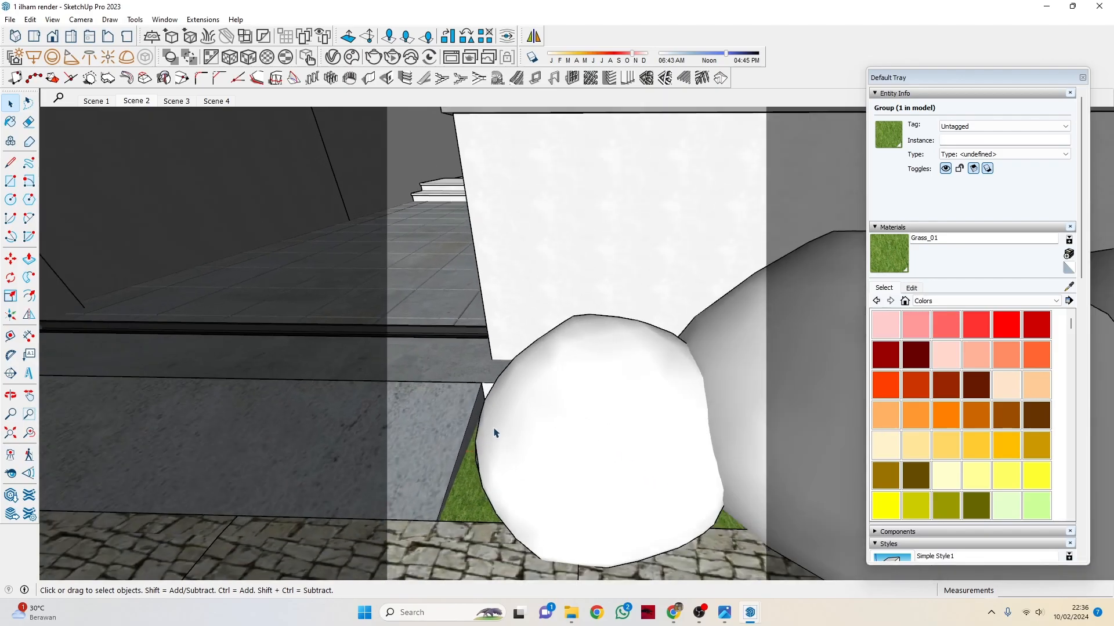
pyautogui.scroll(-8, 536, 415)
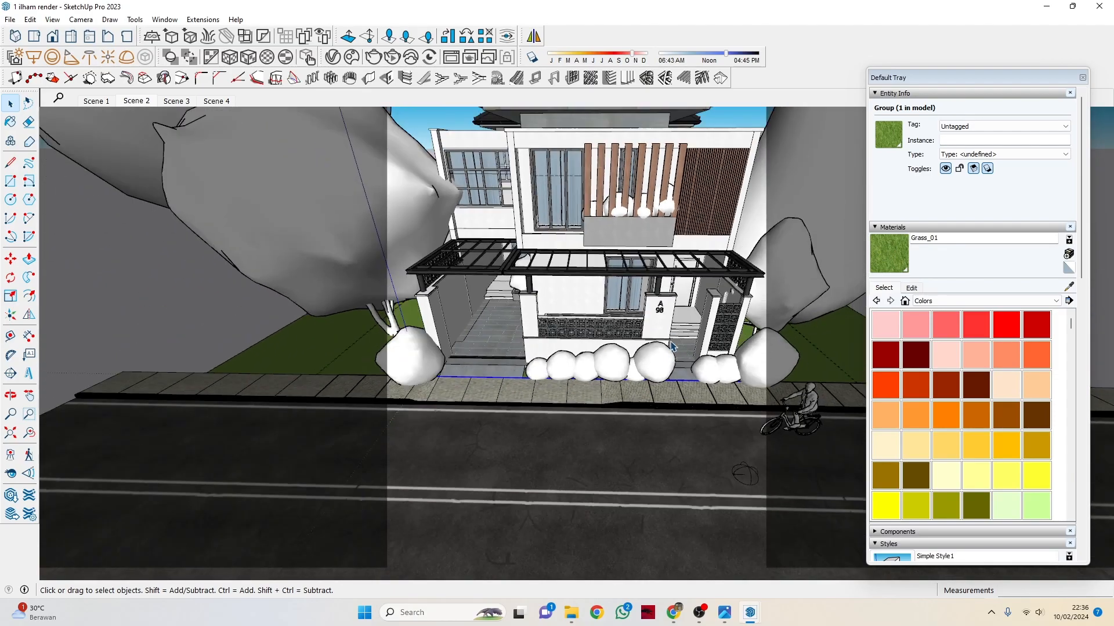
# Step: Place a horizontal section plane at roof level on the house and accept its default name
pyautogui.scroll(-3, 663, 325)
pyautogui.moveTo(641, 252); pyautogui.dragTo(667, 313, button='middle')
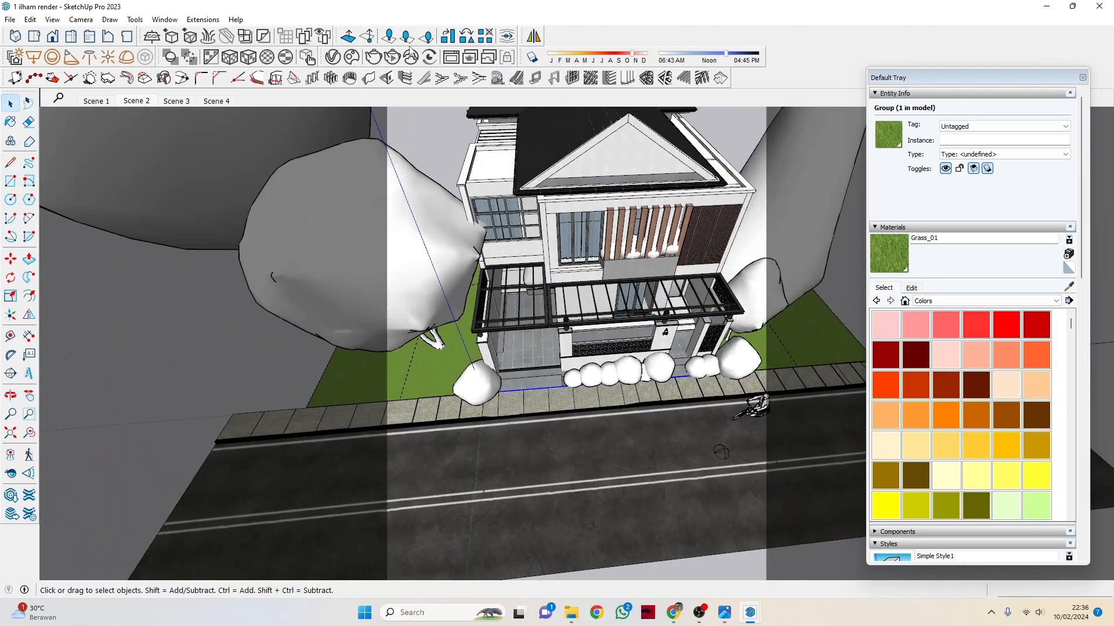
pyautogui.click(134, 19)
pyautogui.click(163, 320)
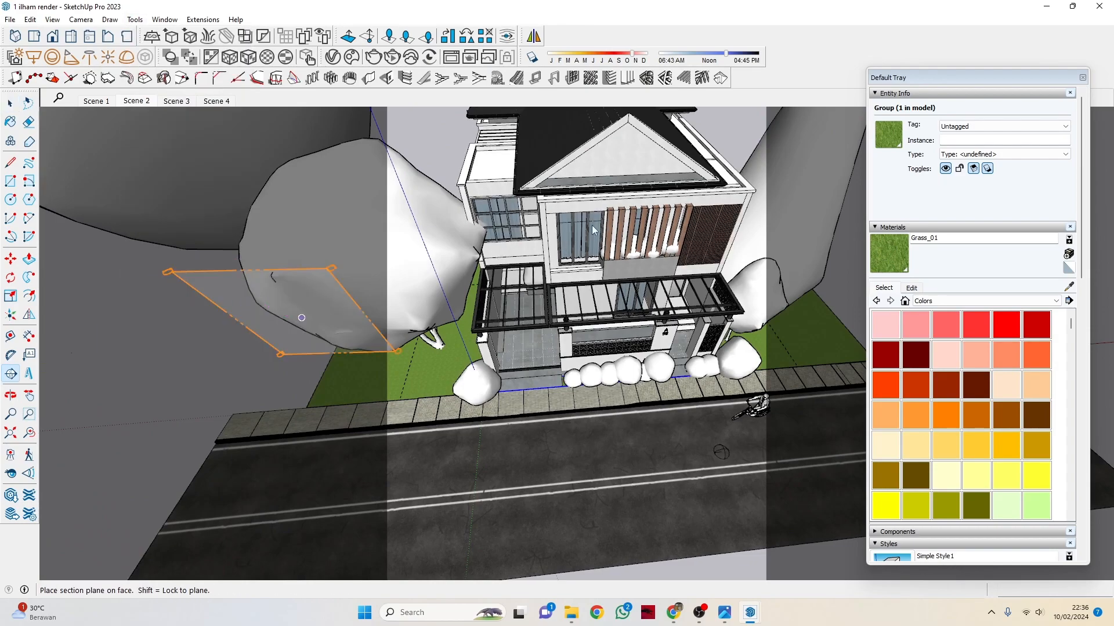
pyautogui.scroll(5, 773, 159)
pyautogui.click(713, 196)
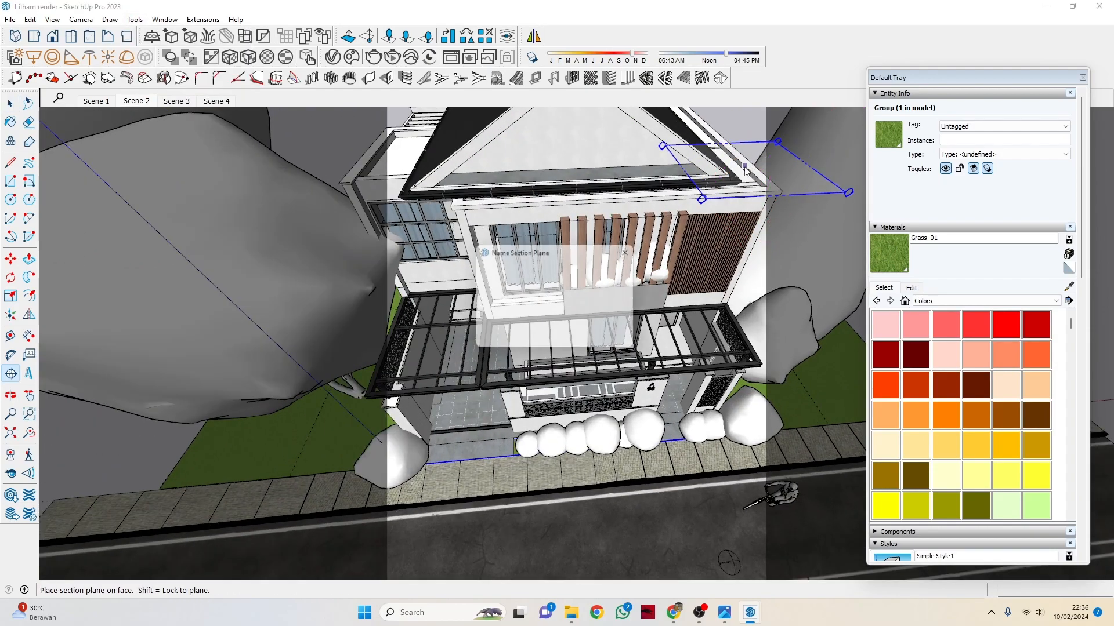
pyautogui.click(613, 339)
# Step: Move the section plane down by about 387 cm to cut the house open and view the interior from above
pyautogui.scroll(-6, 654, 294)
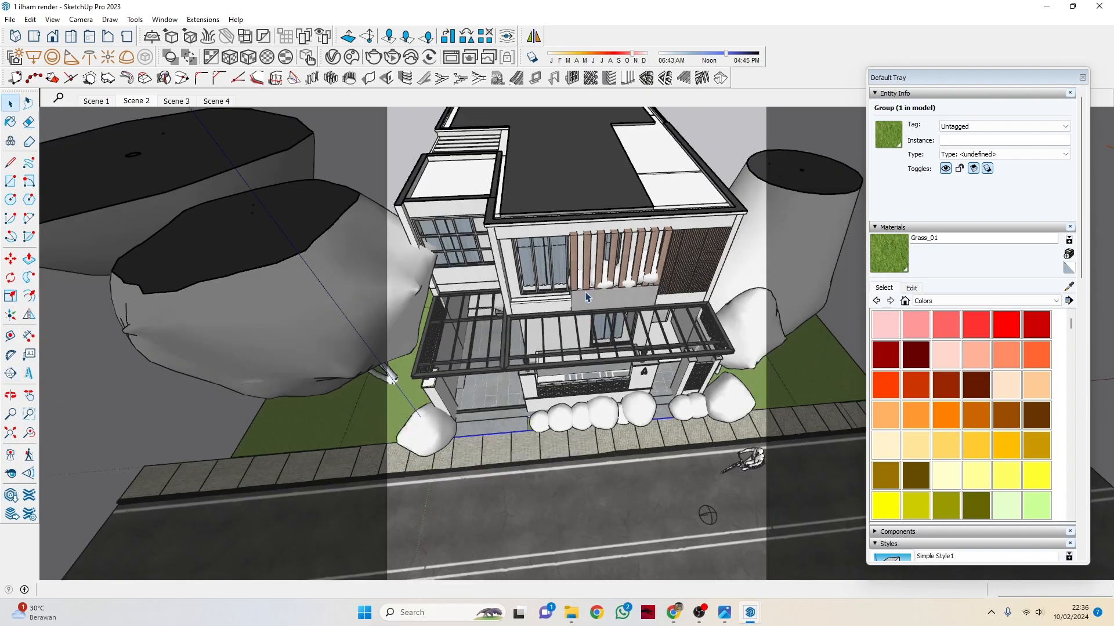
pyautogui.click(691, 143)
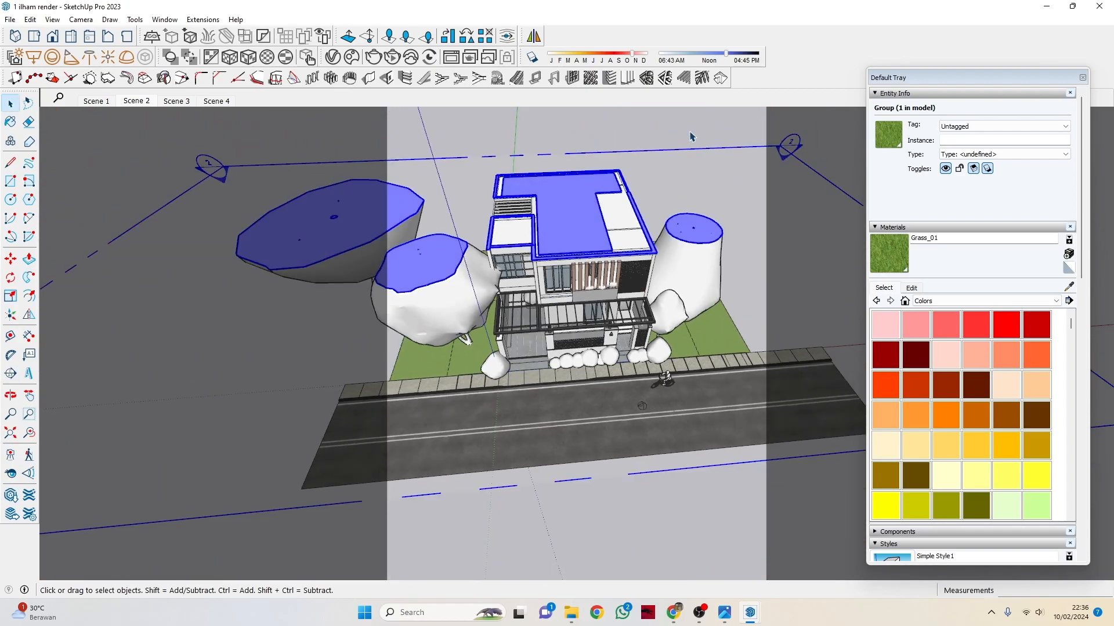
pyautogui.press('m')
pyautogui.click(690, 142)
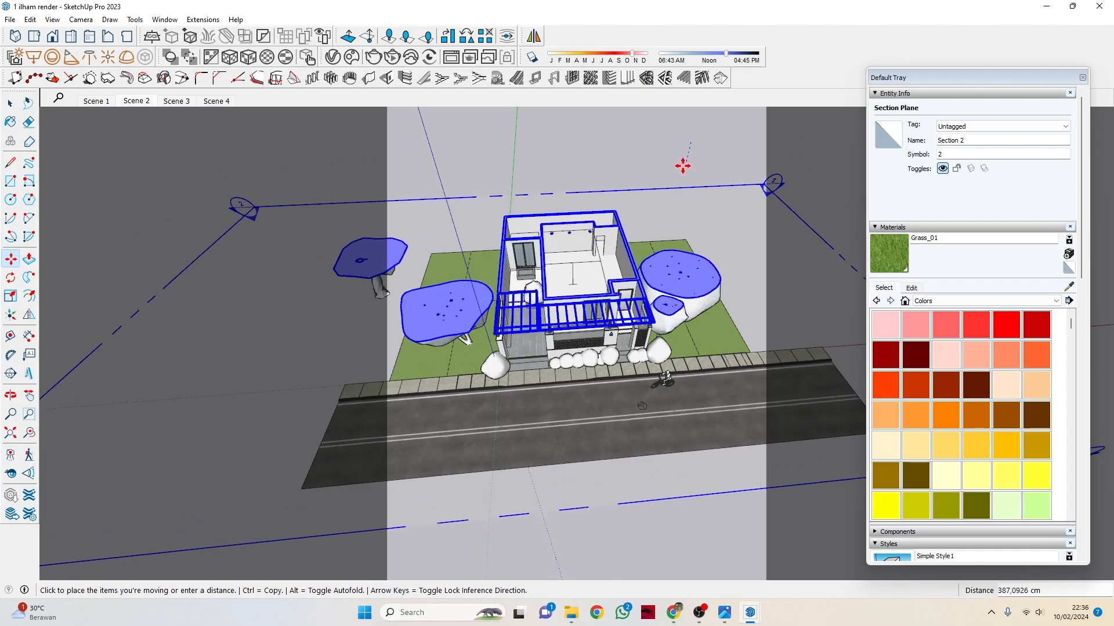
pyautogui.click(683, 170)
pyautogui.scroll(2, 620, 223)
pyautogui.scroll(5, 620, 223)
pyautogui.press('space')
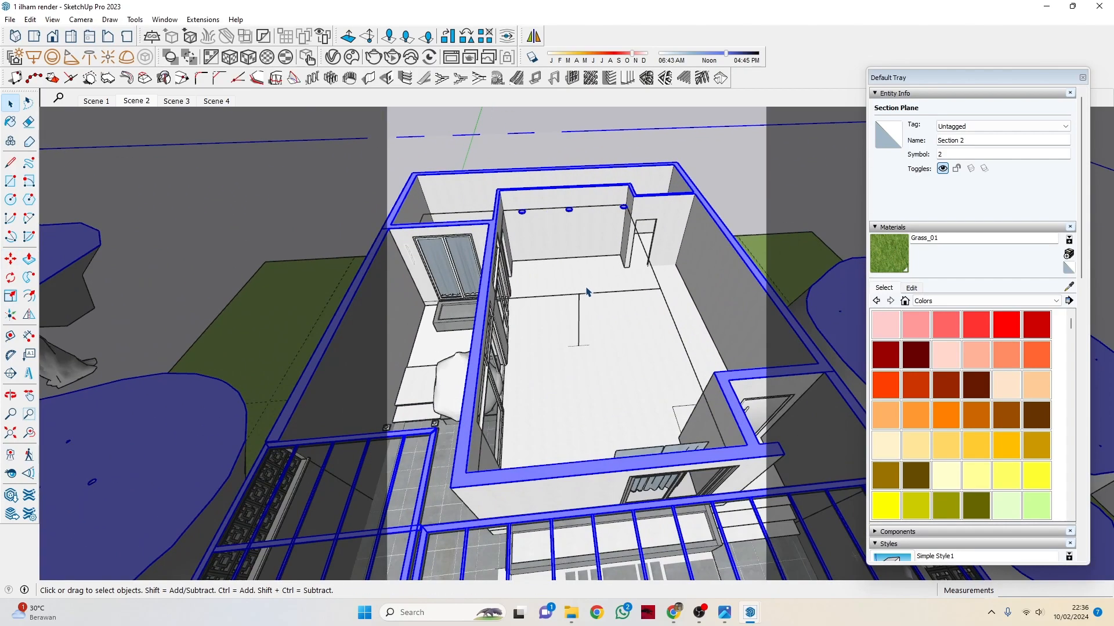
# Step: Select the floor group and view the interior of the cut-open house
pyautogui.click(432, 312)
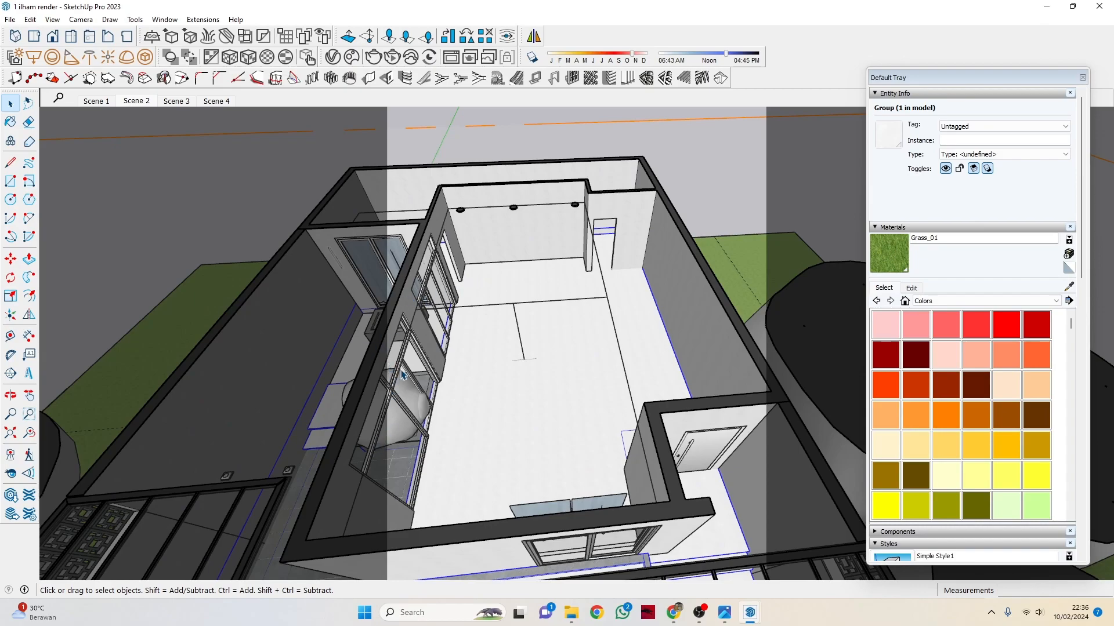
pyautogui.scroll(1, 520, 265)
pyautogui.scroll(-5, 569, 293)
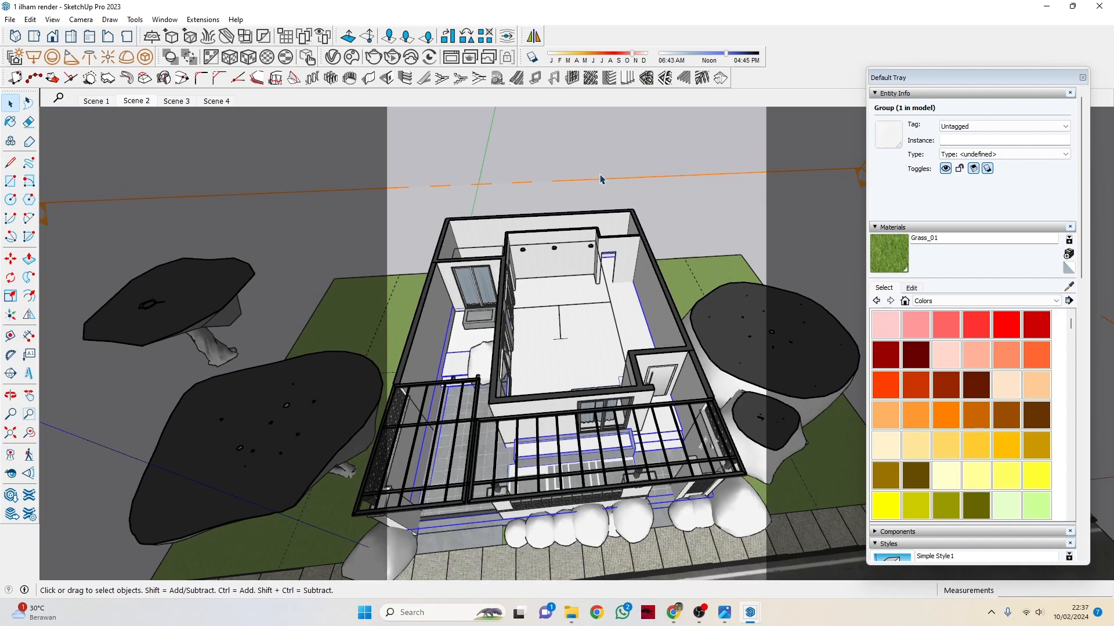
pyautogui.moveTo(475, 290); pyautogui.dragTo(513, 264, button='middle')
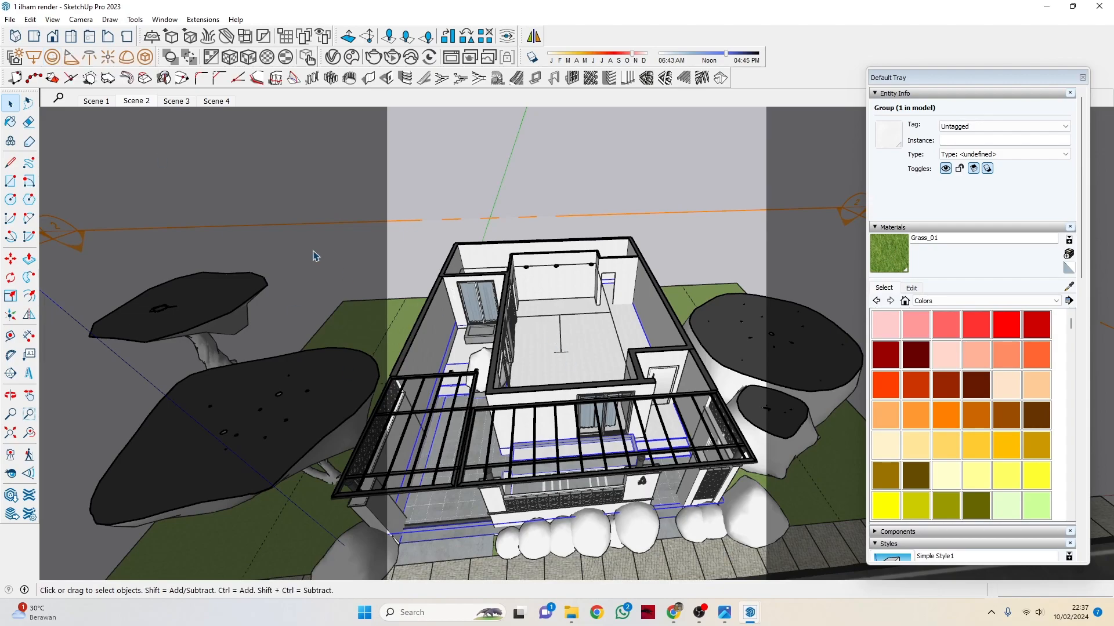
pyautogui.click(52, 56)
pyautogui.scroll(3, 619, 382)
pyautogui.scroll(3, 618, 383)
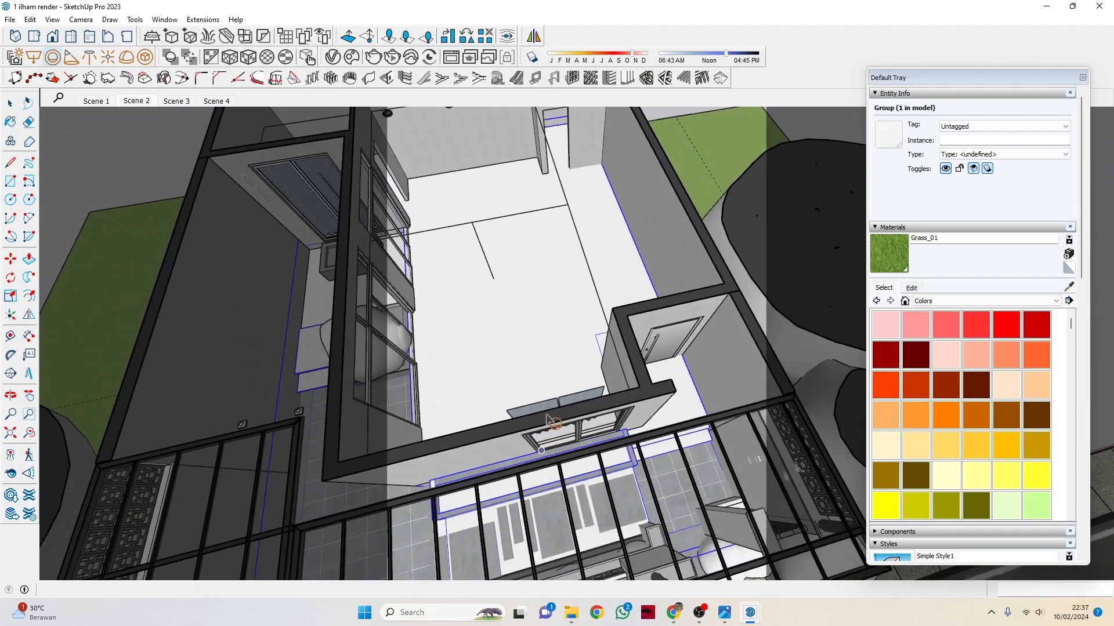
pyautogui.click(543, 381)
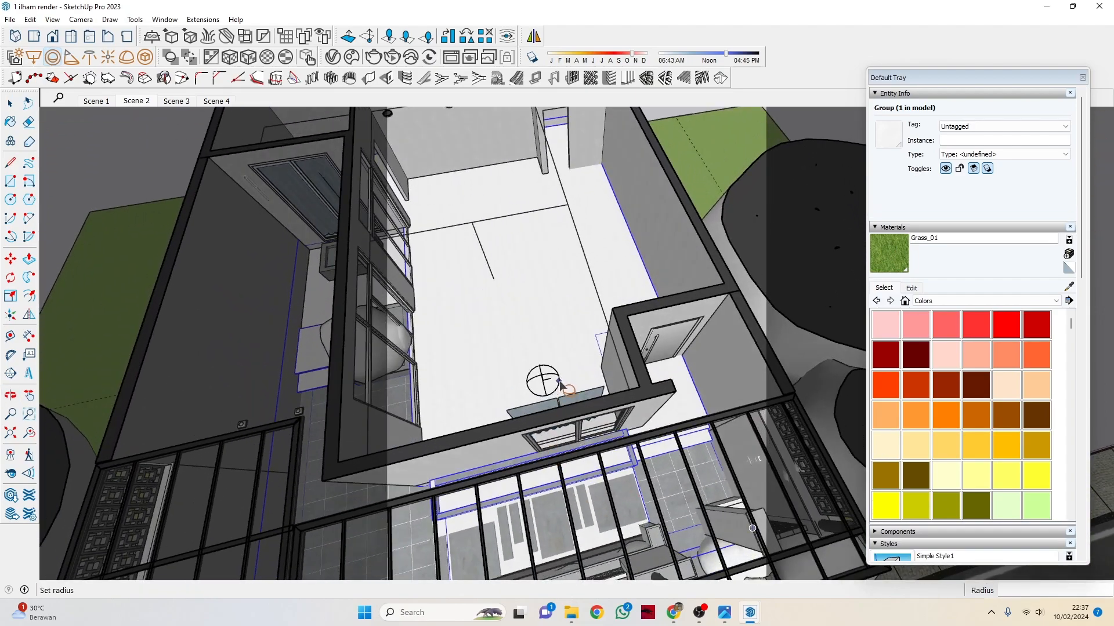
pyautogui.press('space')
pyautogui.scroll(-2, 499, 267)
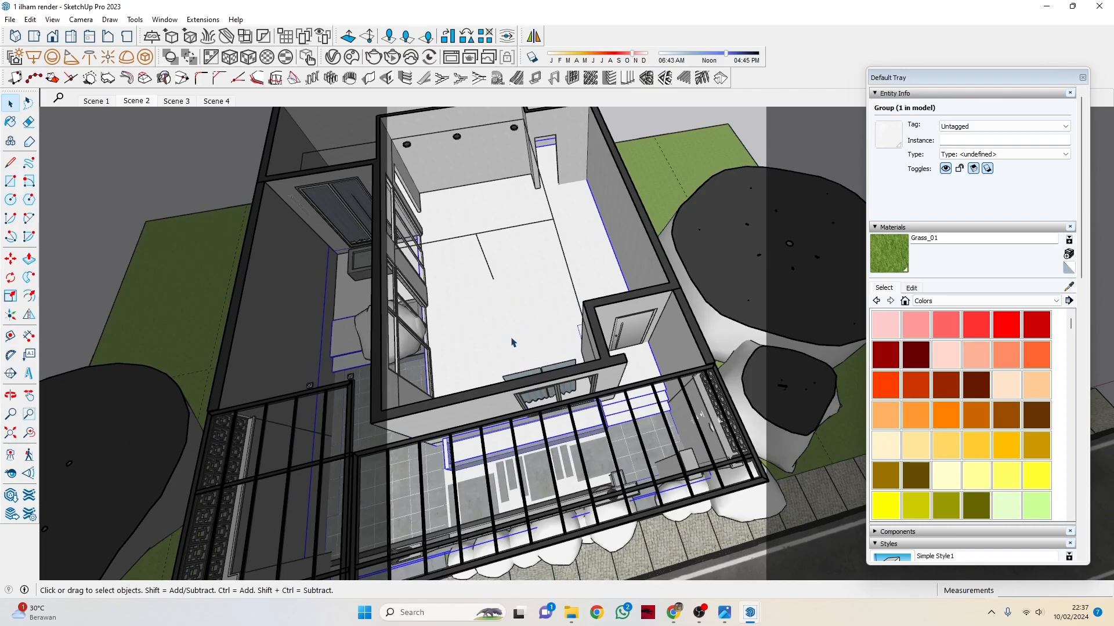
# Step: Select the rectangle light in the main room and examine its placement and the interior from several angles
pyautogui.click(477, 235)
pyautogui.scroll(-3, 529, 228)
pyautogui.moveTo(535, 228); pyautogui.dragTo(533, 168, button='middle')
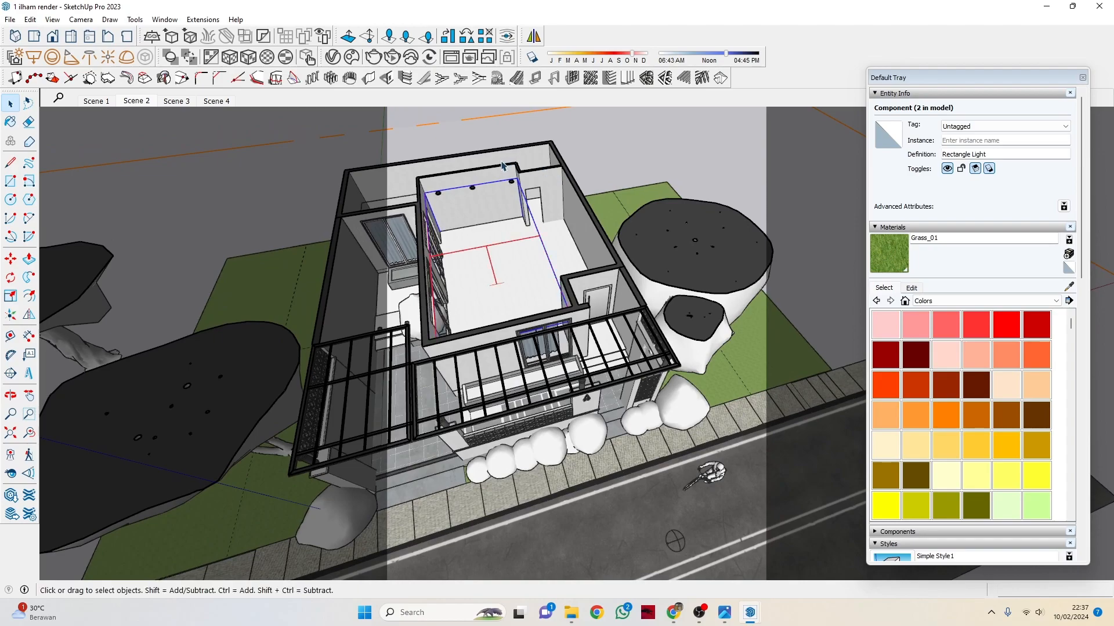
pyautogui.scroll(3, 470, 206)
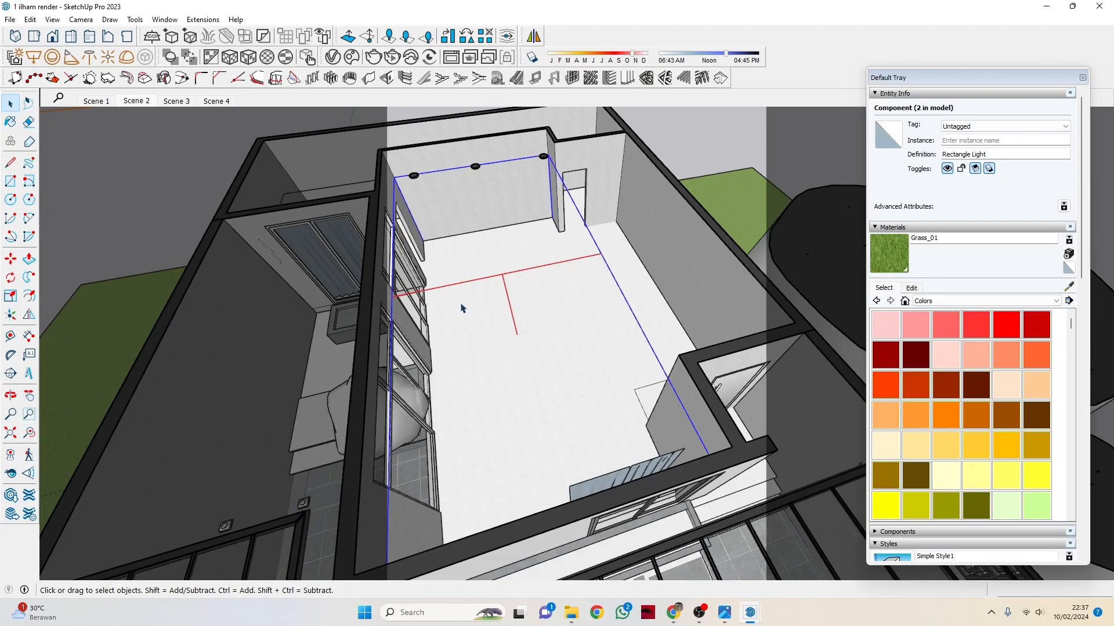
pyautogui.scroll(-5, 519, 322)
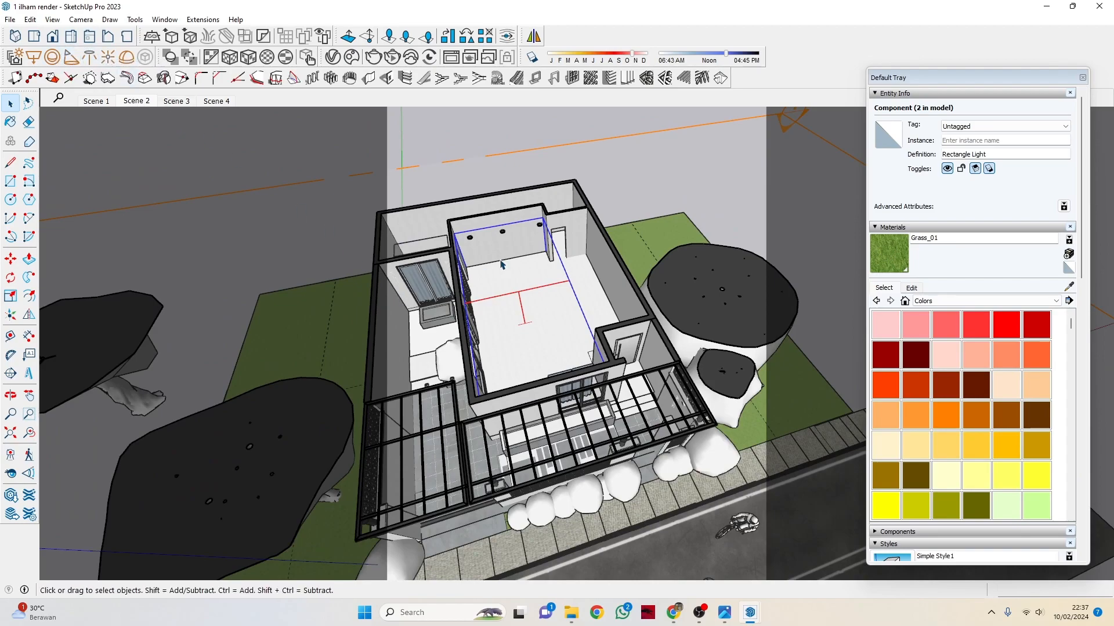
pyautogui.moveTo(653, 339); pyautogui.dragTo(536, 236, button='middle')
pyautogui.scroll(6, 502, 348)
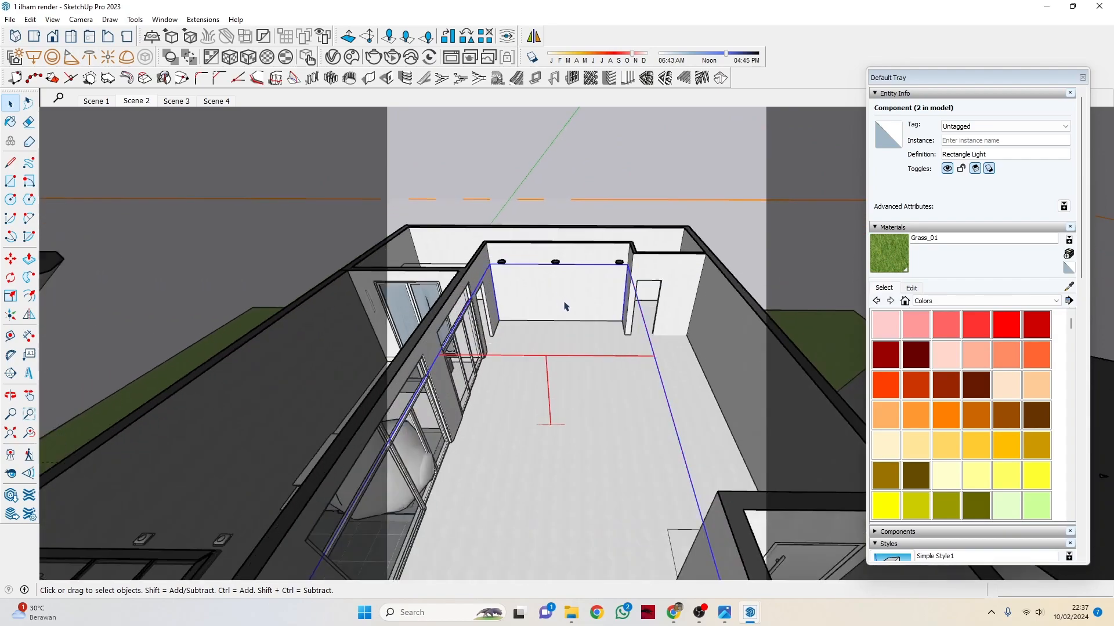
pyautogui.scroll(-8, 618, 234)
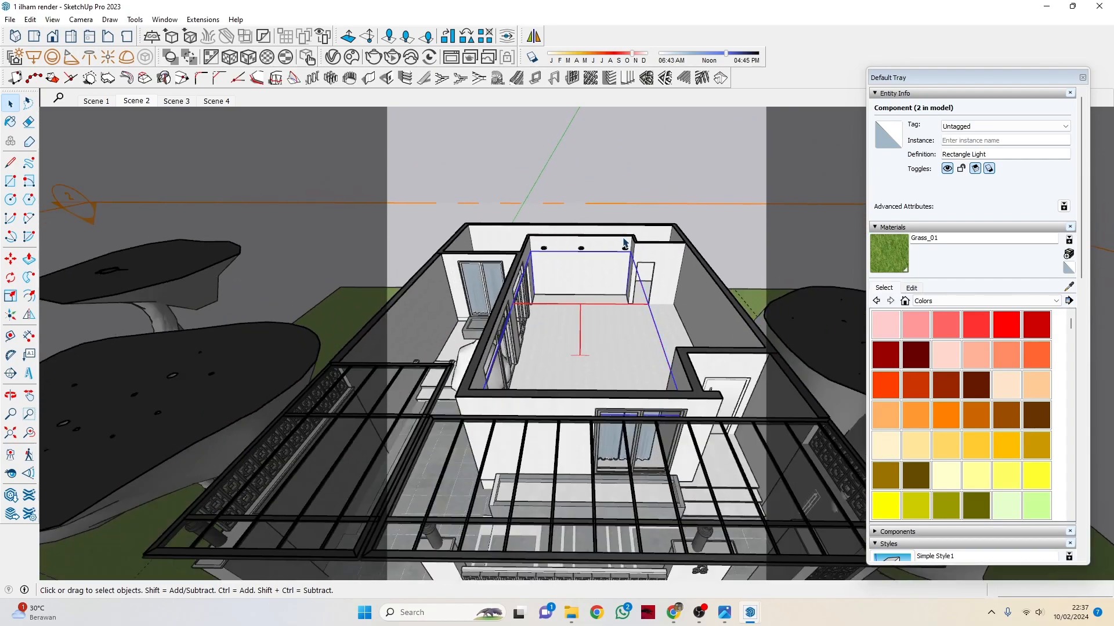
pyautogui.moveTo(618, 234); pyautogui.dragTo(518, 246, button='middle')
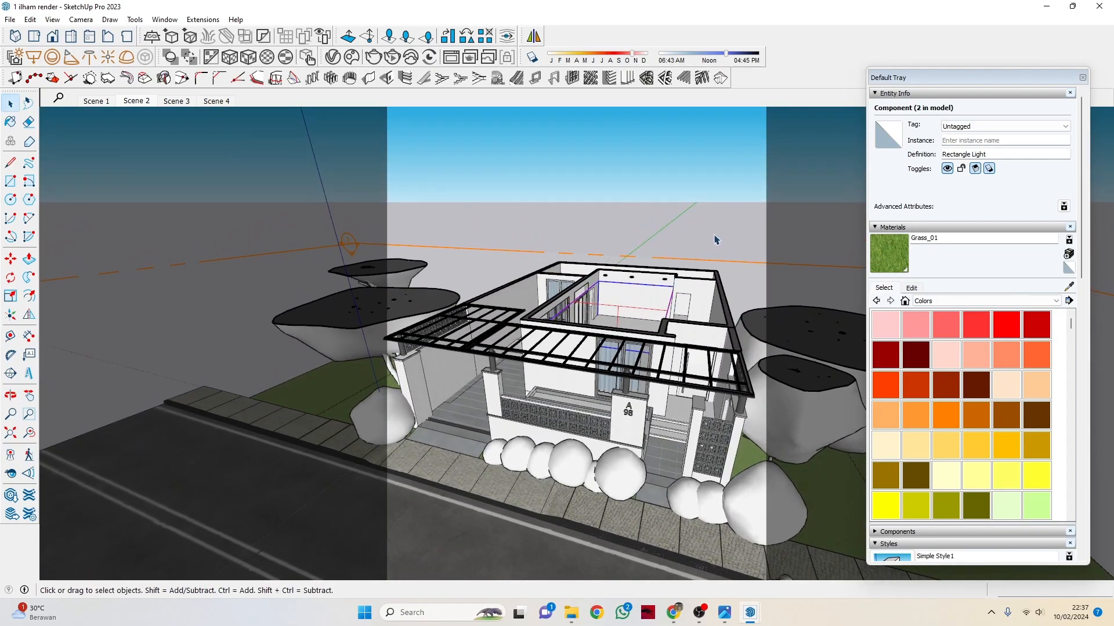
pyautogui.scroll(1, 741, 282)
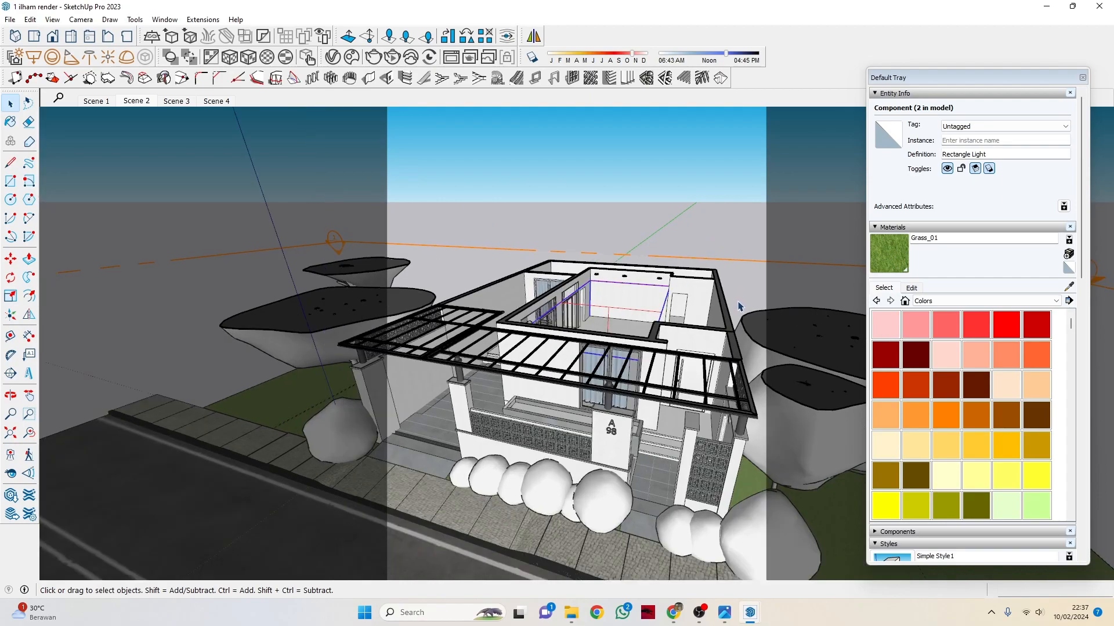
pyautogui.scroll(-3, 739, 307)
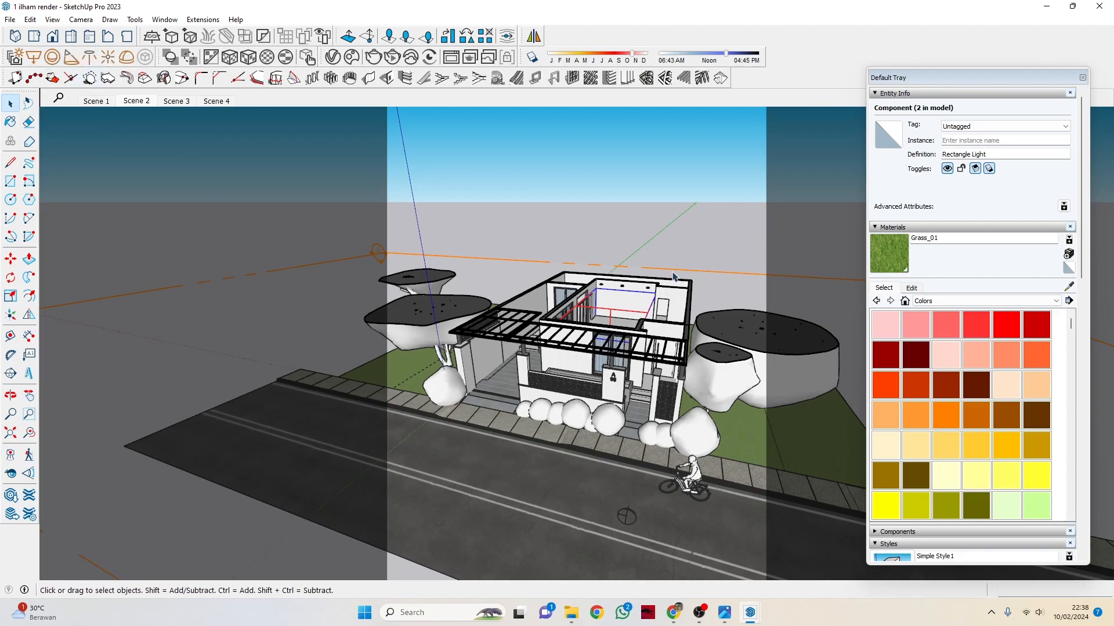
# Step: Raise the section plane above the roof so that it no longer cuts the house
pyautogui.moveTo(669, 283); pyautogui.dragTo(738, 307, button='middle')
pyautogui.click(741, 274)
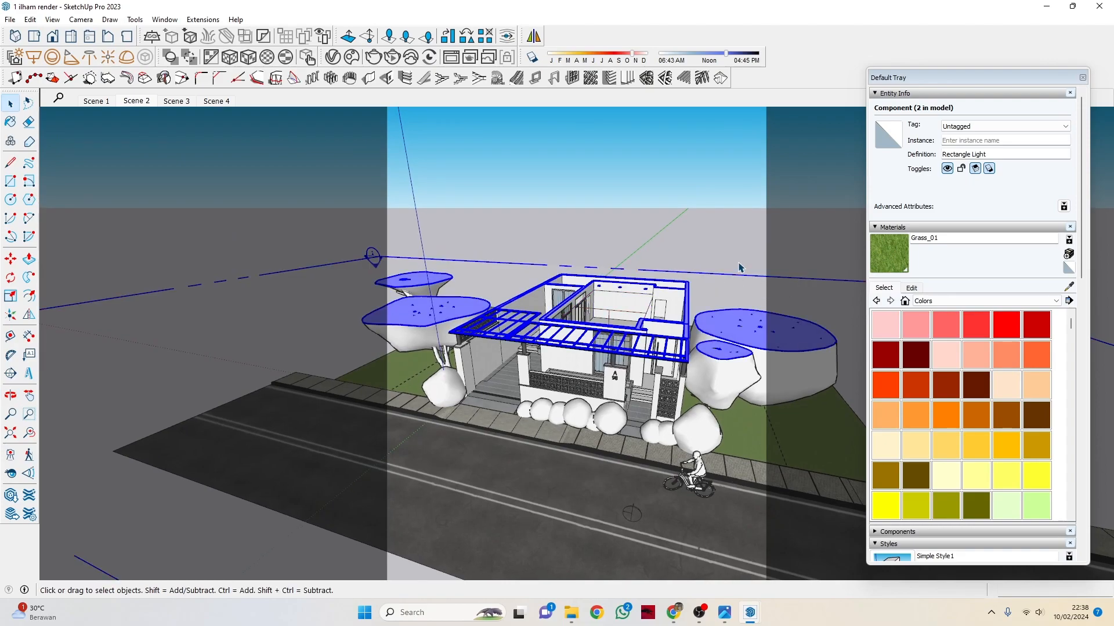
pyautogui.press('m')
pyautogui.click(733, 282)
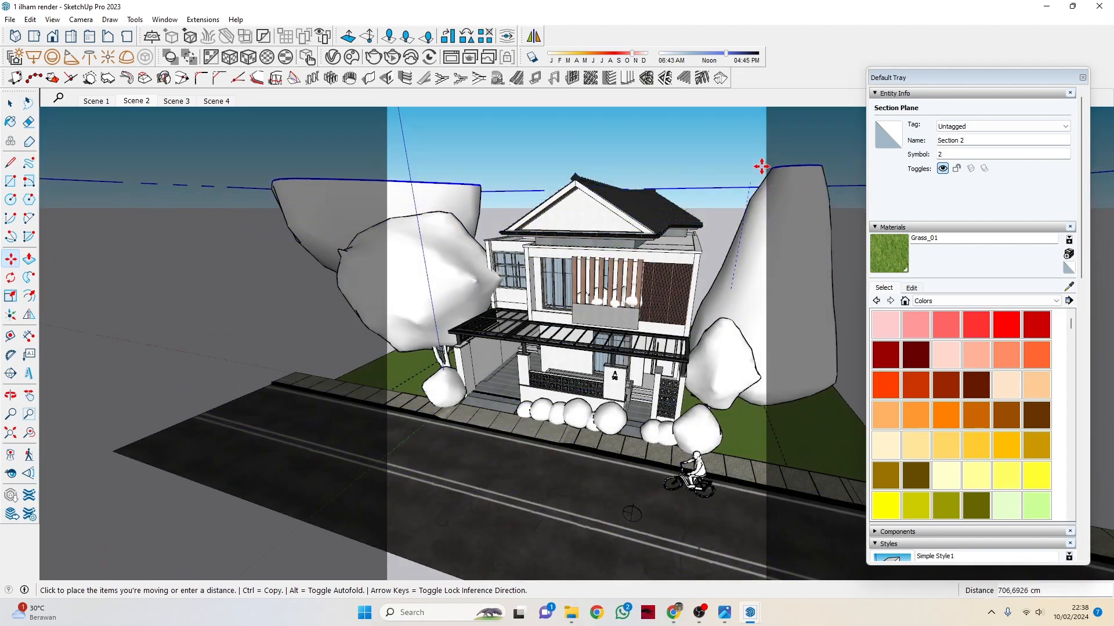
pyautogui.click(727, 140)
pyautogui.moveTo(689, 189); pyautogui.dragTo(641, 206, button='middle')
pyautogui.press('space')
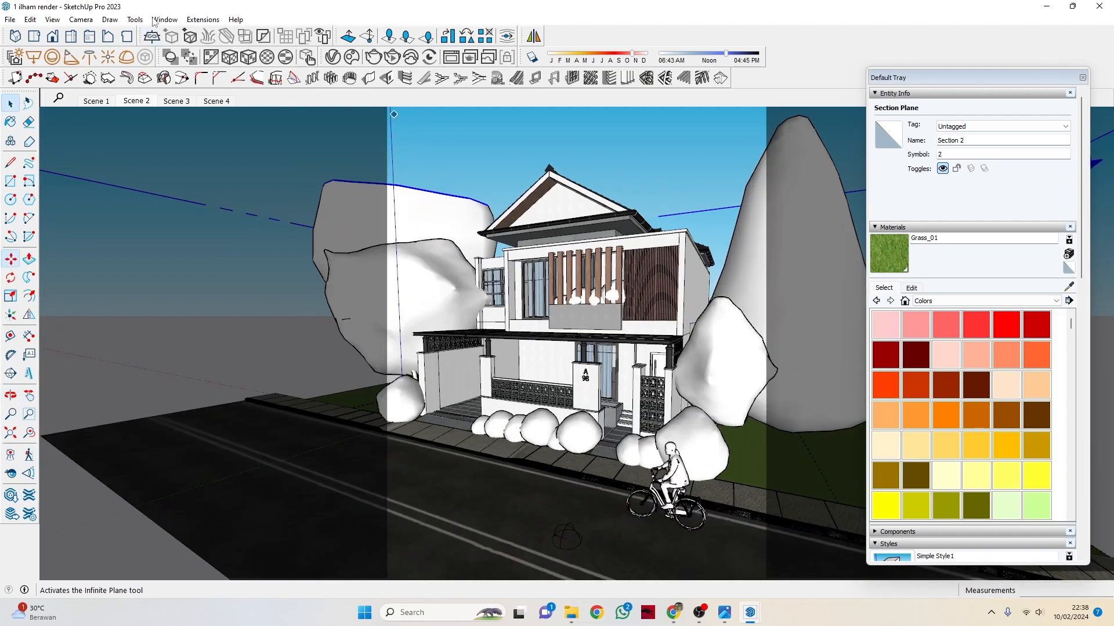
# Step: Open the V-Ray render settings and expand the Render Output options
pyautogui.click(333, 56)
pyautogui.click(501, 208)
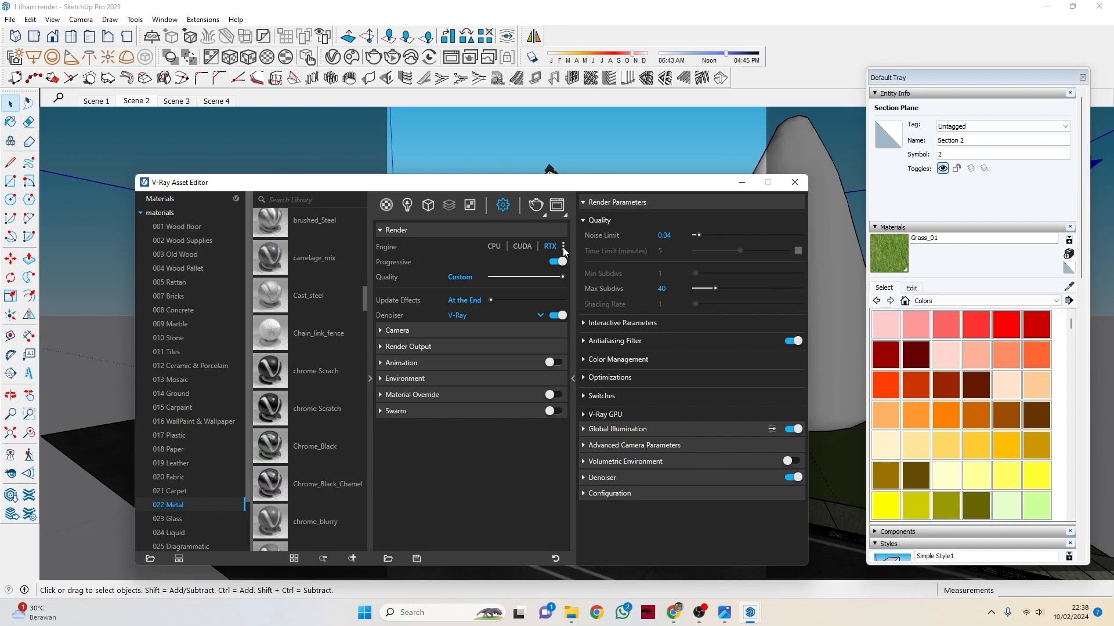
pyautogui.click(426, 348)
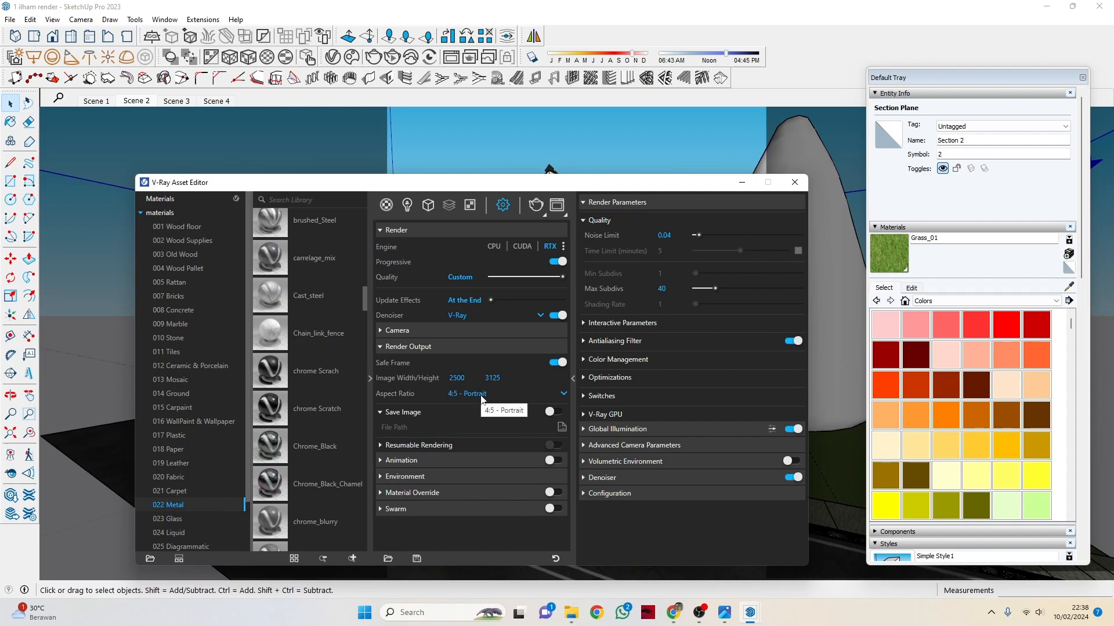
# Step: Compare the safe-frame framing of Scene 2 and Scene 4 with the asset editor moved aside, ending on Scene 2
pyautogui.click(146, 102)
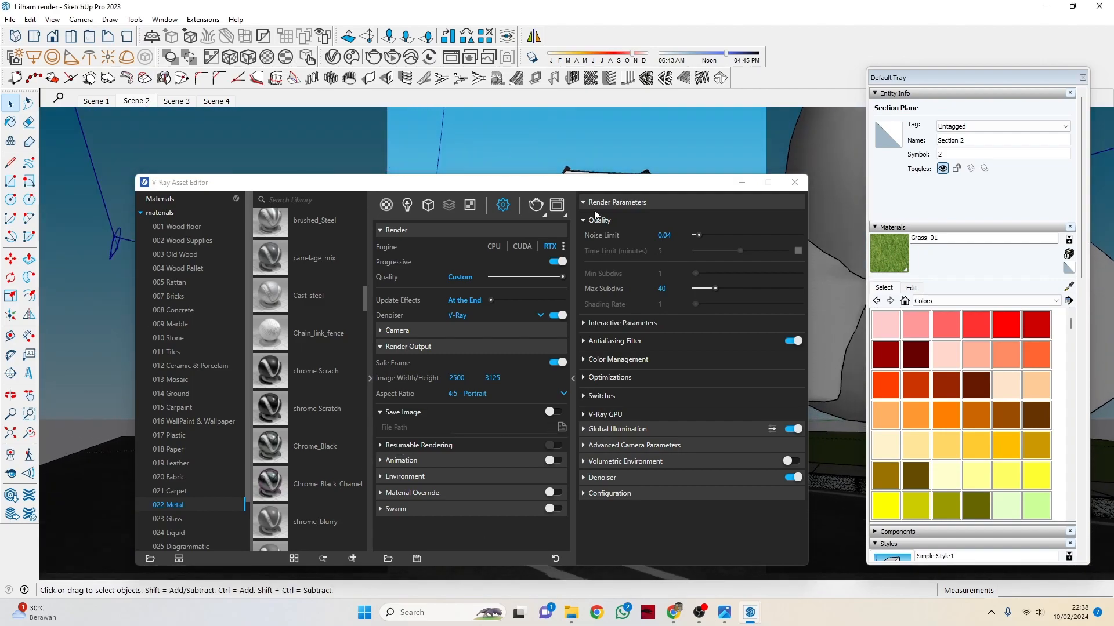
pyautogui.moveTo(605, 186); pyautogui.dragTo(142, 154)
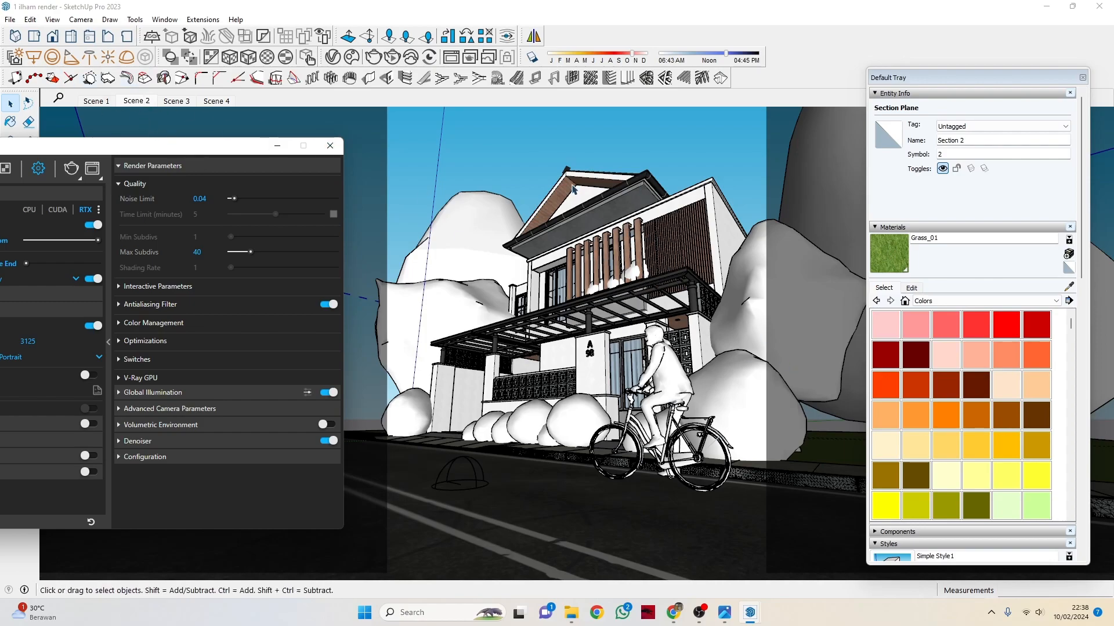
pyautogui.click(218, 104)
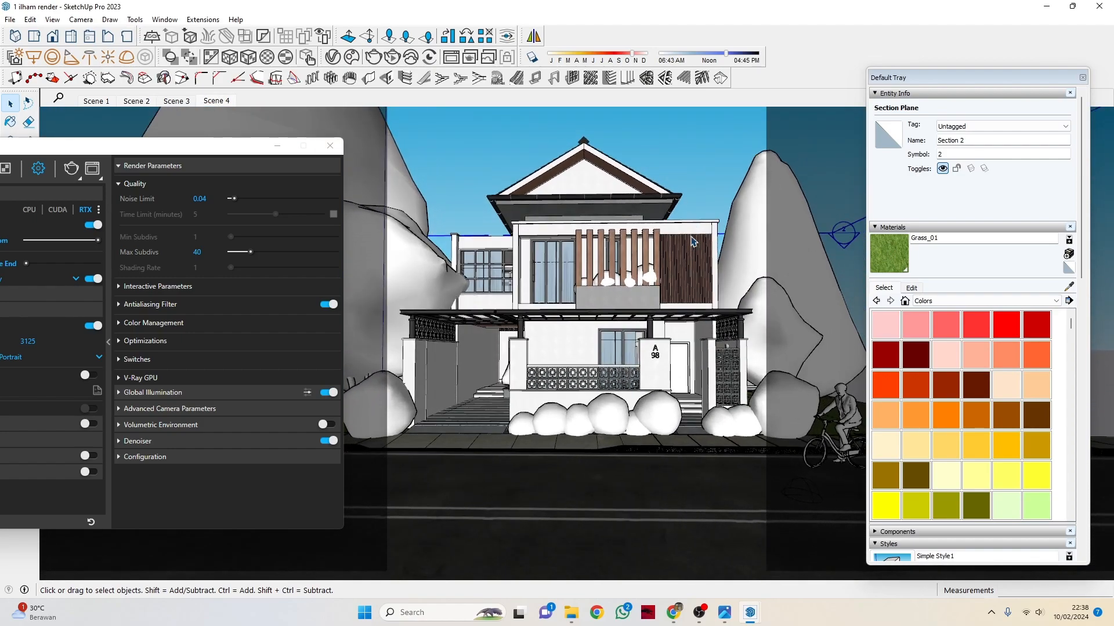
pyautogui.click(148, 101)
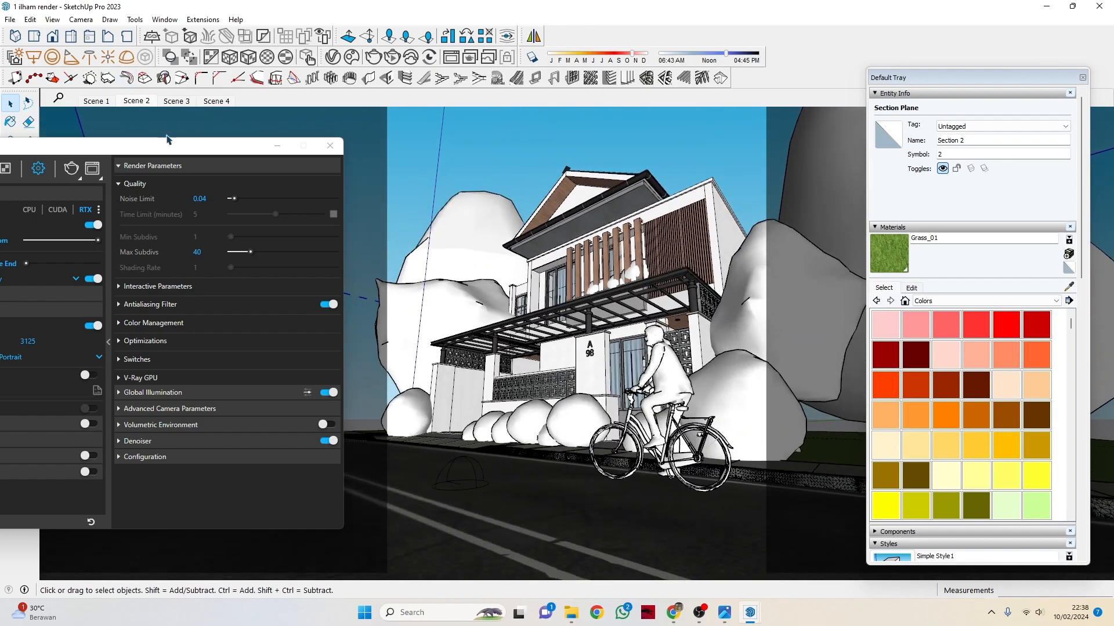
pyautogui.moveTo(166, 138); pyautogui.dragTo(619, 143)
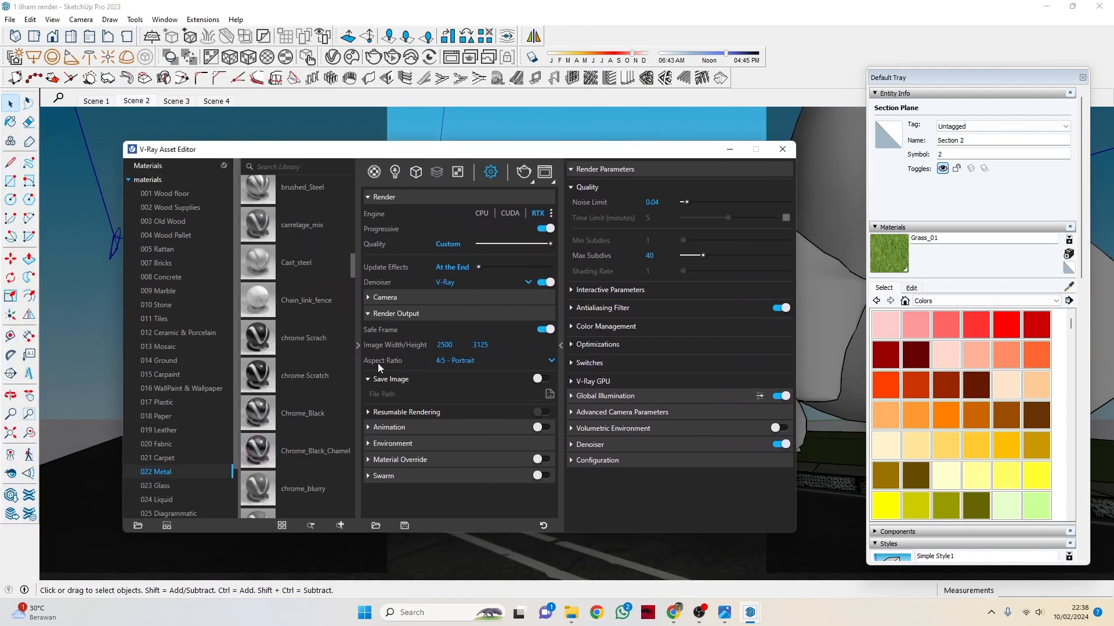
# Step: Check the output image size against the Scene 2 framing and set the aspect ratio to 16:9 - Widescreen
pyautogui.doubleClick(459, 346)
pyautogui.moveTo(643, 158); pyautogui.dragTo(389, 205)
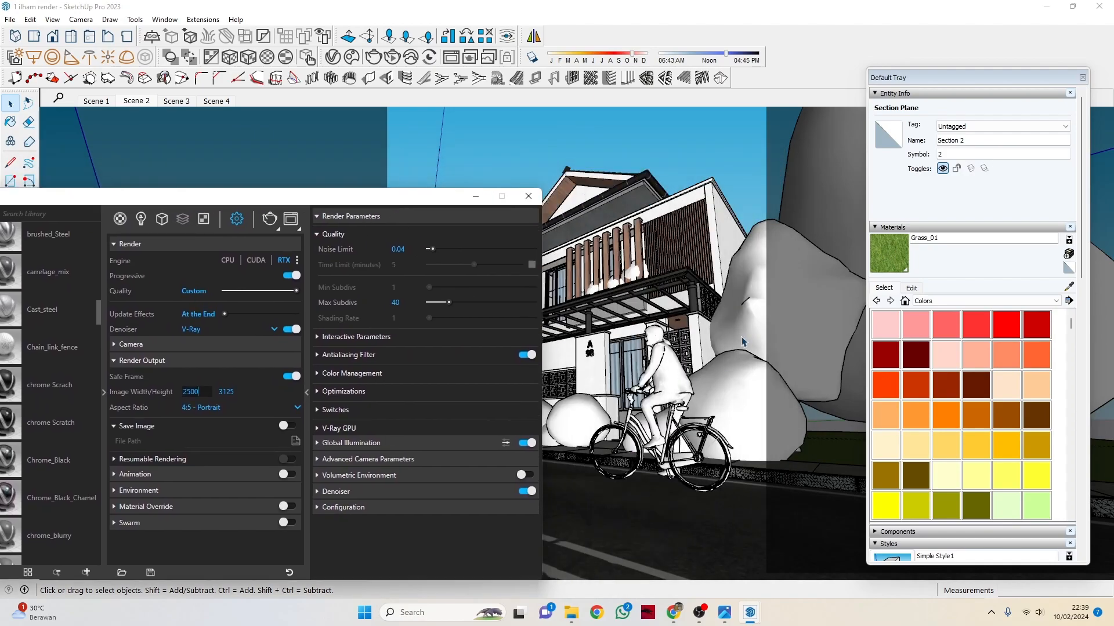
pyautogui.moveTo(319, 199); pyautogui.dragTo(603, 141)
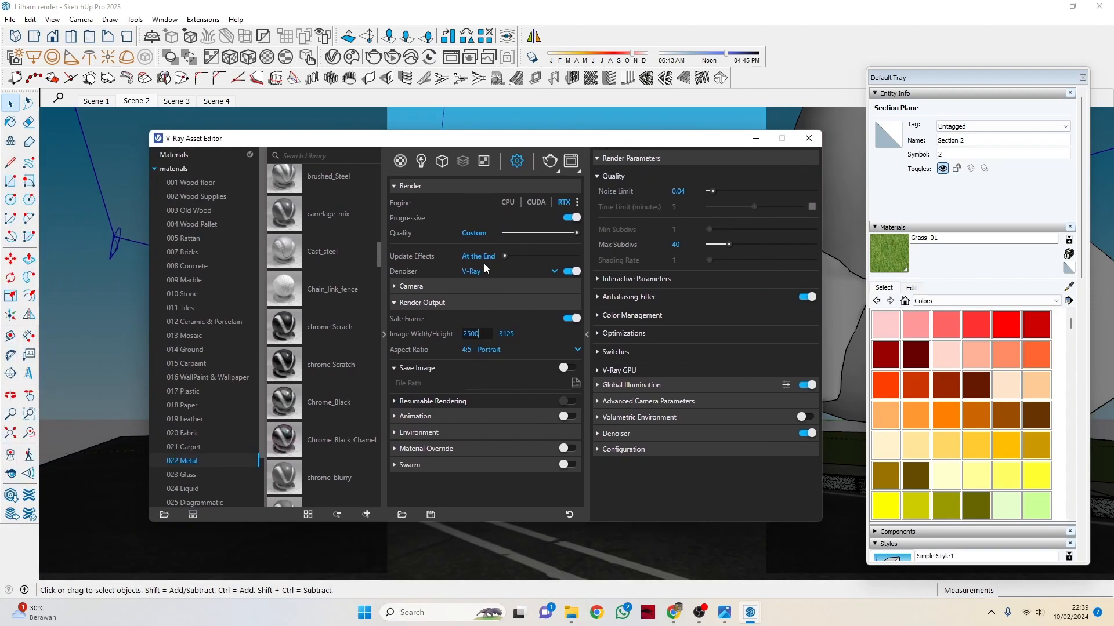
pyautogui.click(501, 348)
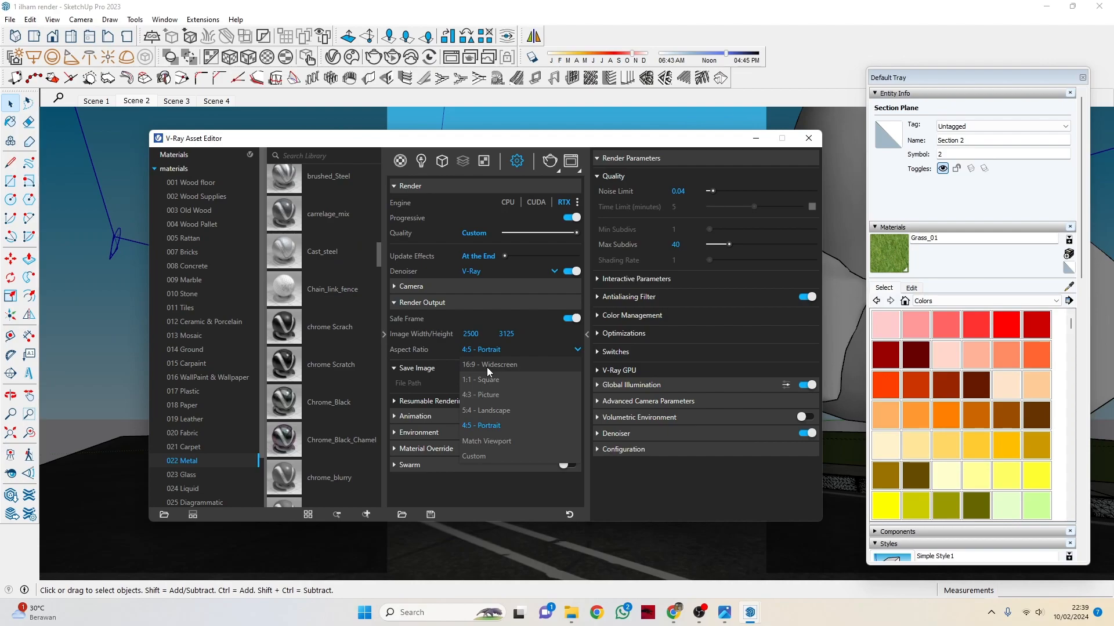
pyautogui.click(498, 366)
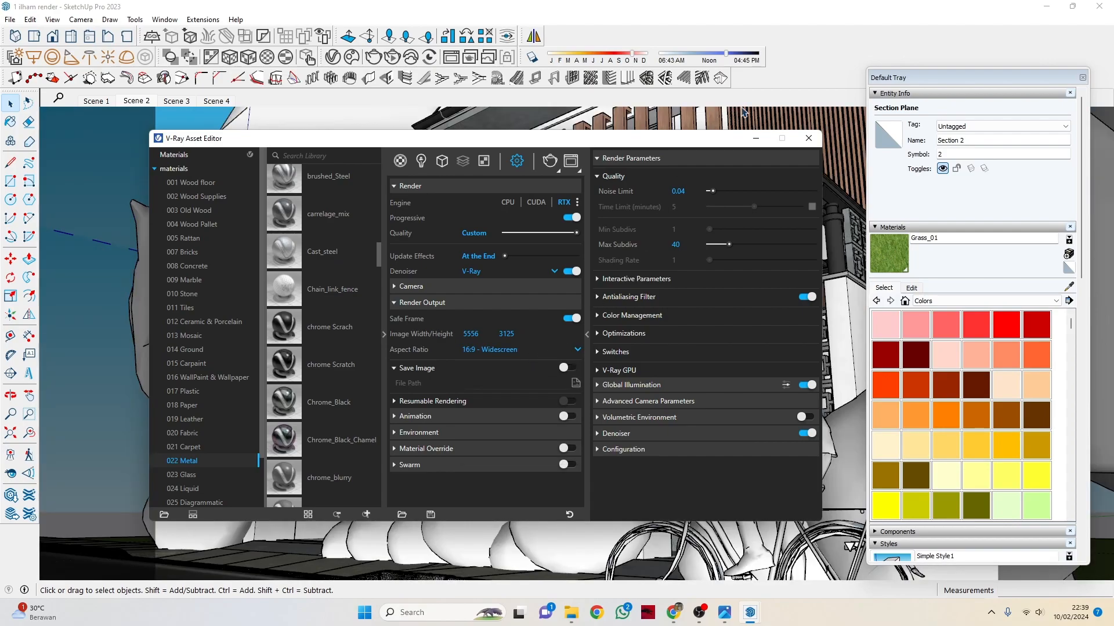
# Step: Inspect the 16:9 safe-frame framing of the house from closer and wider views with the asset editor out of the way
pyautogui.click(756, 140)
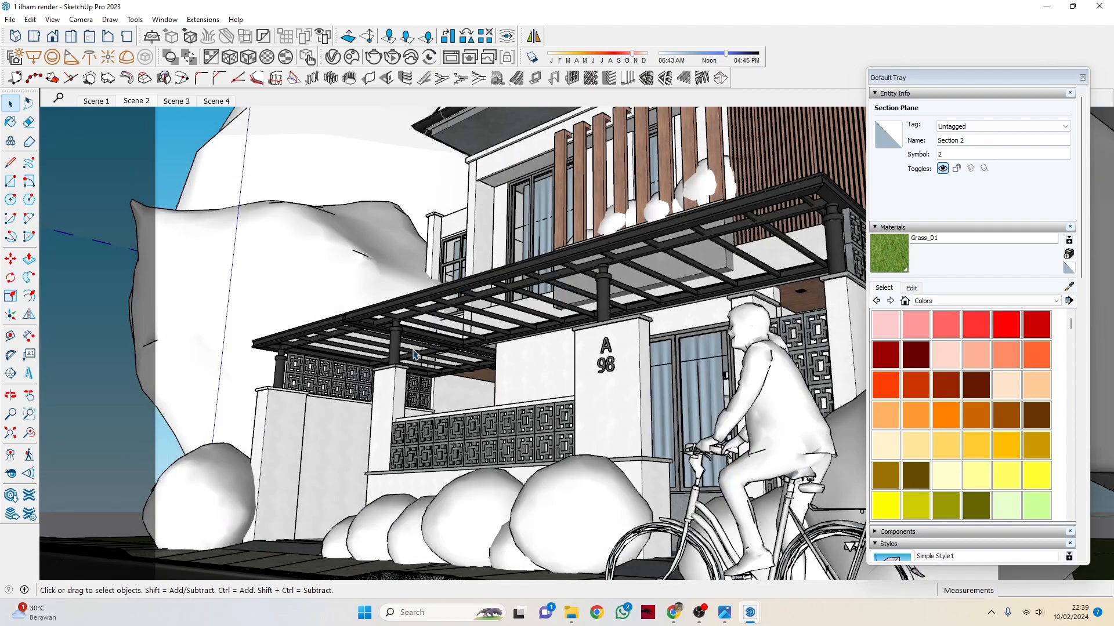
pyautogui.scroll(-2, 414, 354)
pyautogui.scroll(5, 413, 354)
pyautogui.moveTo(496, 248); pyautogui.dragTo(467, 246, button='middle')
pyautogui.scroll(1, 460, 292)
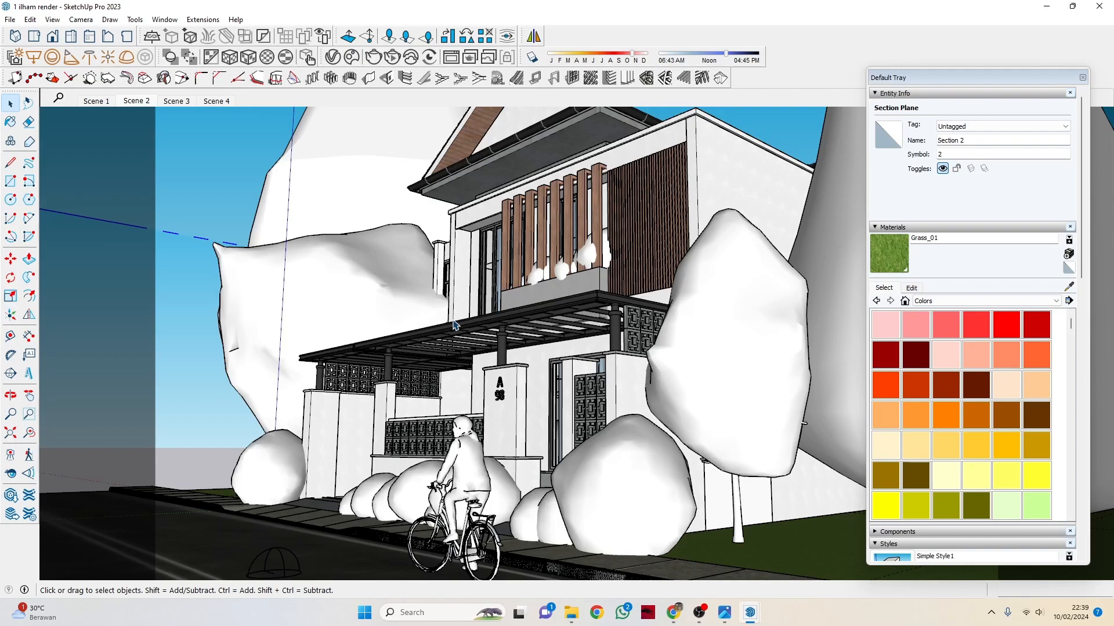
pyautogui.scroll(-1, 454, 324)
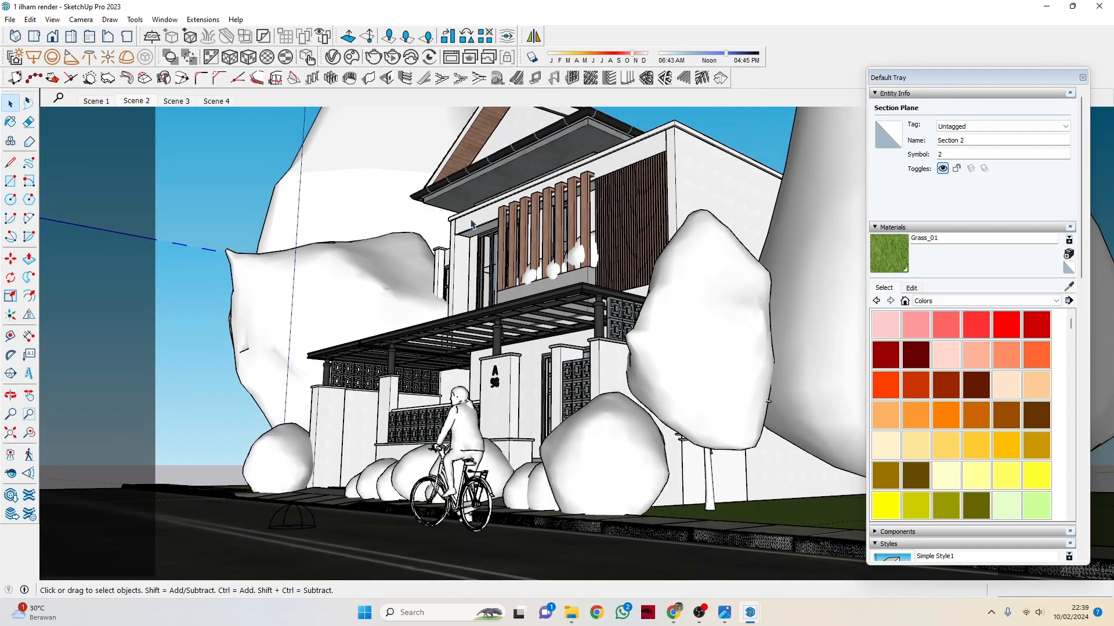
# Step: Set the render output aspect ratio to 4:5 - Portrait and check the portrait framing, ending on Scene 2
pyautogui.click(336, 57)
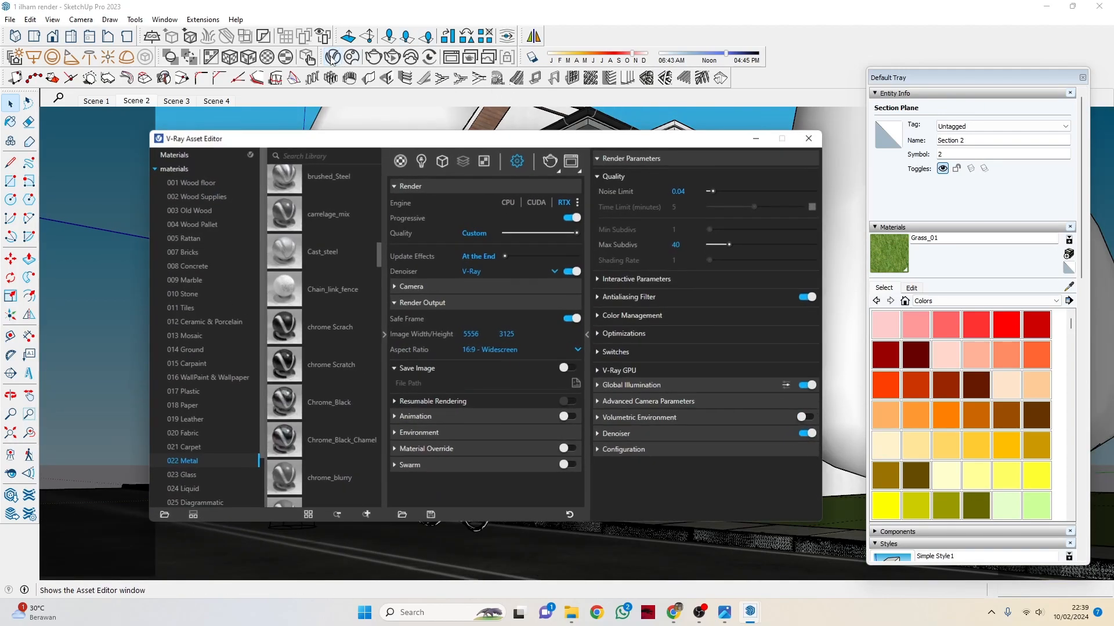
pyautogui.click(509, 352)
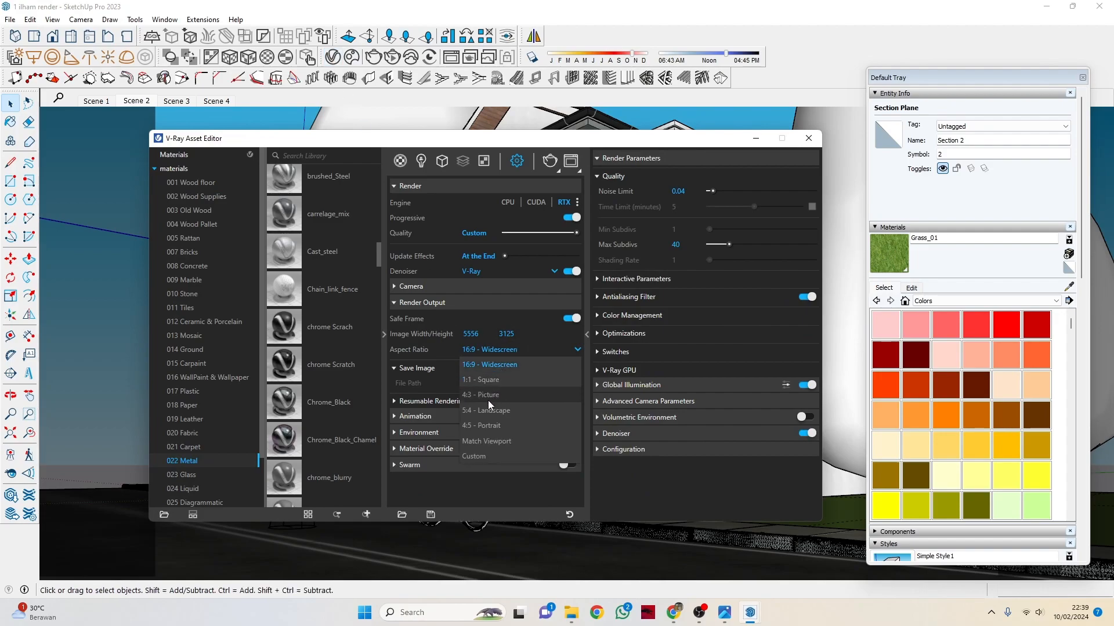
pyautogui.click(487, 428)
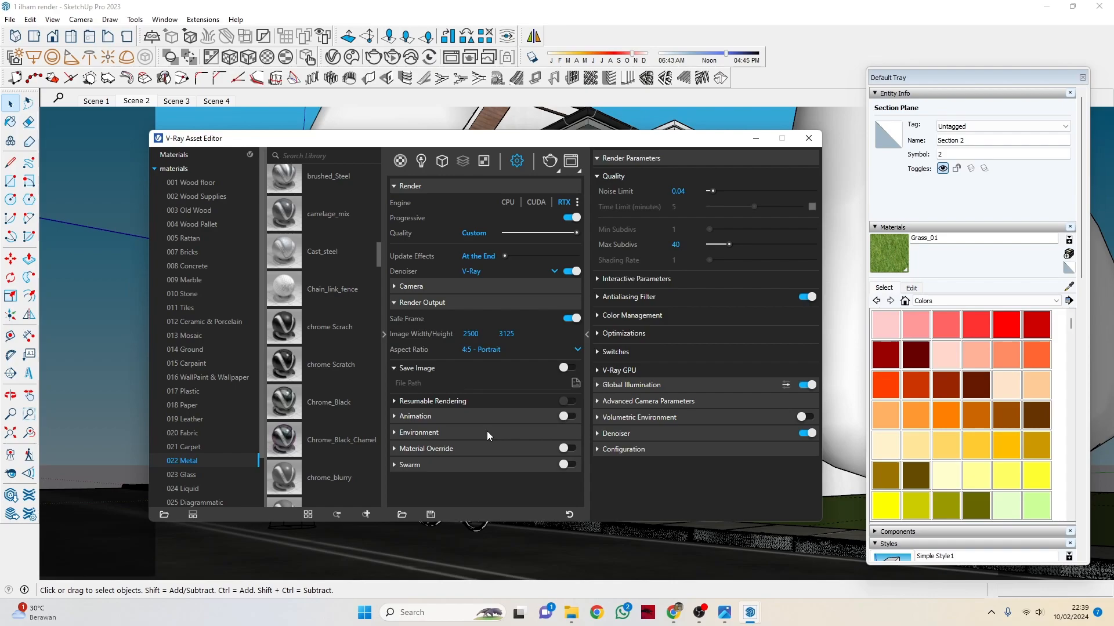
pyautogui.click(755, 139)
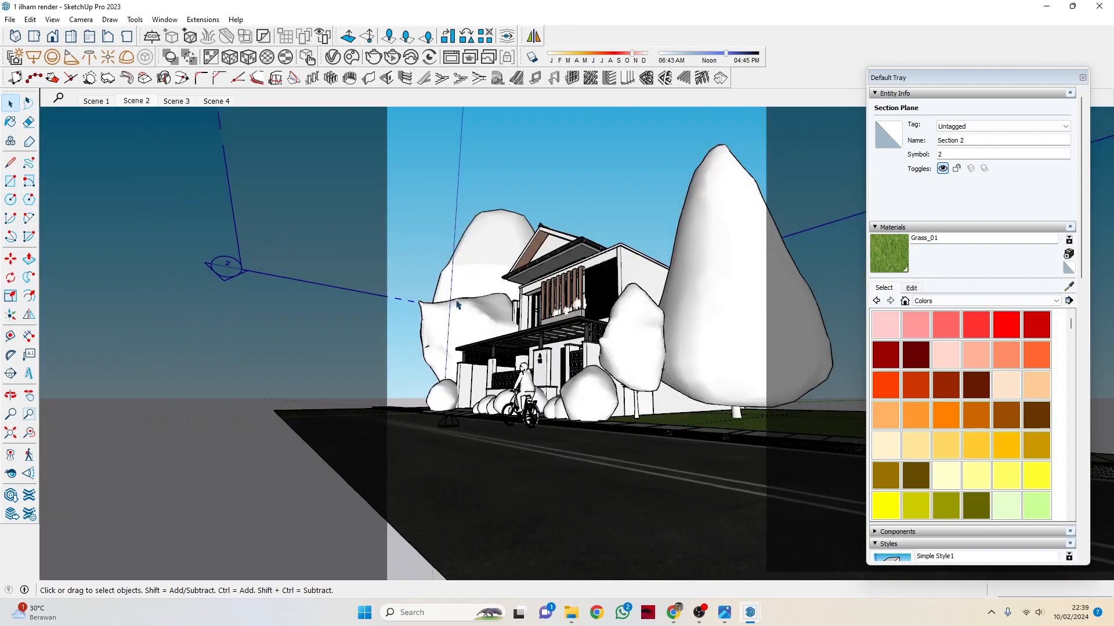
pyautogui.scroll(3, 457, 302)
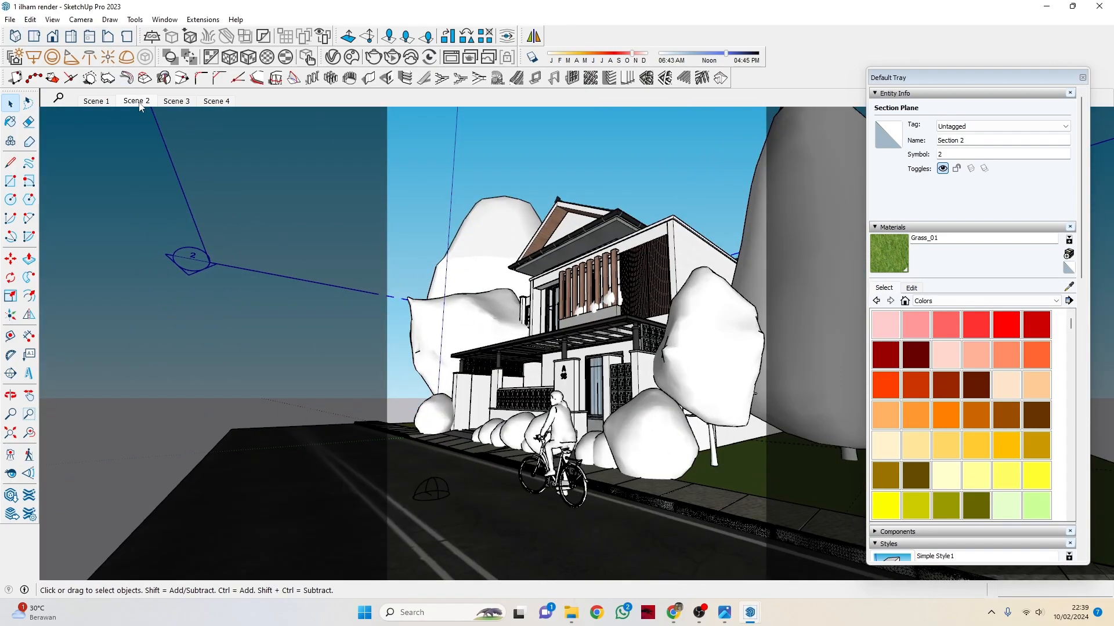
pyautogui.click(138, 101)
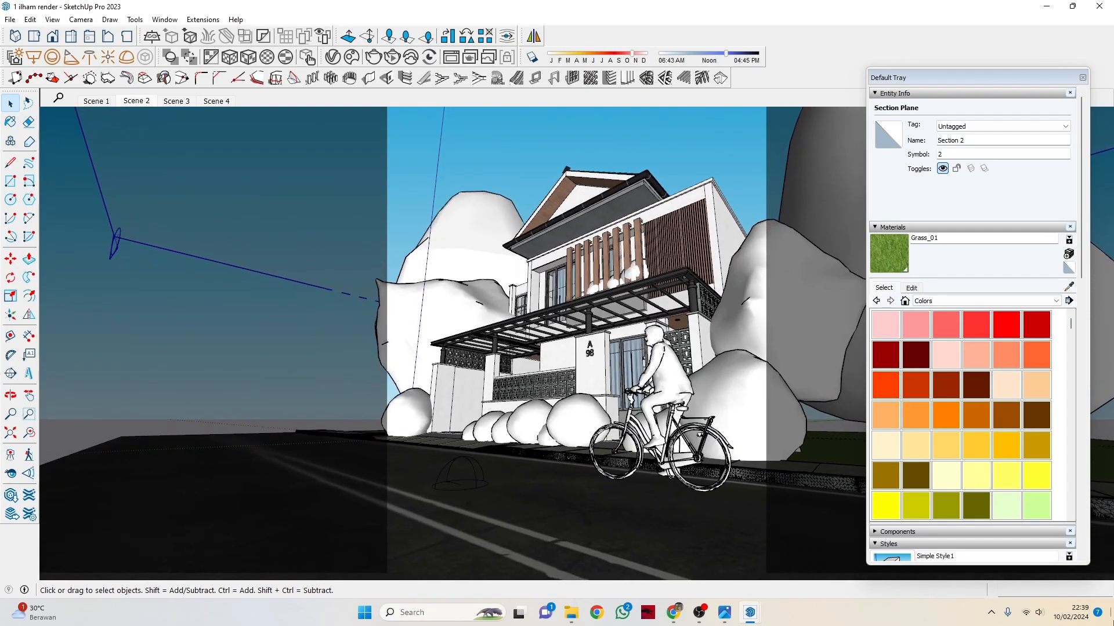
# Step: Review the Global Illumination light cache settings, the output image width and the Volumetric Environment options in the V-Ray render settings
pyautogui.click(333, 57)
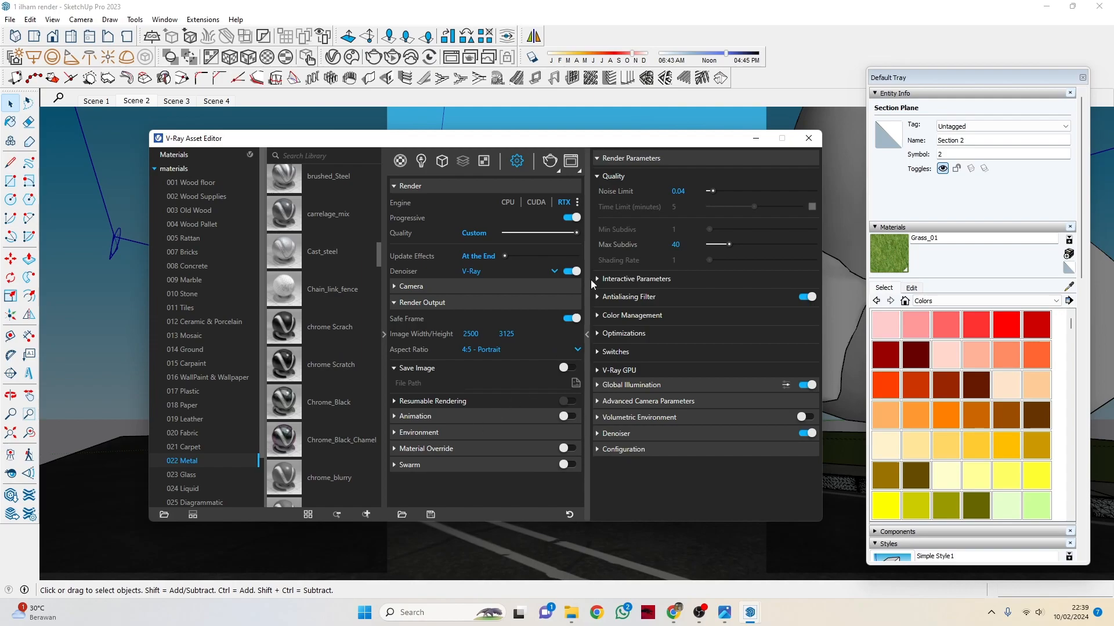
pyautogui.click(646, 382)
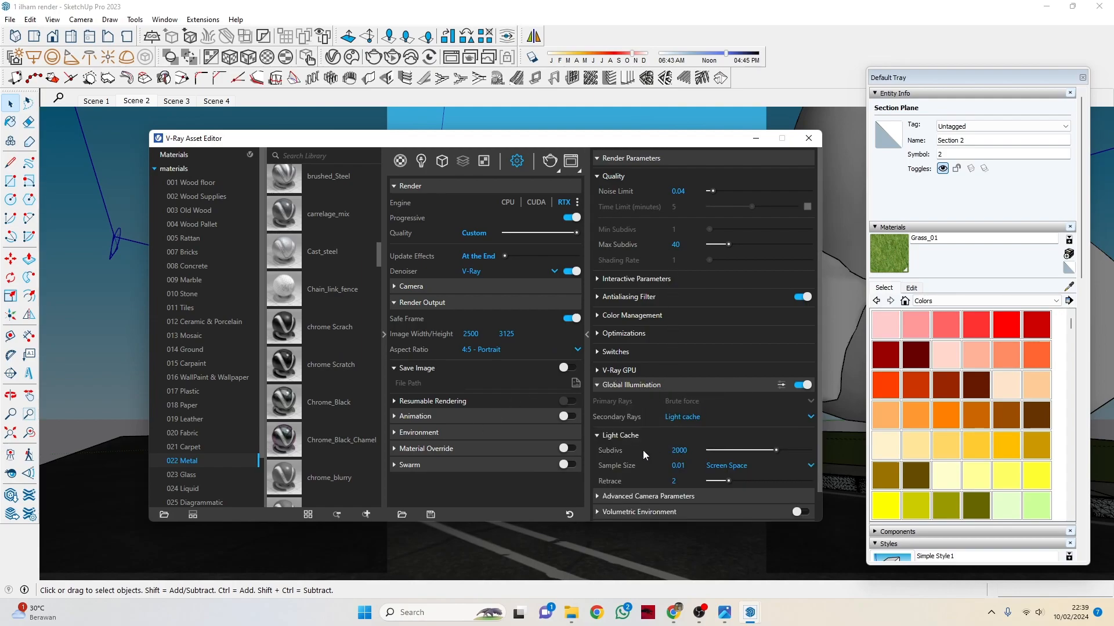
pyautogui.click(695, 448)
pyautogui.click(490, 335)
pyautogui.scroll(-1, 712, 483)
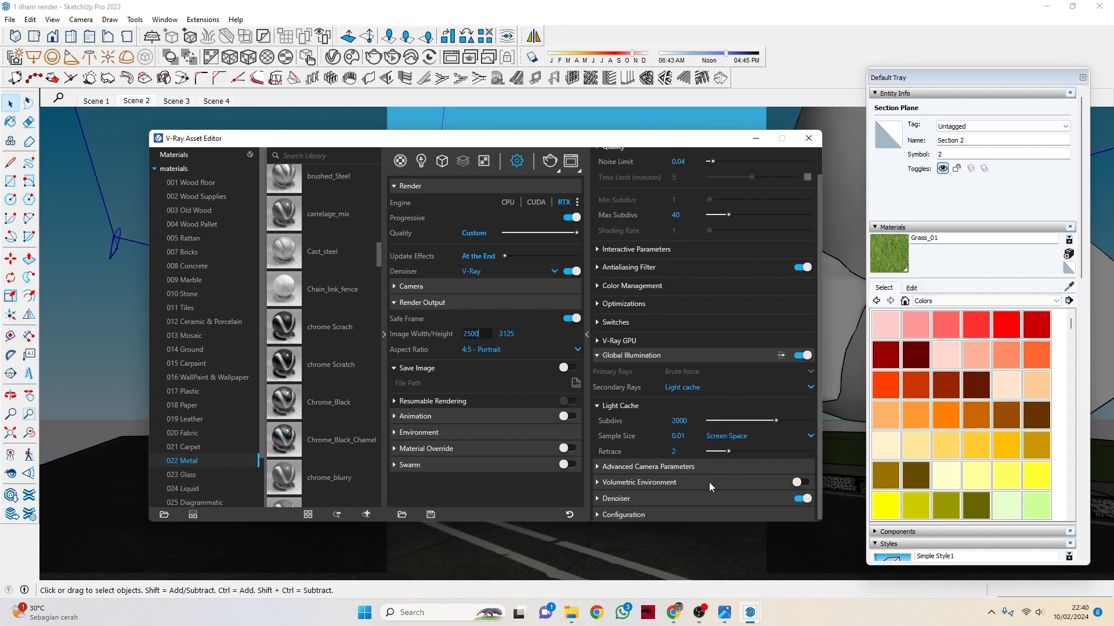
pyautogui.click(645, 481)
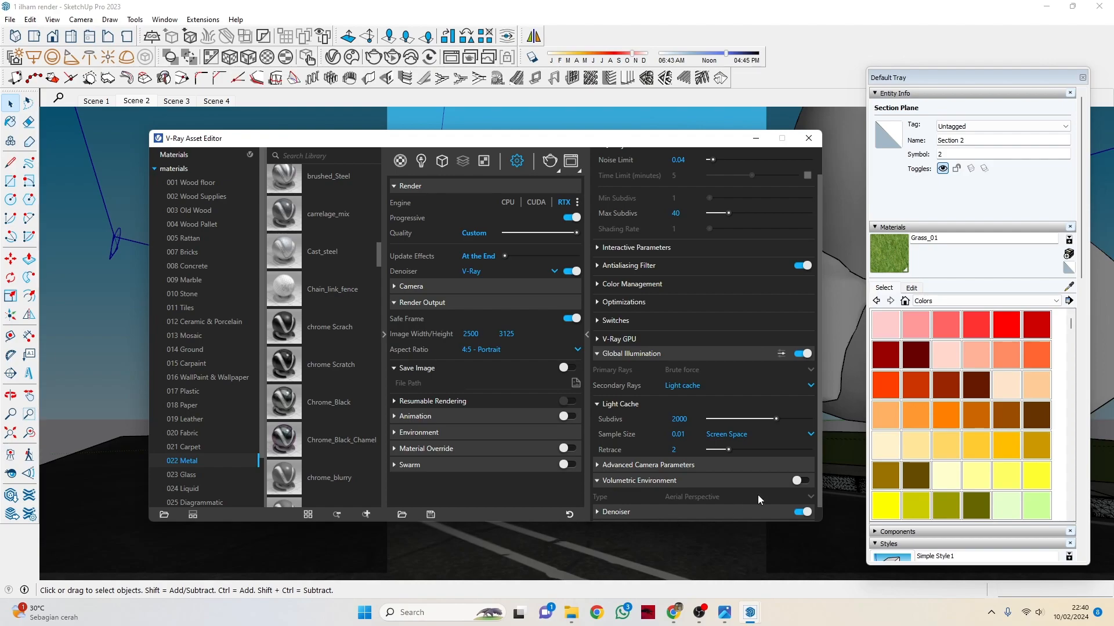
pyautogui.click(716, 480)
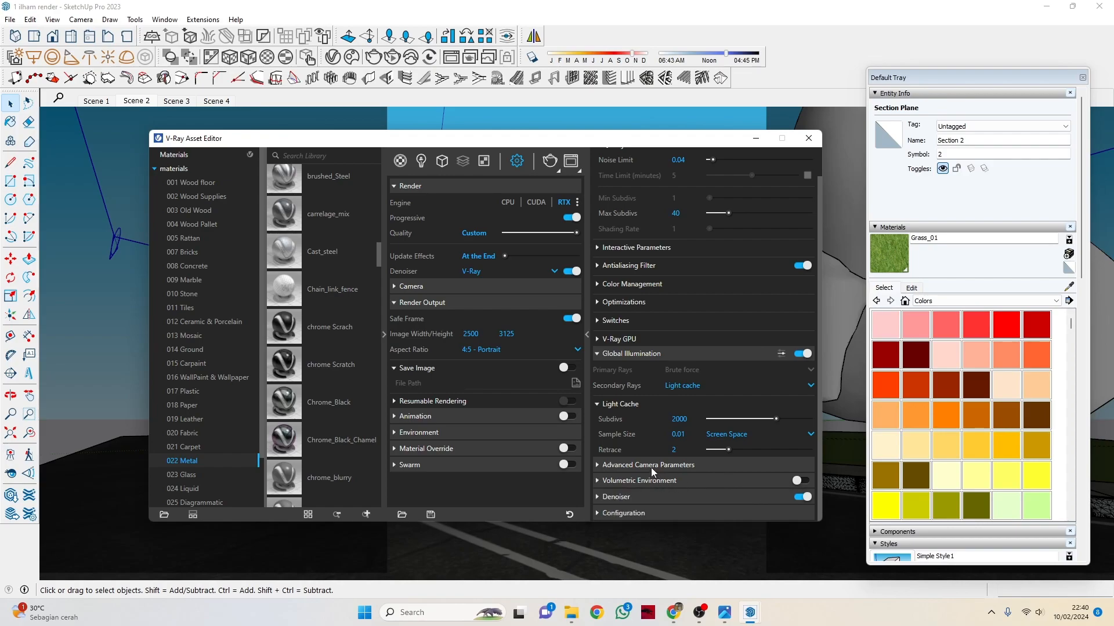
# Step: Examine the film sensitivity, aperture and shutter speed in the Advanced Camera Parameters and minimize the asset editor
pyautogui.click(643, 464)
pyautogui.scroll(-1, 680, 476)
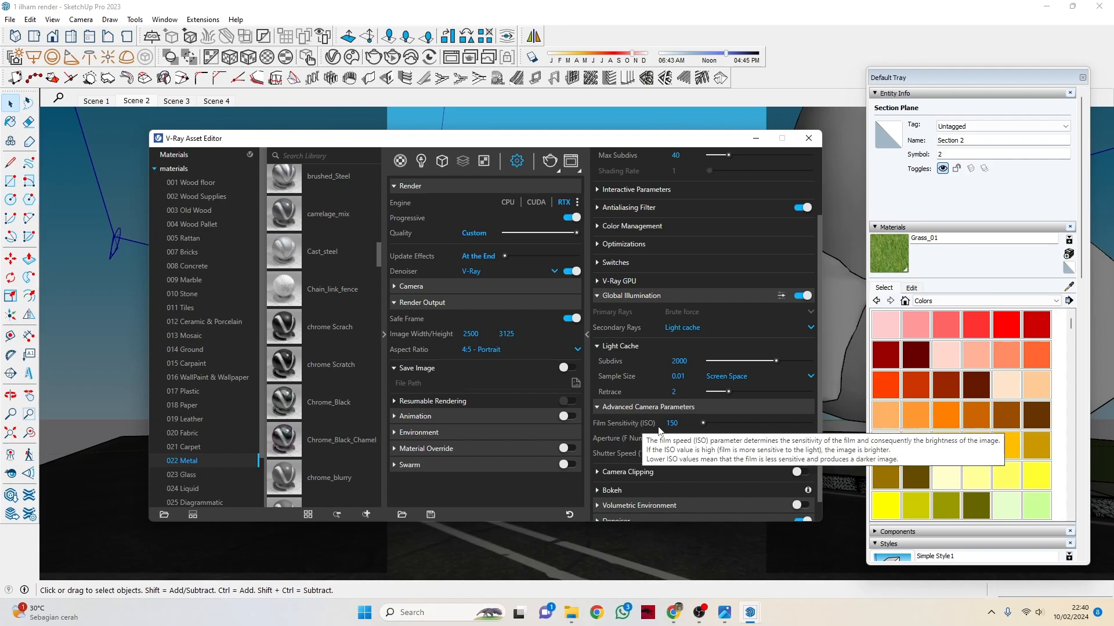
pyautogui.click(689, 423)
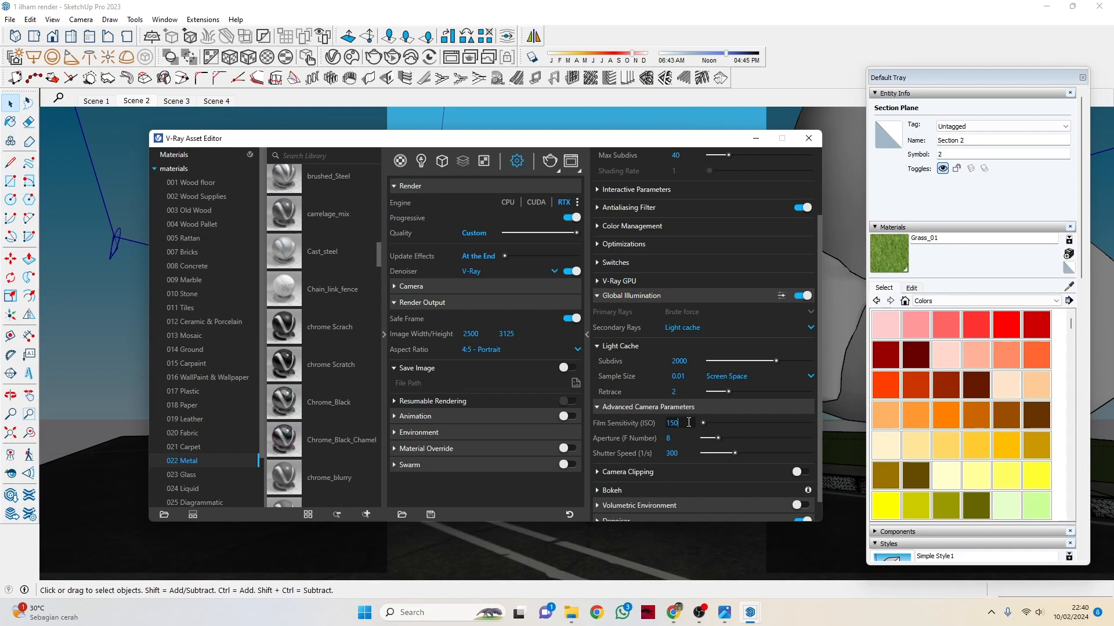
pyautogui.scroll(-1, 702, 419)
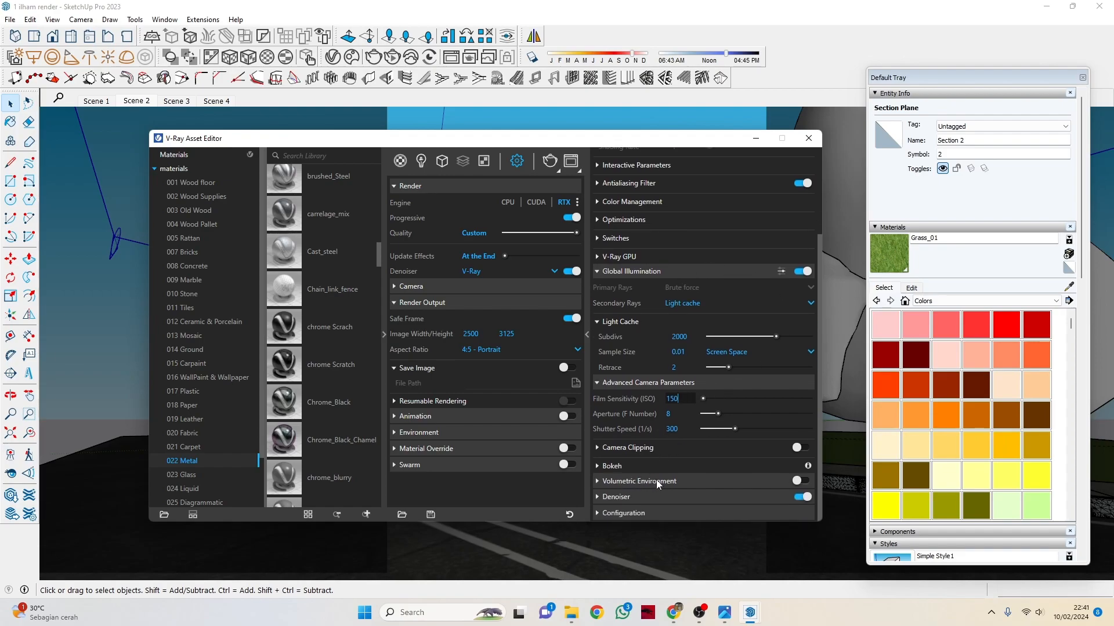
pyautogui.click(755, 138)
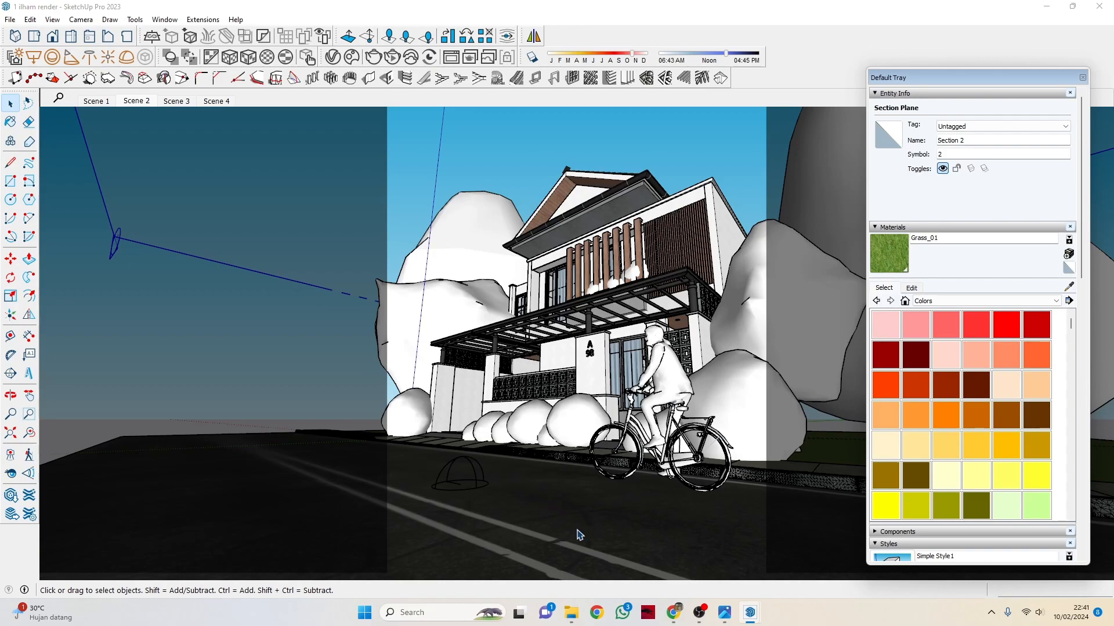
# Step: Switch to the Photos viewer and show the finished render model 1 landscape.jpg in full screen
pyautogui.moveTo(576, 614)
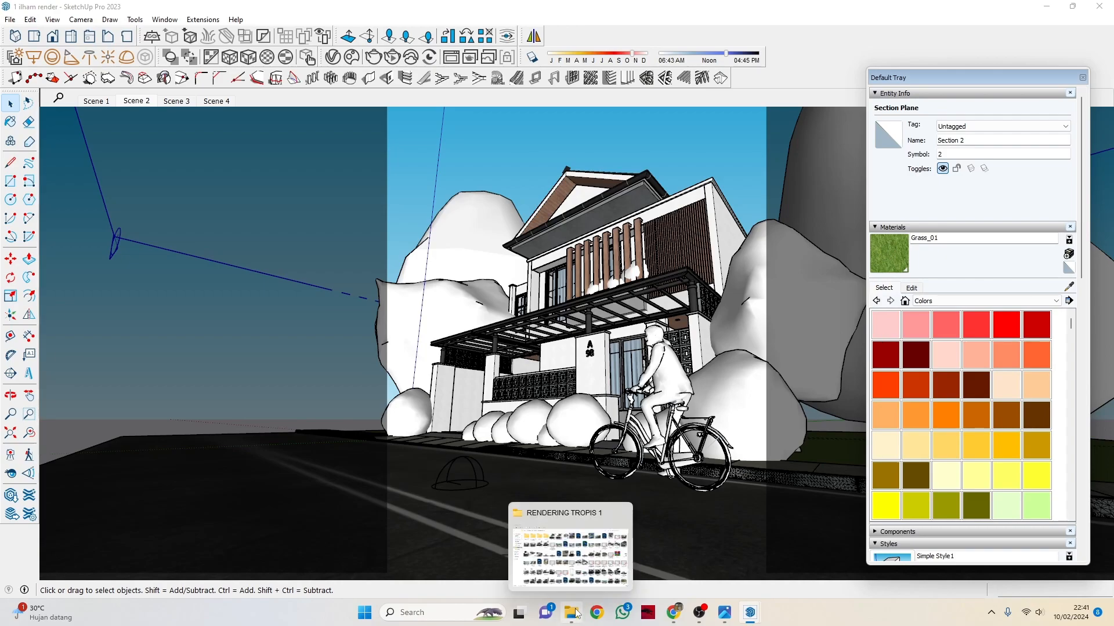
pyautogui.click(576, 614)
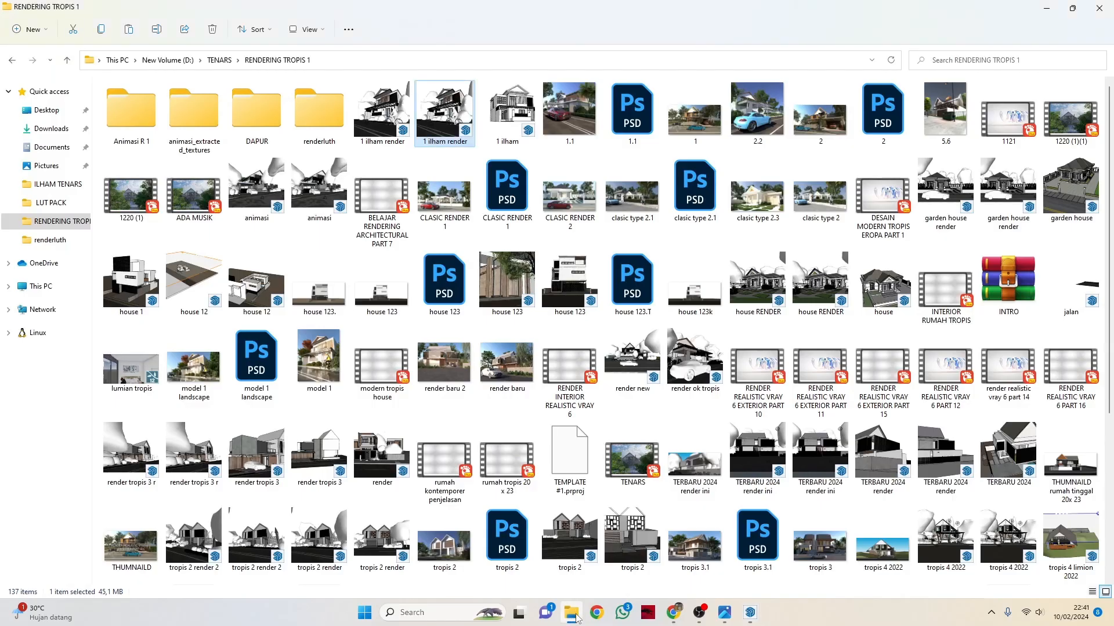
pyautogui.click(727, 617)
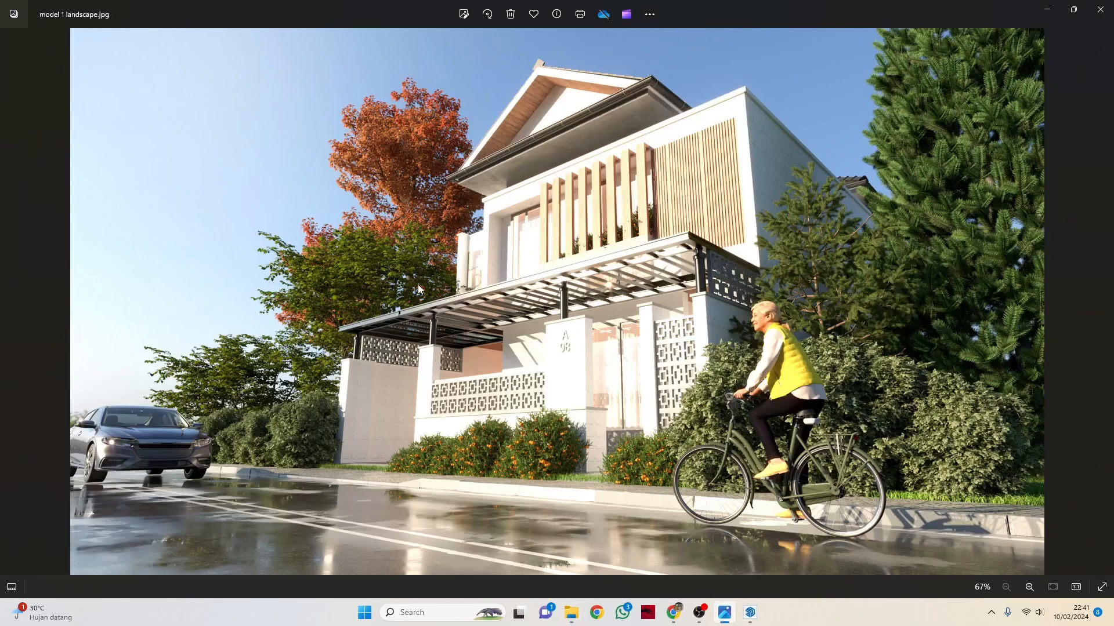
pyautogui.click(1102, 588)
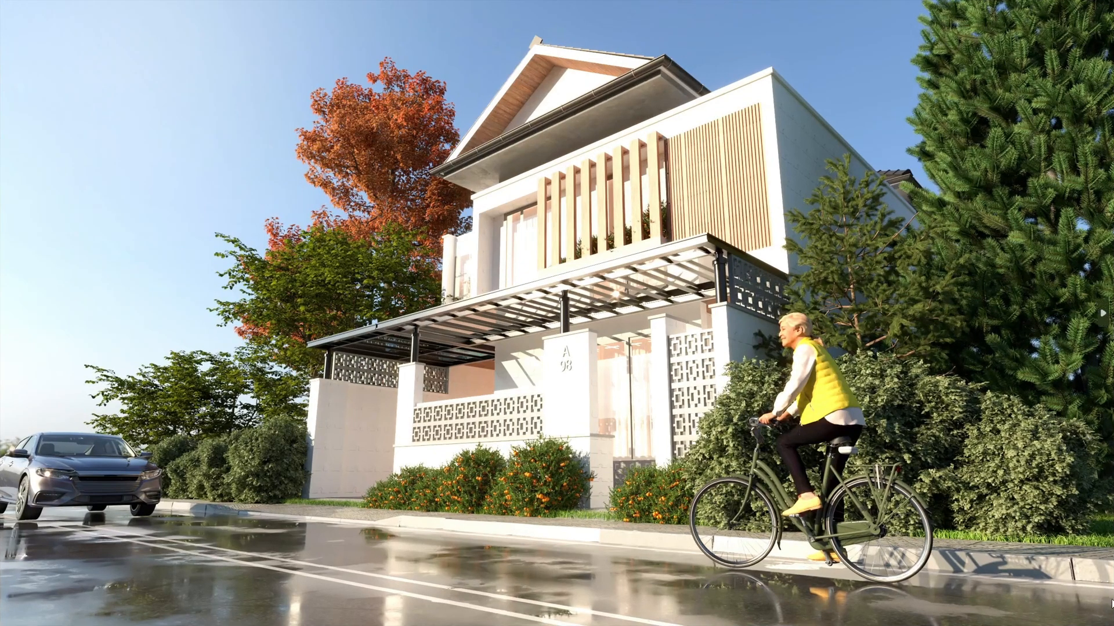